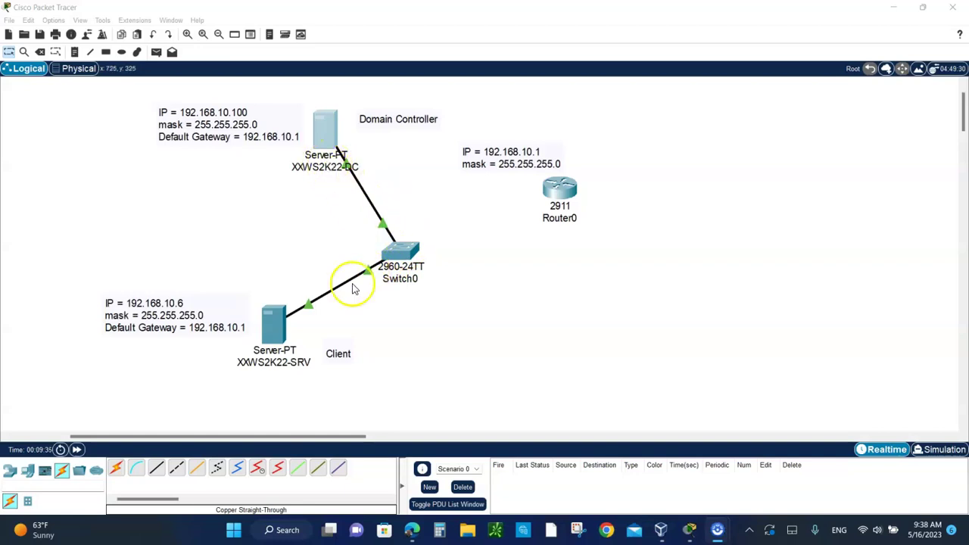
Bring VirtualBox Manager forward, showing the powered-off Server 2022 Domain Controller and Client VMs
left_click(657, 531)
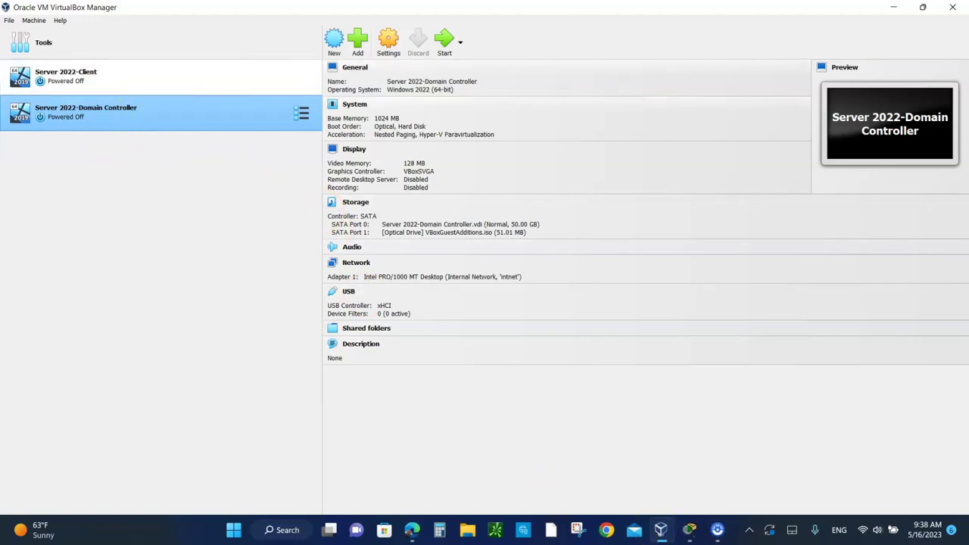
Return to the Packet Tracer topology of domain controller, switch, router and client
left_click(687, 529)
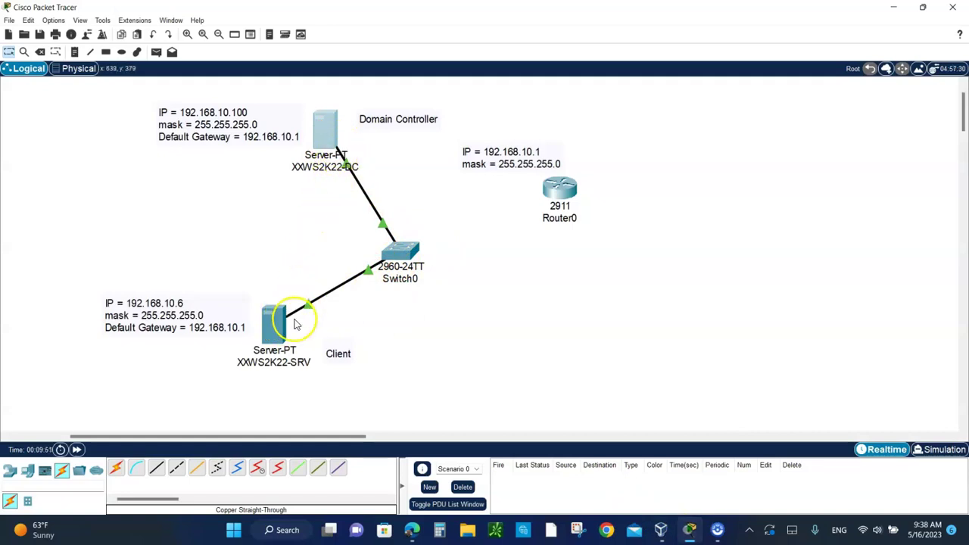
mouse_move(295, 323)
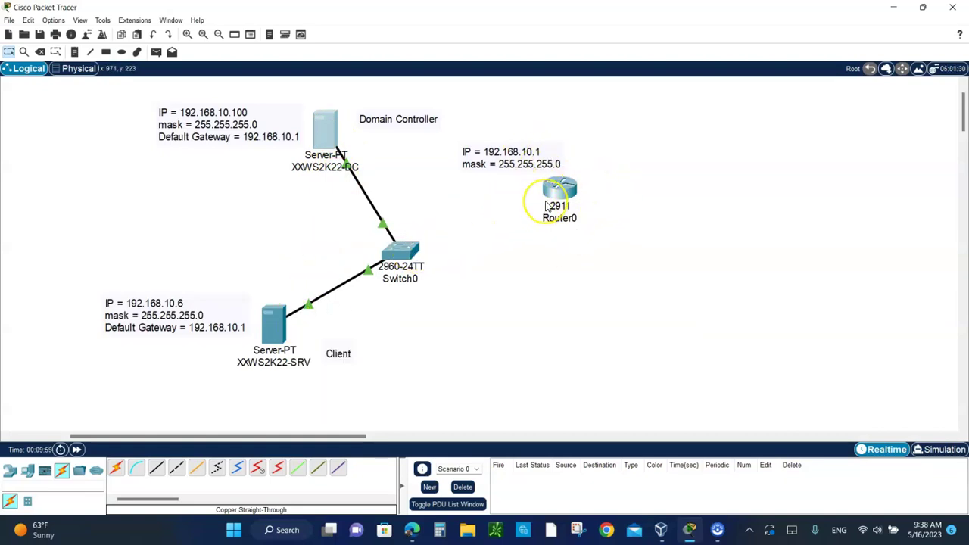
mouse_move(545, 206)
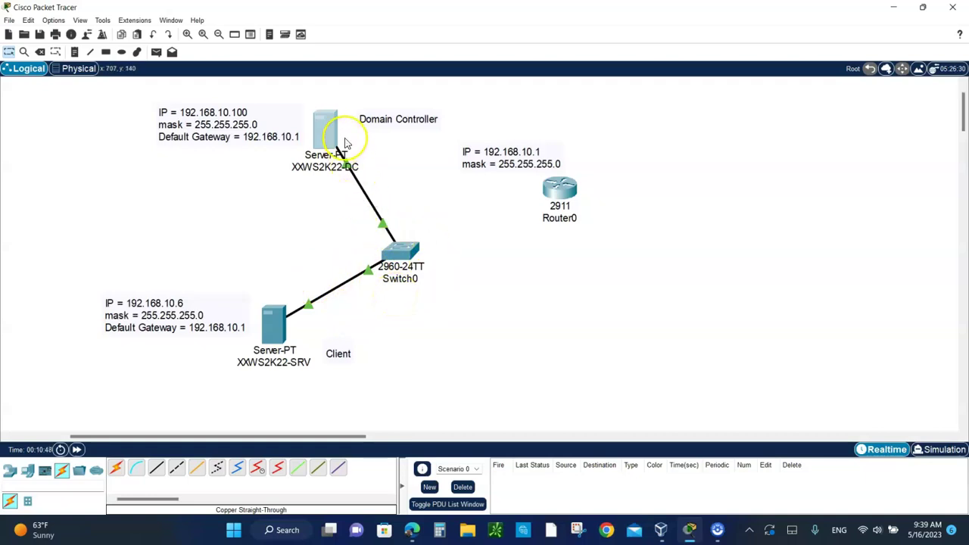
mouse_move(345, 142)
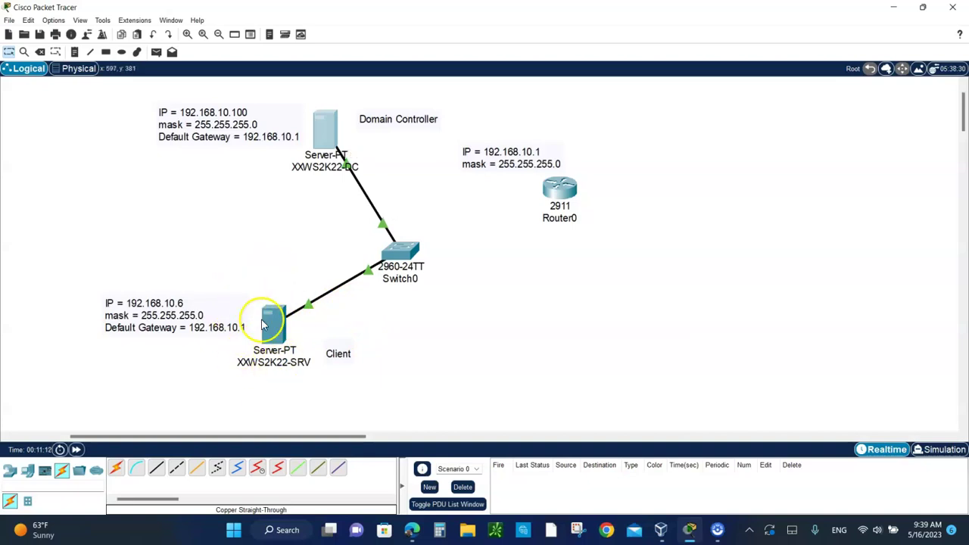
mouse_move(279, 328)
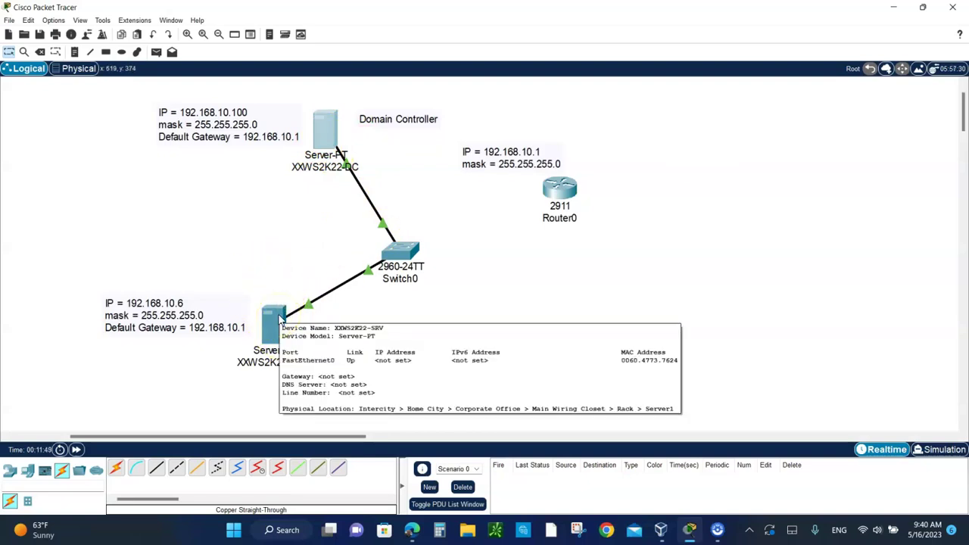
Select the client server in the Packet Tracer topology, then switch to VirtualBox Manager
left_click(275, 320)
mouse_move(259, 337)
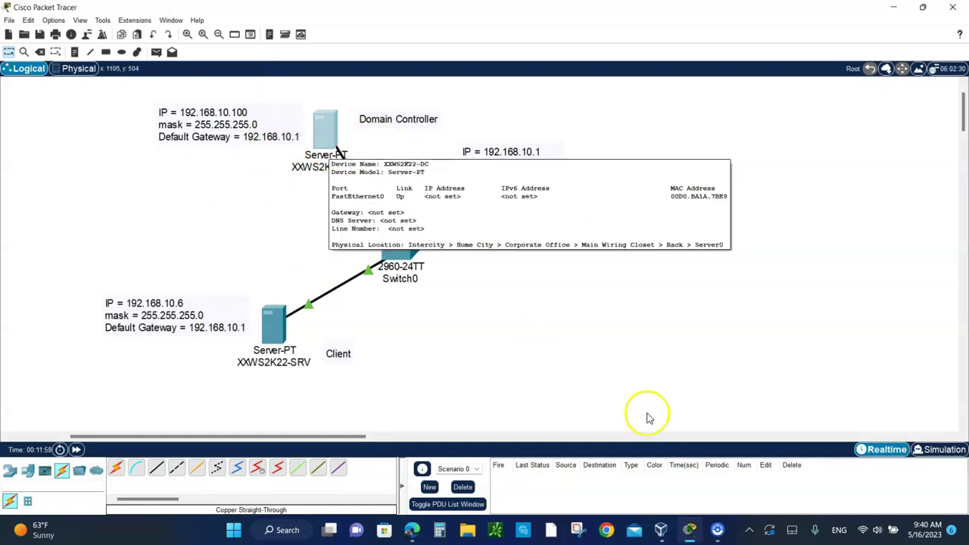
left_click(661, 530)
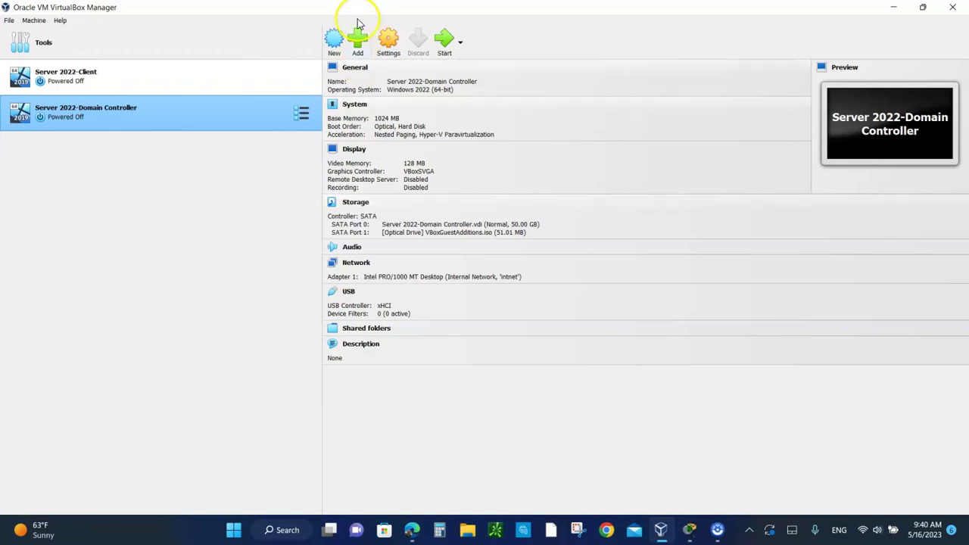
left_click(335, 46)
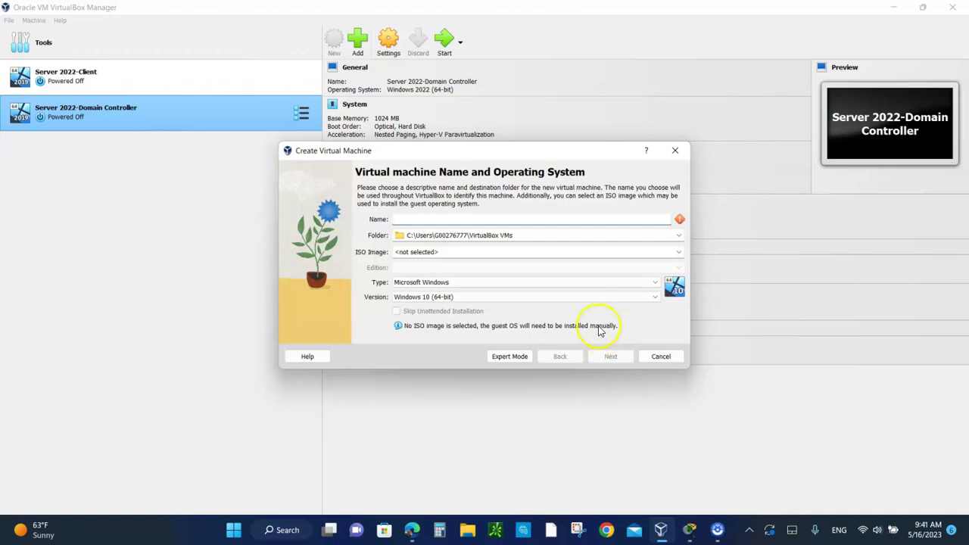
left_click(660, 357)
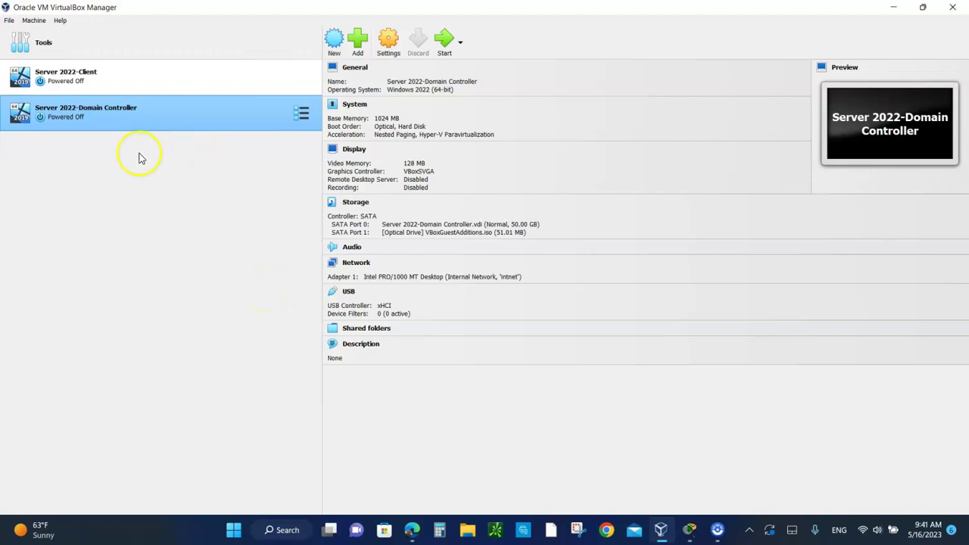
Start the Server 2022-Client VM and let it boot to the Windows lock screen
double_click(73, 81)
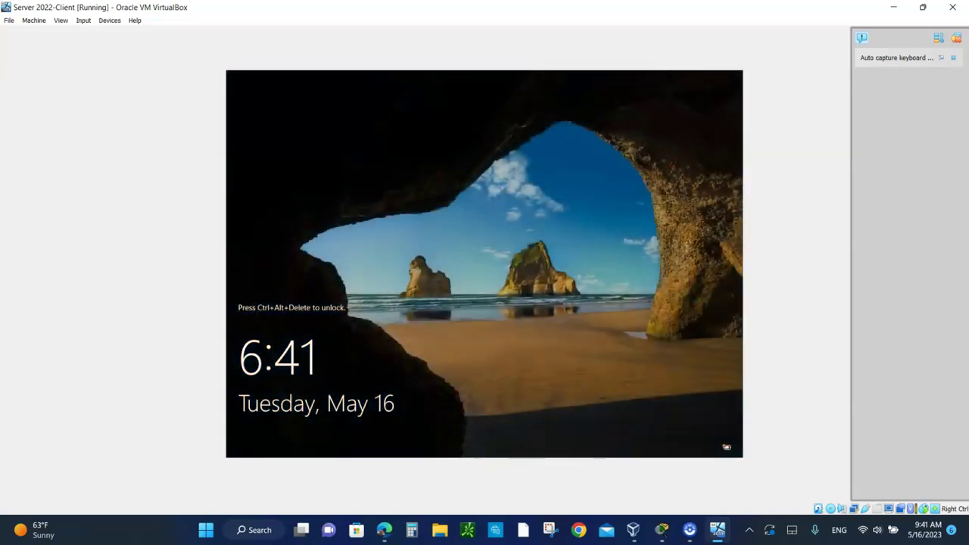
Send Ctrl-Alt-Del to the client VM and sign in as Administrator with the account password
left_click(85, 23)
mouse_move(99, 33)
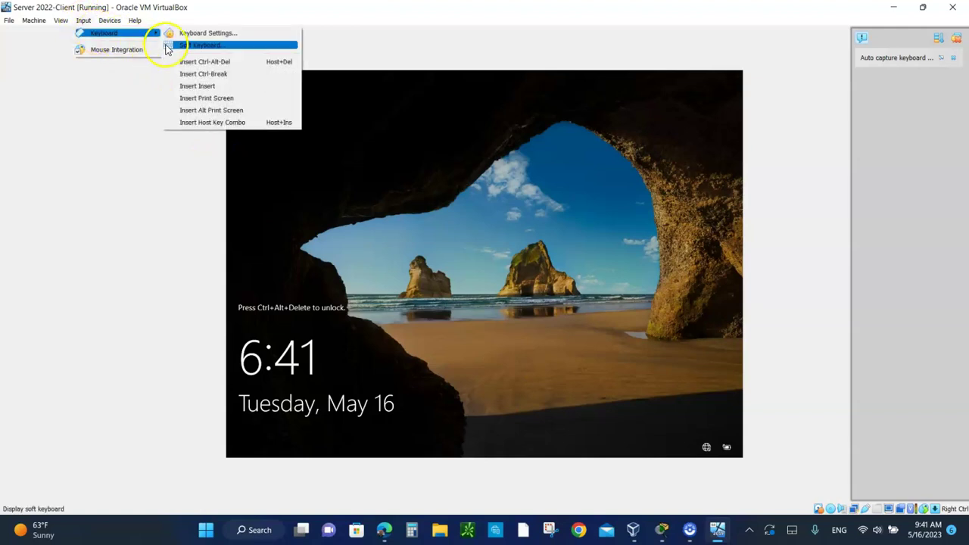
left_click(192, 62)
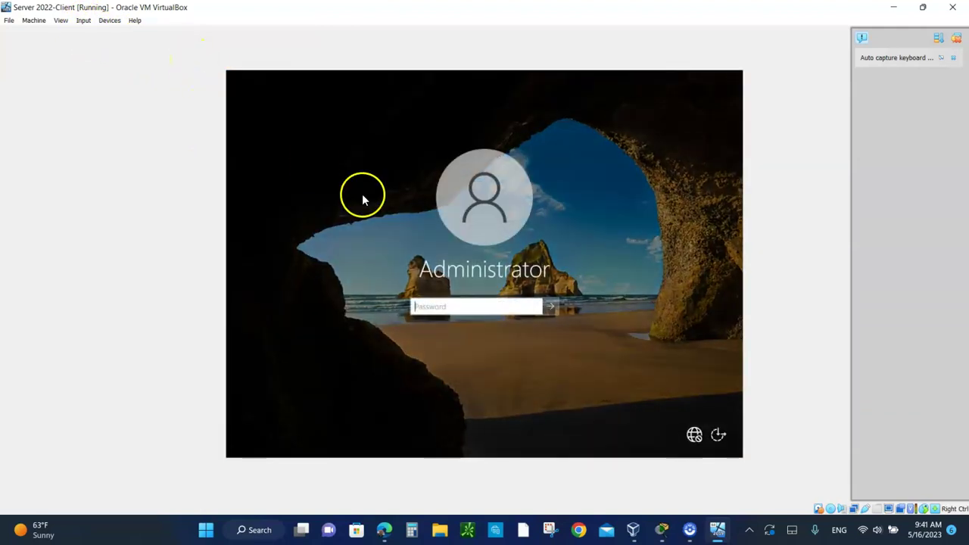
left_click(444, 330)
type("•••••")
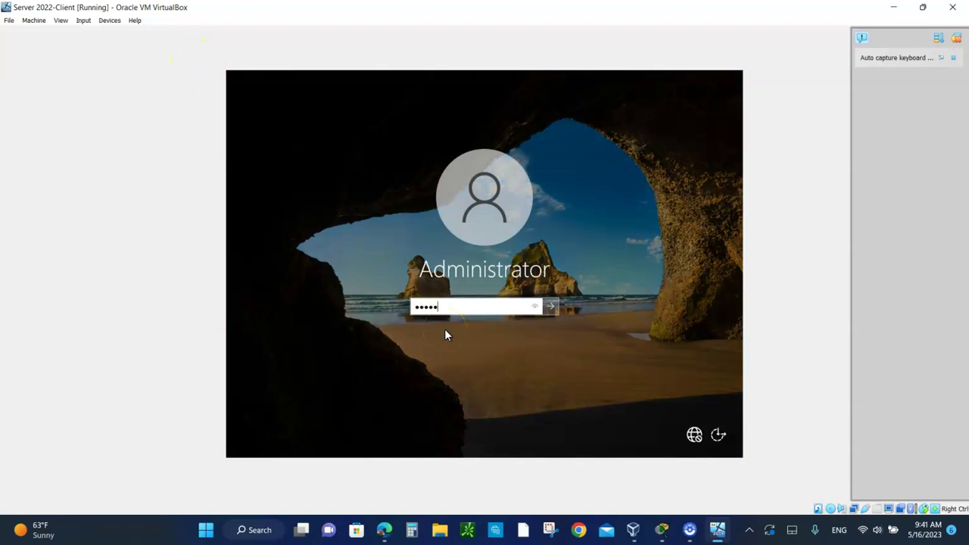
type("••••••••••")
key("Return")
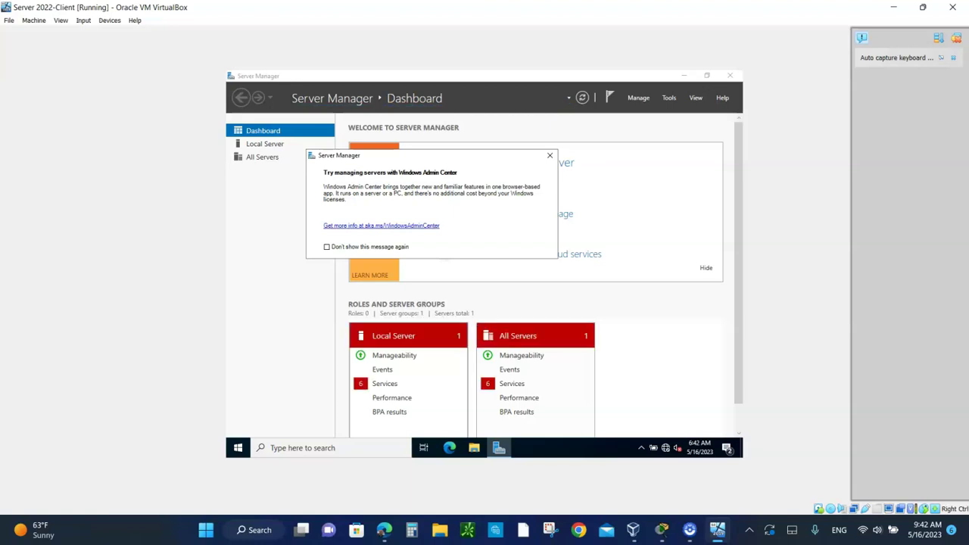
Dismiss the Windows Admin Center notice permanently and pin Server Manager to the taskbar
left_click(327, 247)
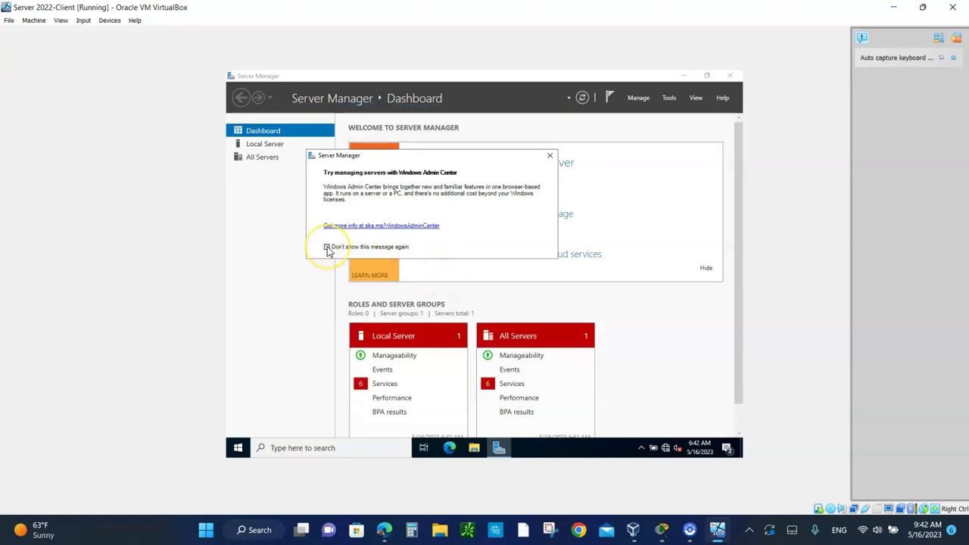
left_click(551, 156)
mouse_move(500, 458)
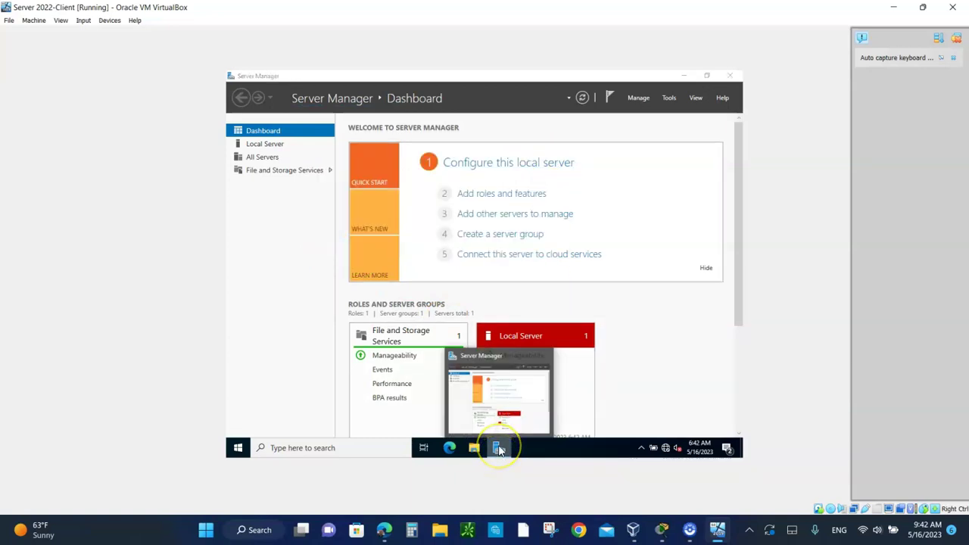
right_click(499, 450)
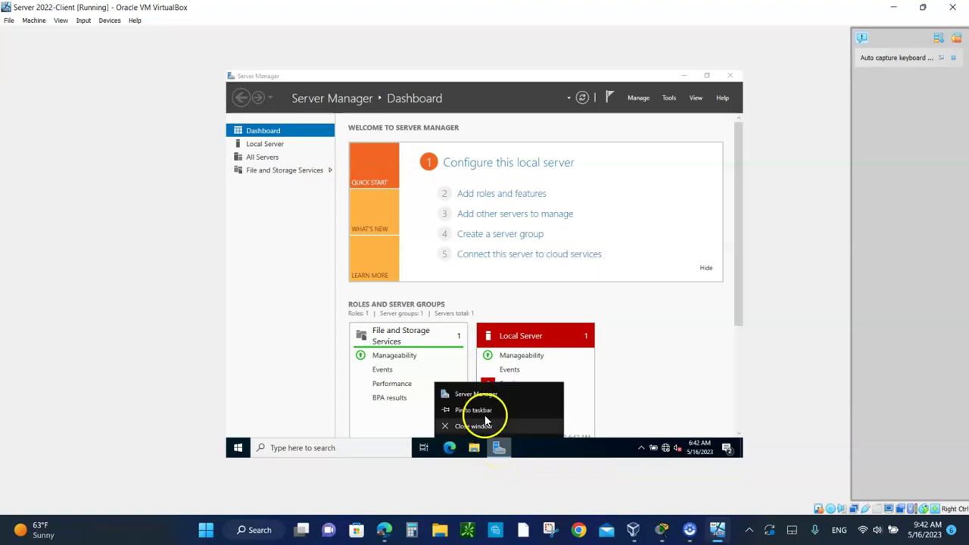
left_click(477, 409)
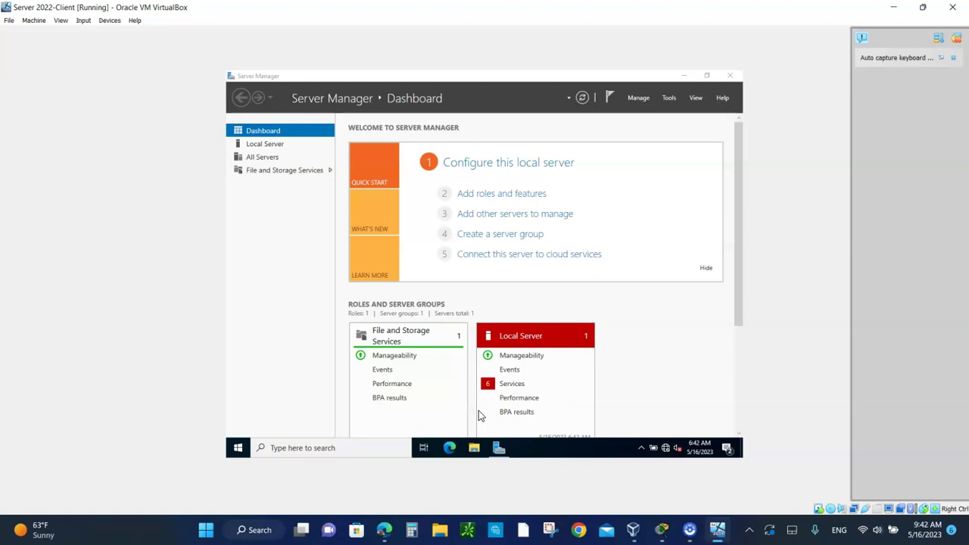
Rename the client computer to MAWS2K22-SRV in System Properties, acknowledging the restart notice
left_click(506, 166)
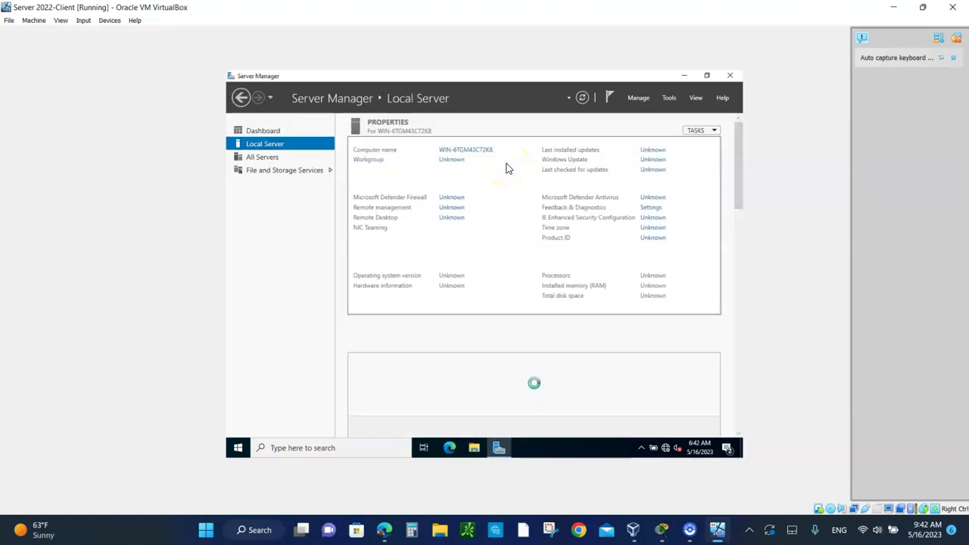
left_click(469, 153)
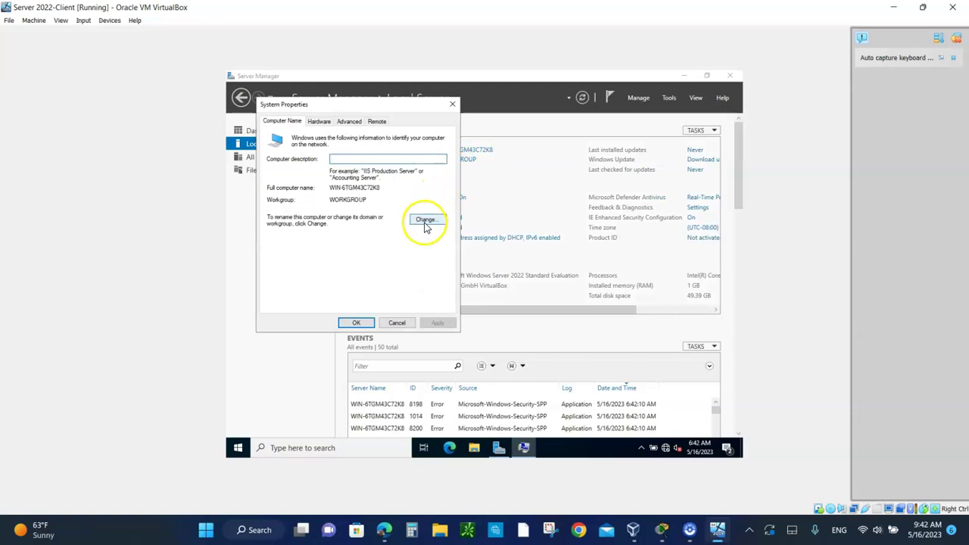
left_click(426, 218)
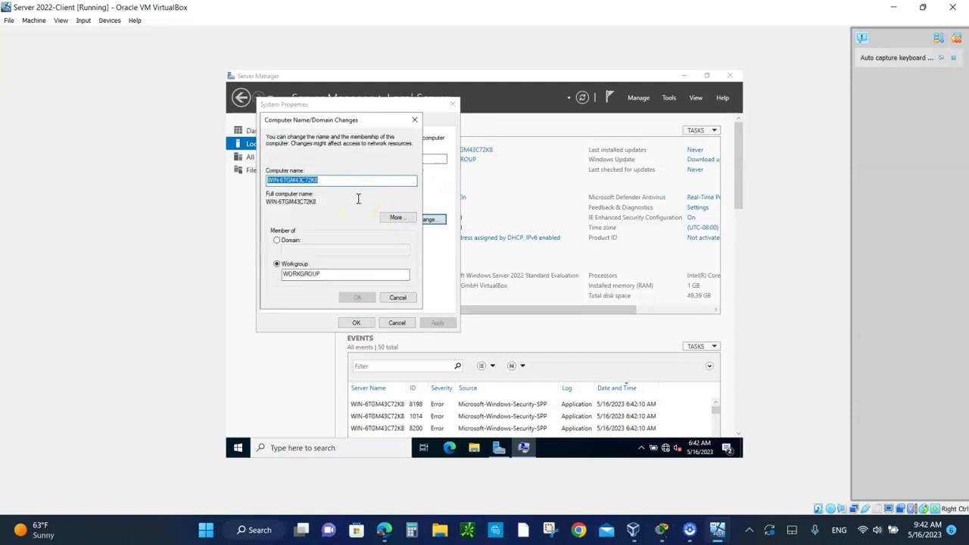
type("MA")
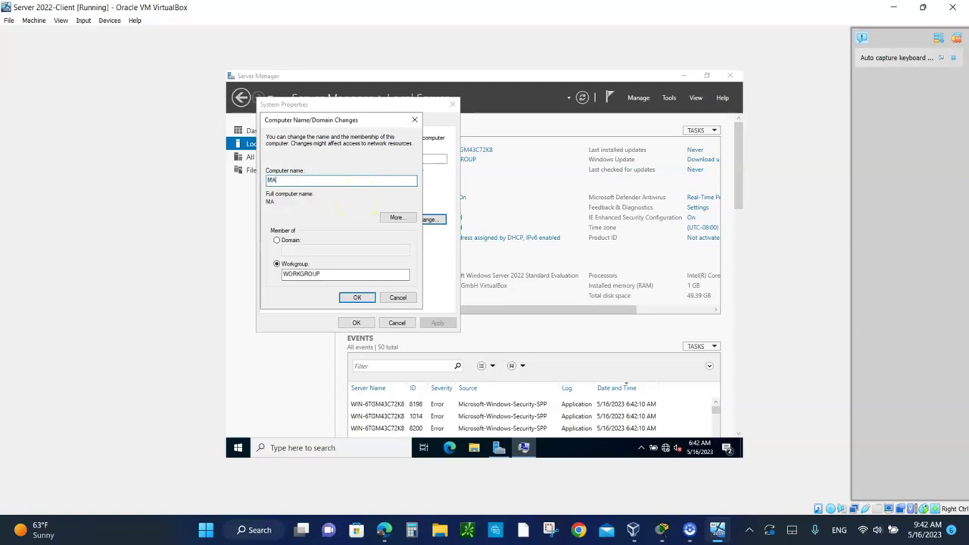
type("WS2K22-SRV")
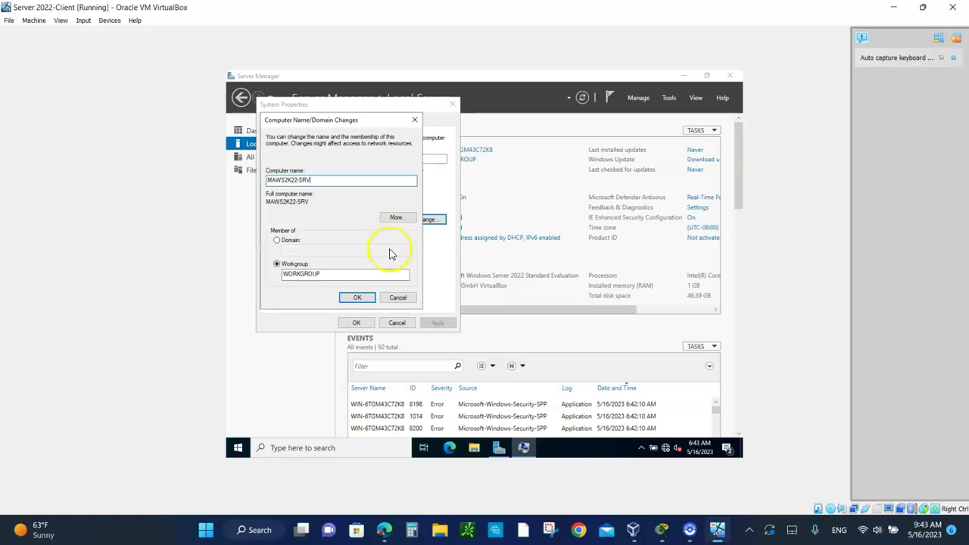
left_click(359, 297)
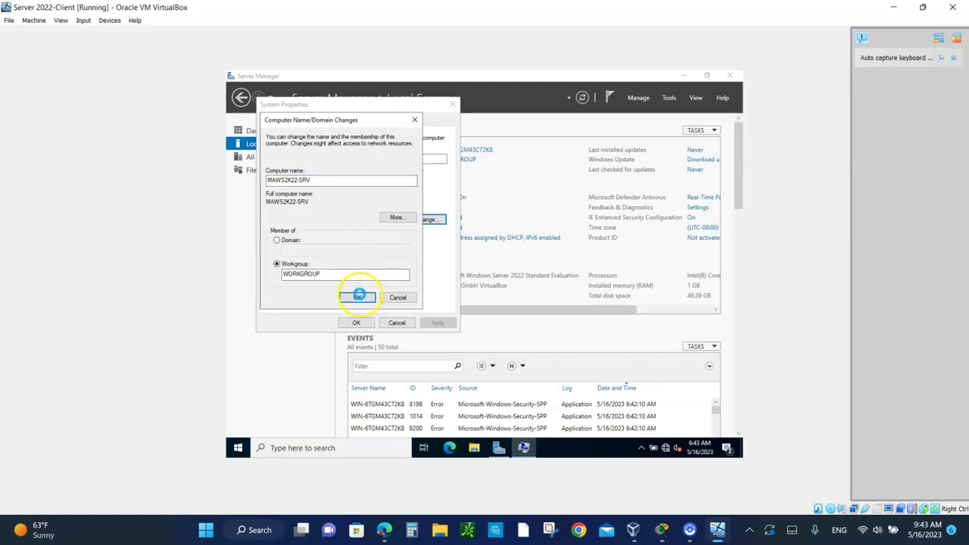
left_click(537, 273)
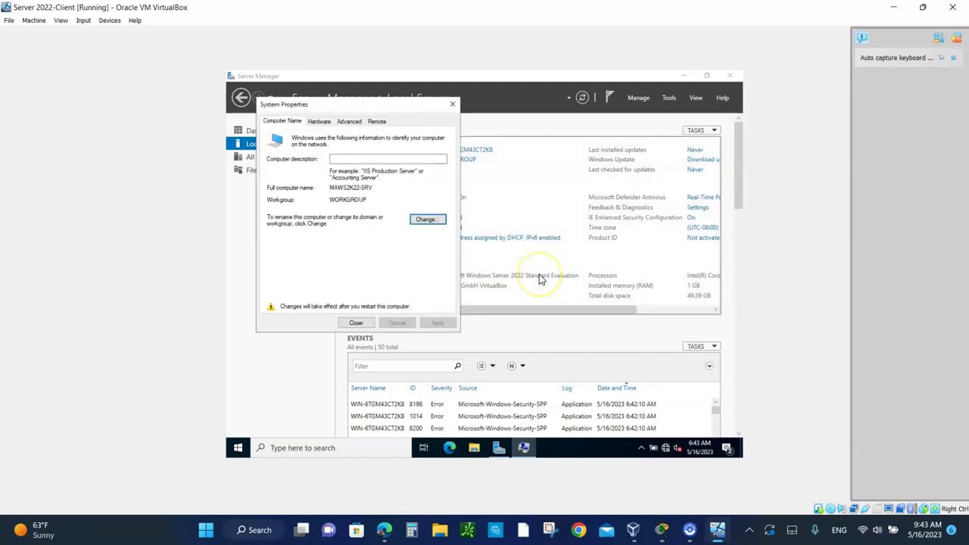
left_click(355, 322)
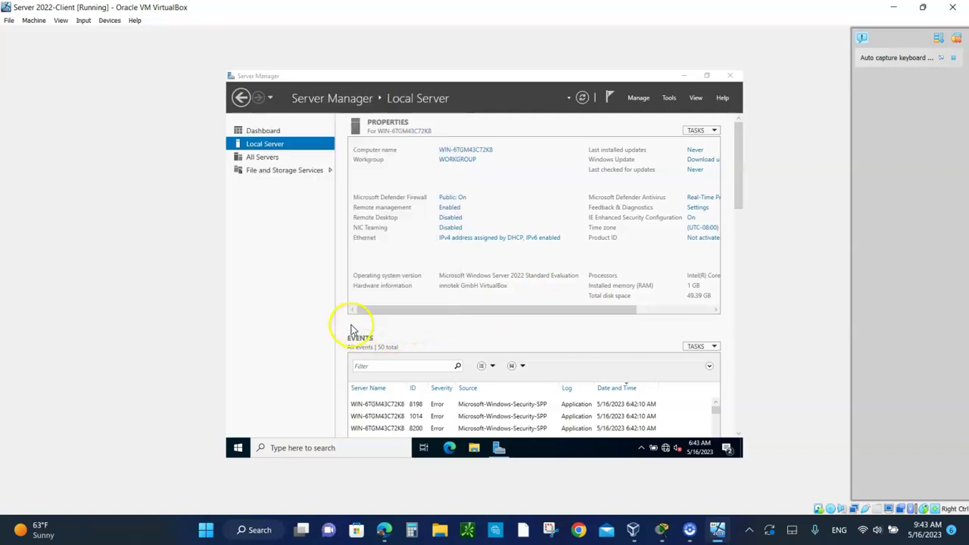
Restart the client VM now, then send Ctrl-Alt-Del and sign back in as Administrator
left_click(477, 269)
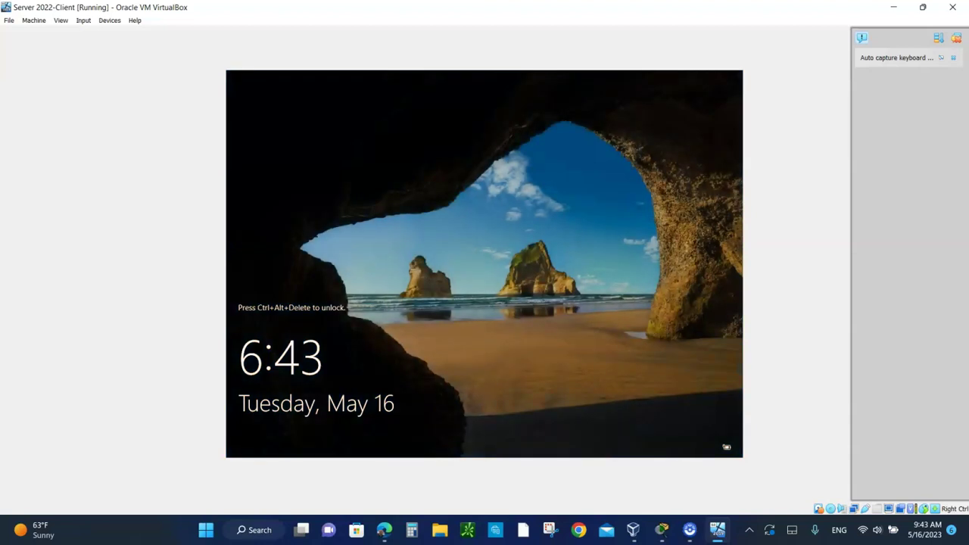
left_click(84, 22)
mouse_move(106, 33)
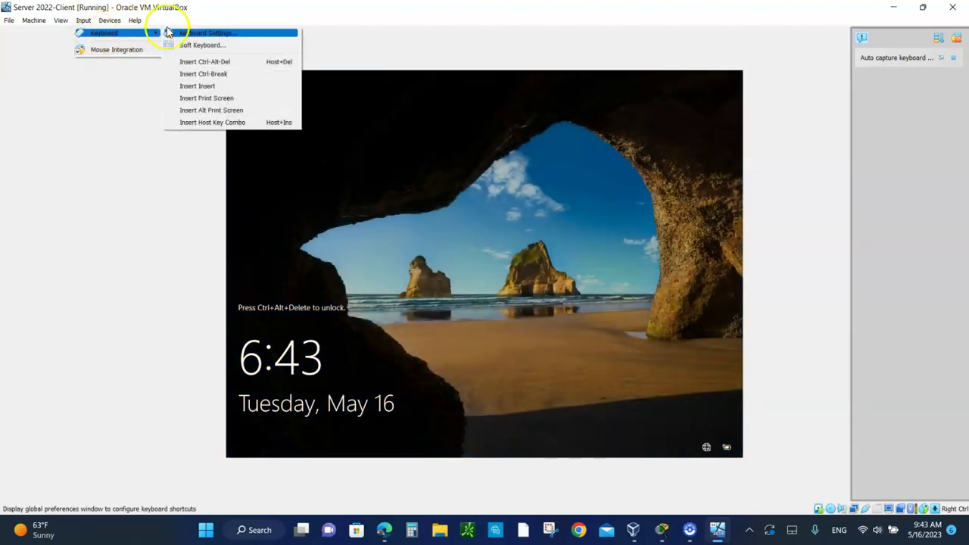
left_click(210, 63)
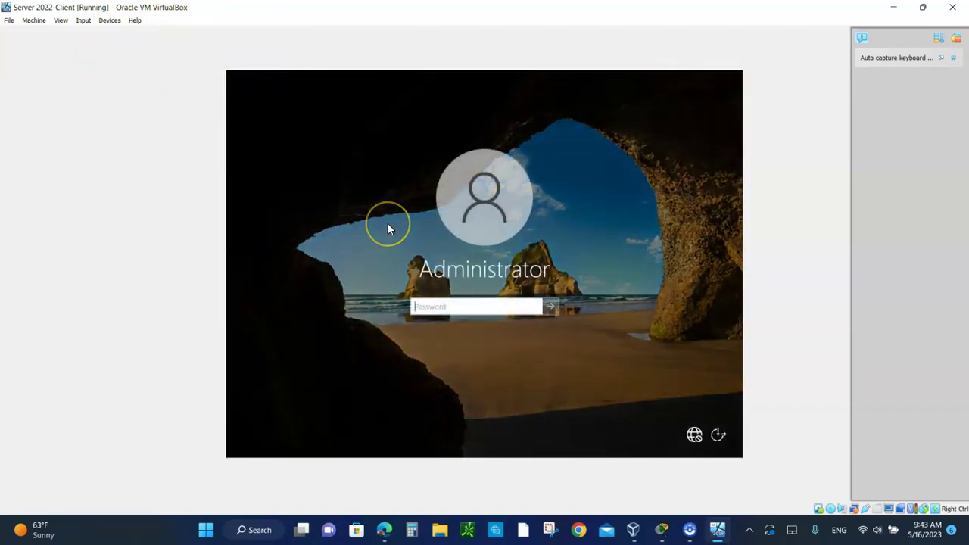
type("***************")
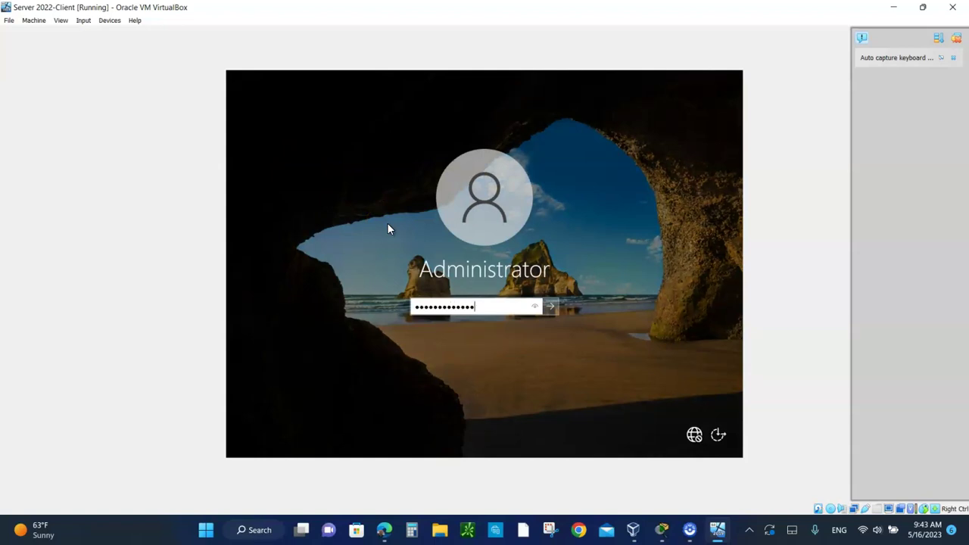
key("Return")
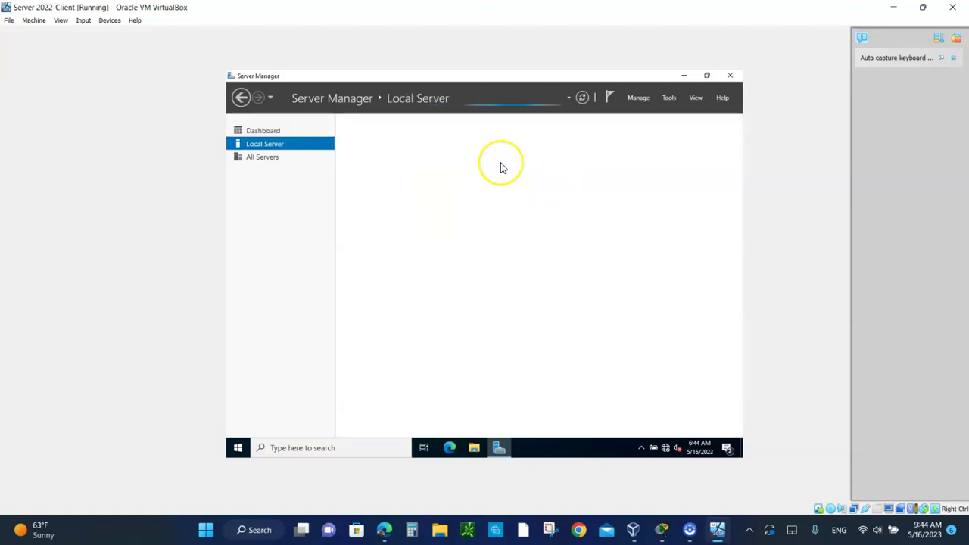
Open Local Server to confirm the computer name MAWS2K22-SRV in WORKGROUP
left_click(444, 161)
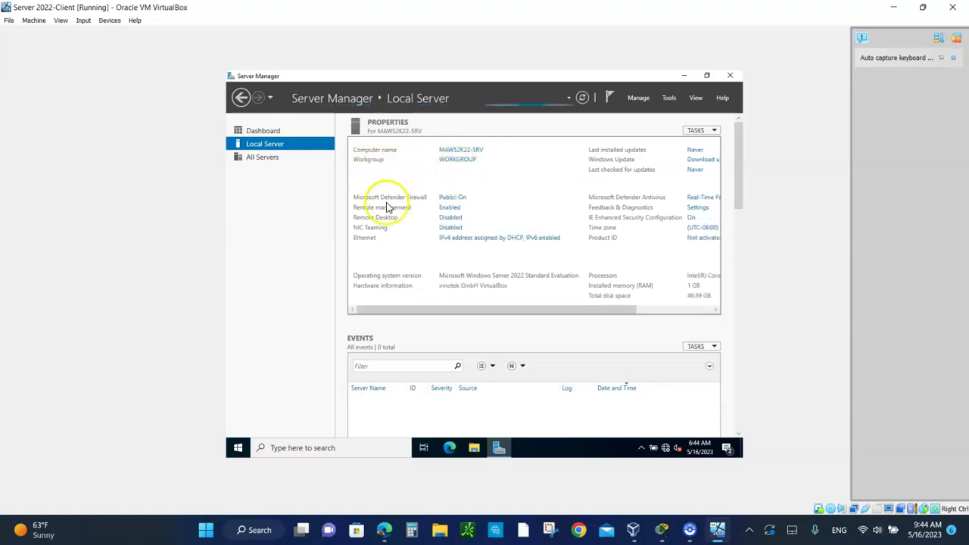
Open the VM's firewall settings and turn off Defender Firewall for the Domain network
left_click(455, 198)
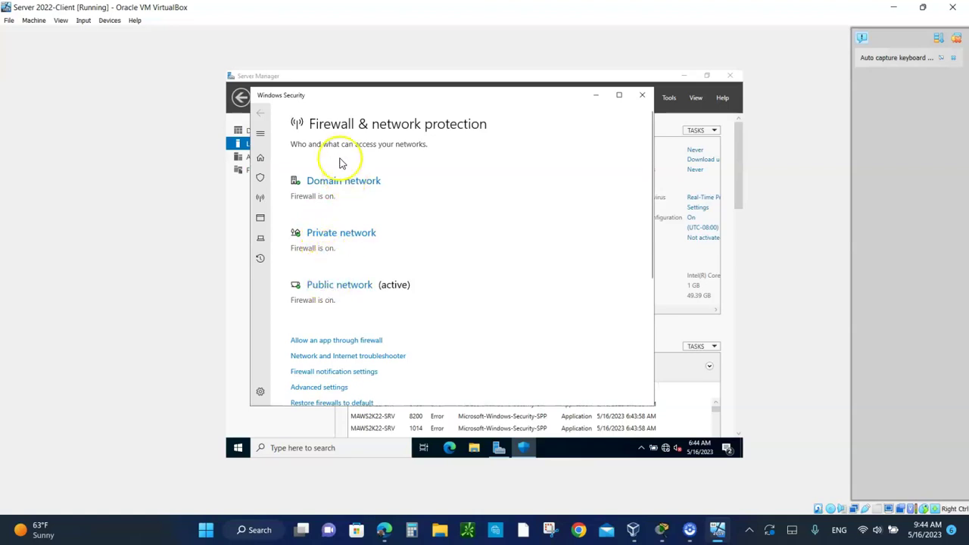
left_click(319, 187)
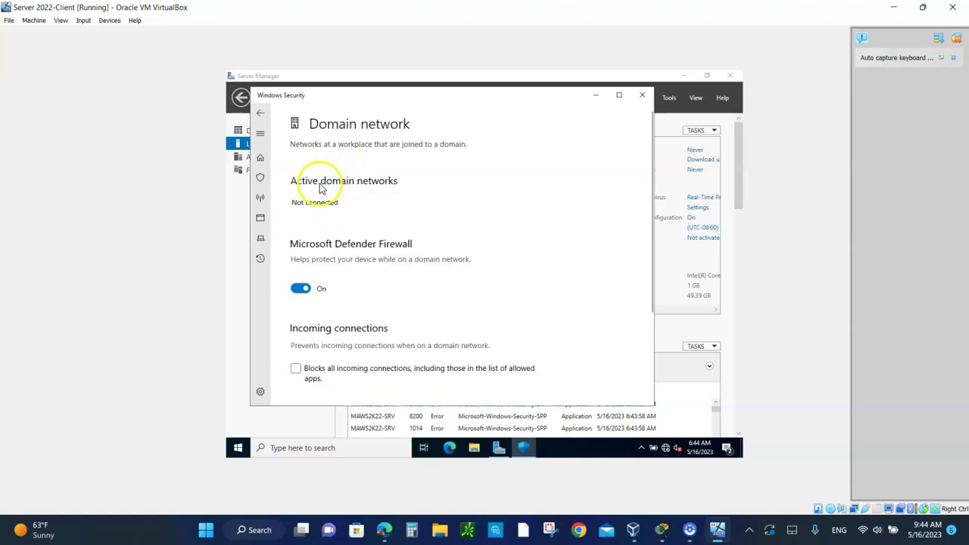
left_click(298, 288)
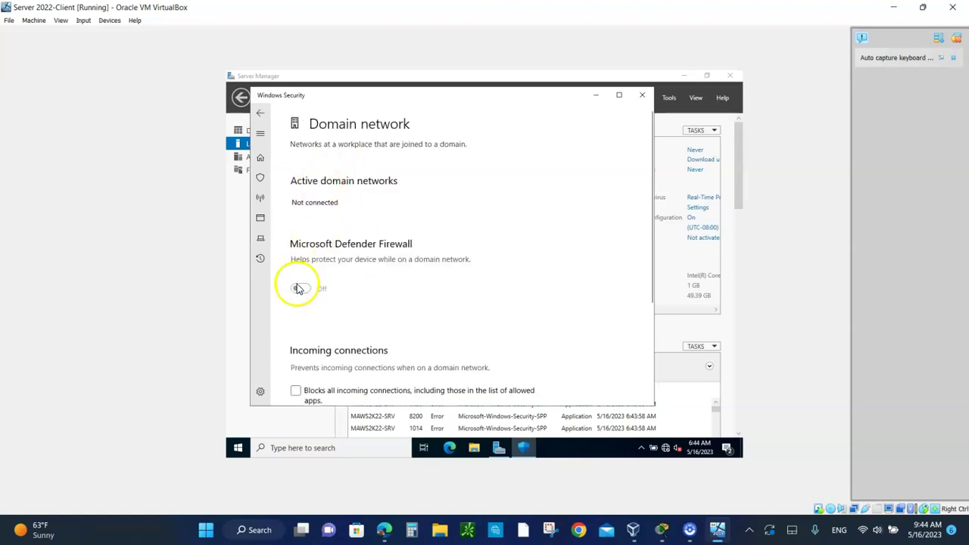
left_click(260, 113)
Turn off Defender Firewall for the Private network
scroll(389, 245, "down", 2)
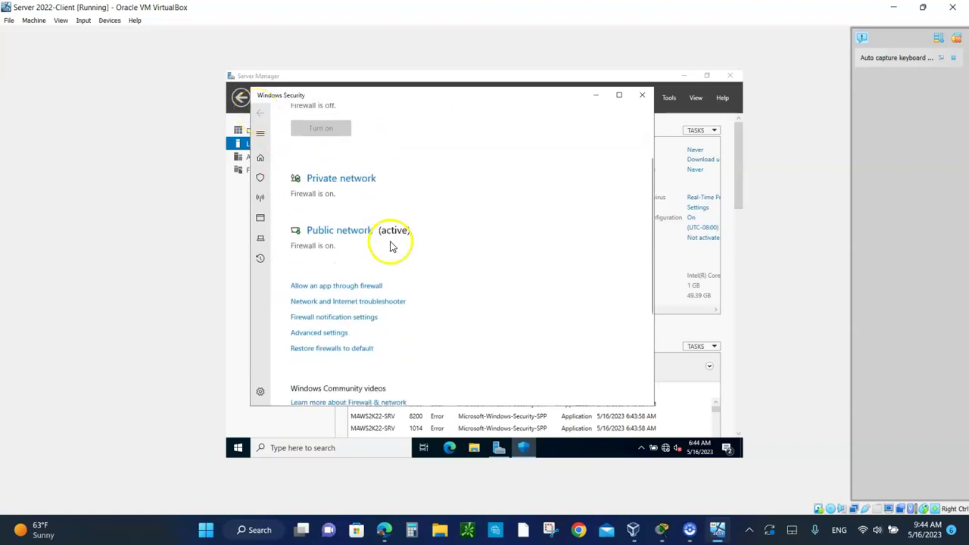
scroll(344, 185, "up", 2)
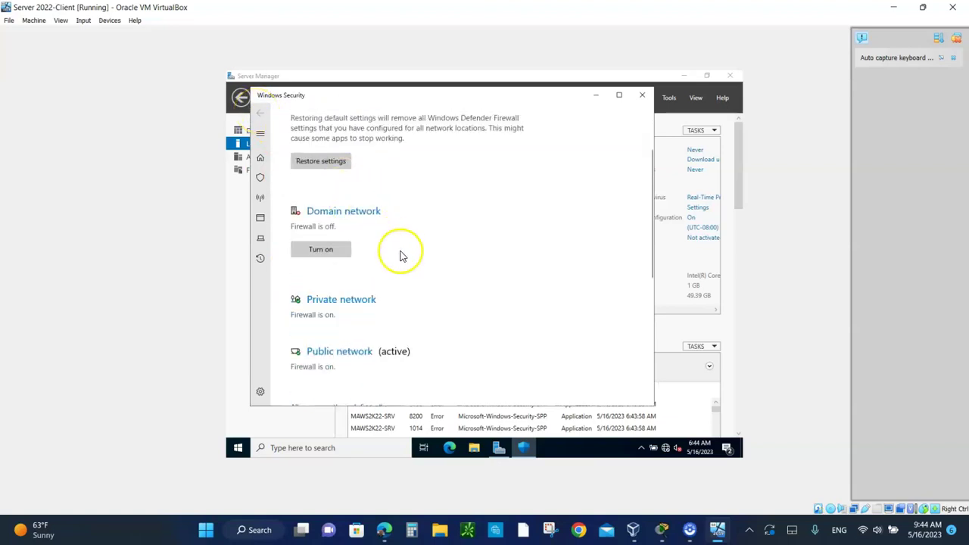
scroll(401, 253, "down", 2)
left_click(345, 165)
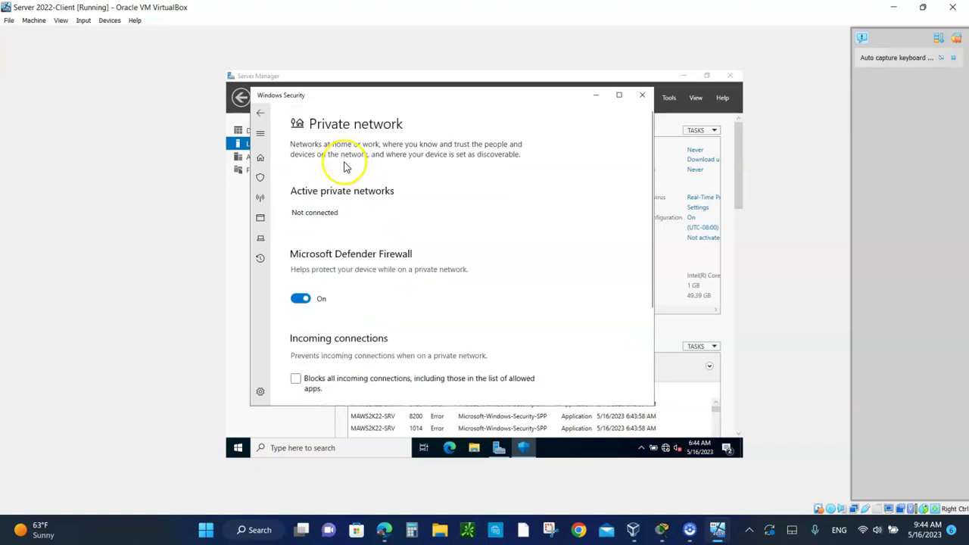
left_click(300, 301)
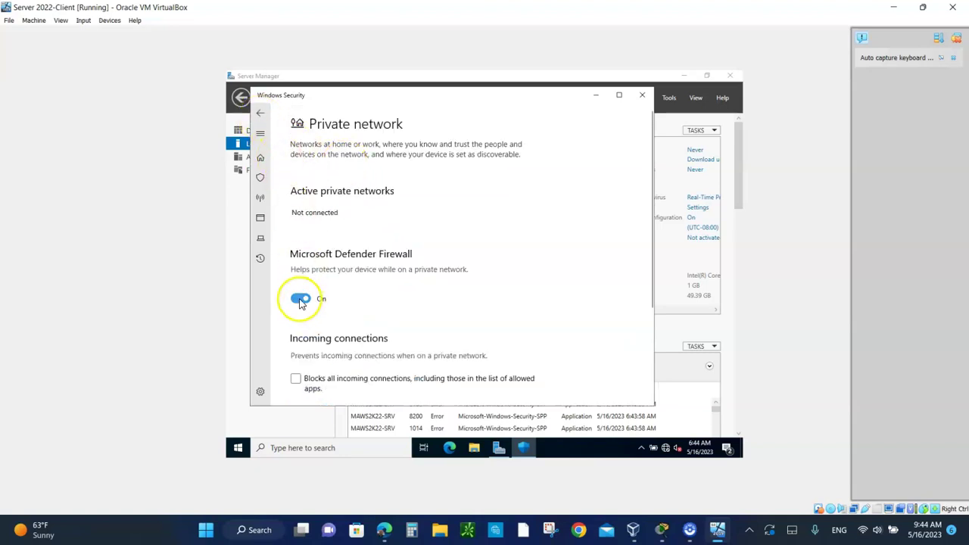
left_click(260, 112)
Turn off Defender Firewall for the Public network and close Windows Security
scroll(381, 262, "down", 5)
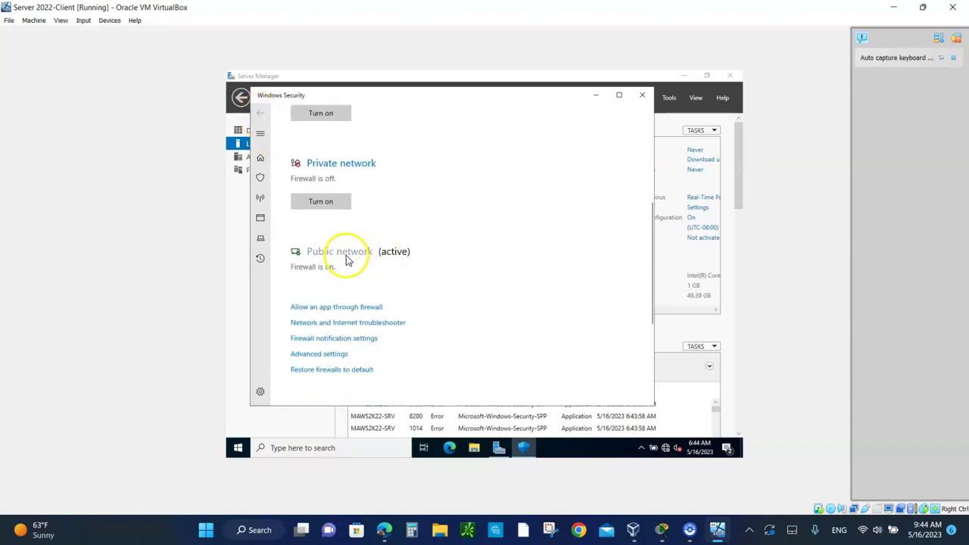
left_click(347, 258)
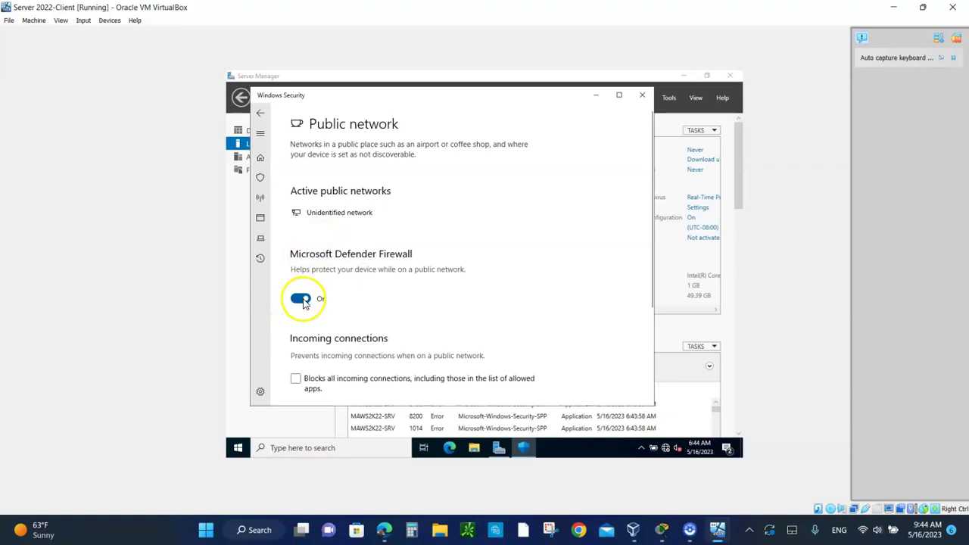
left_click(302, 299)
left_click(259, 113)
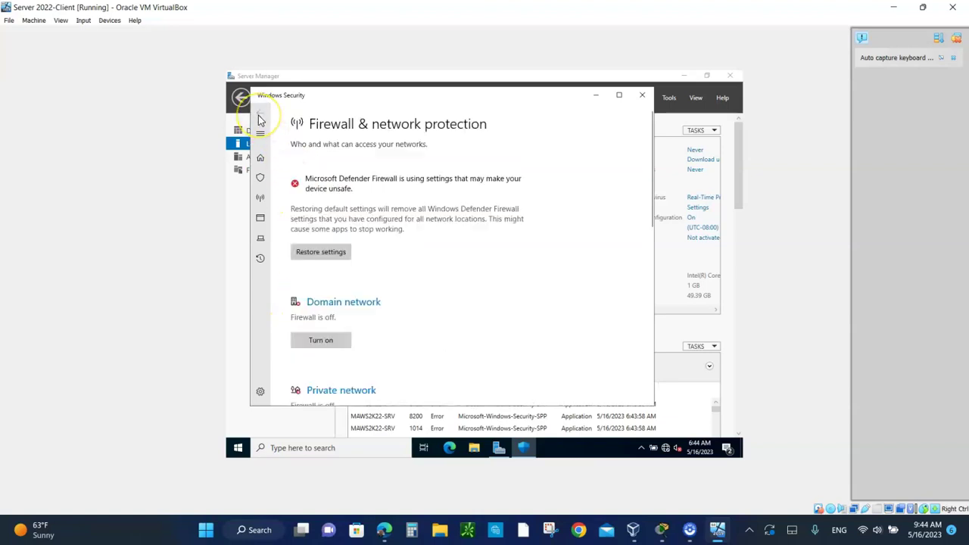
left_click(642, 97)
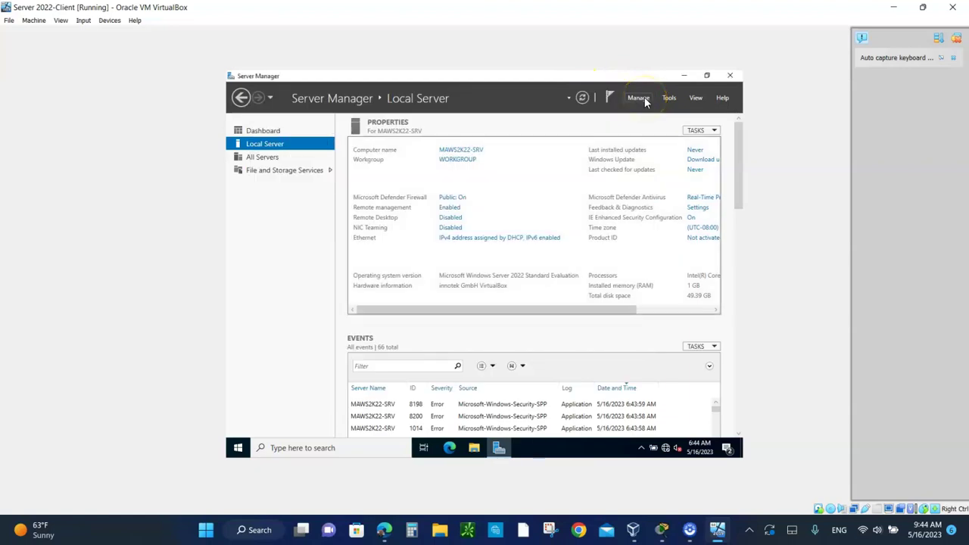
Enable Remote Desktop on the client VM by allowing remote connections, then refresh Local Server
left_click(582, 98)
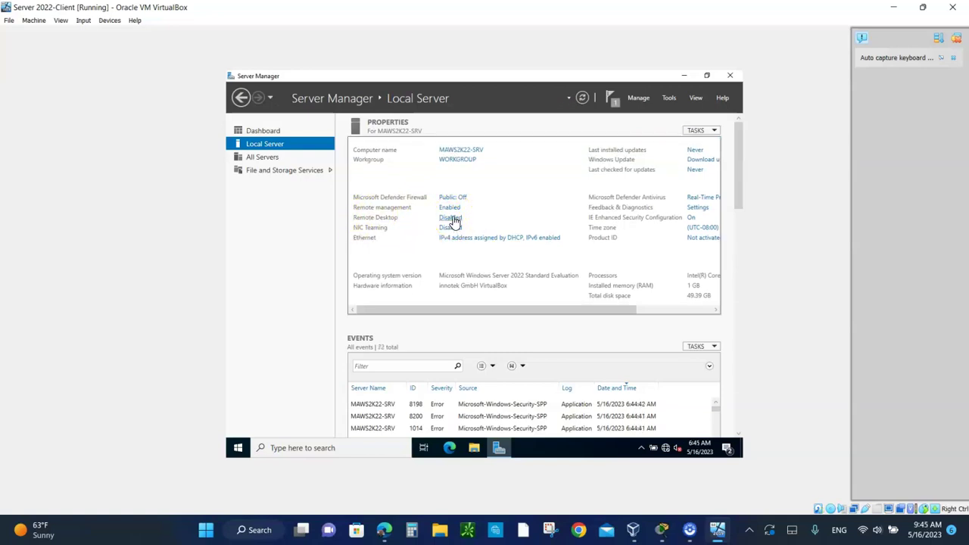
left_click(453, 219)
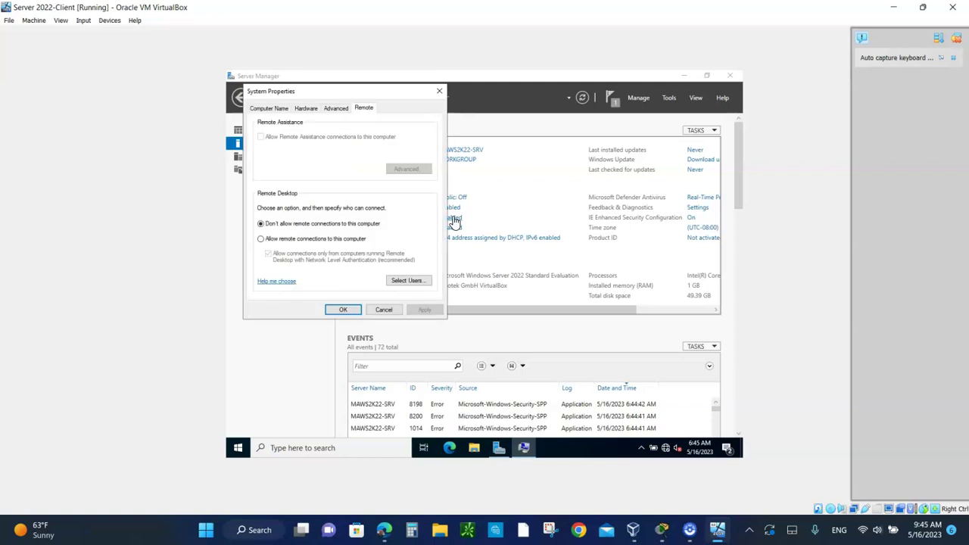
left_click(261, 240)
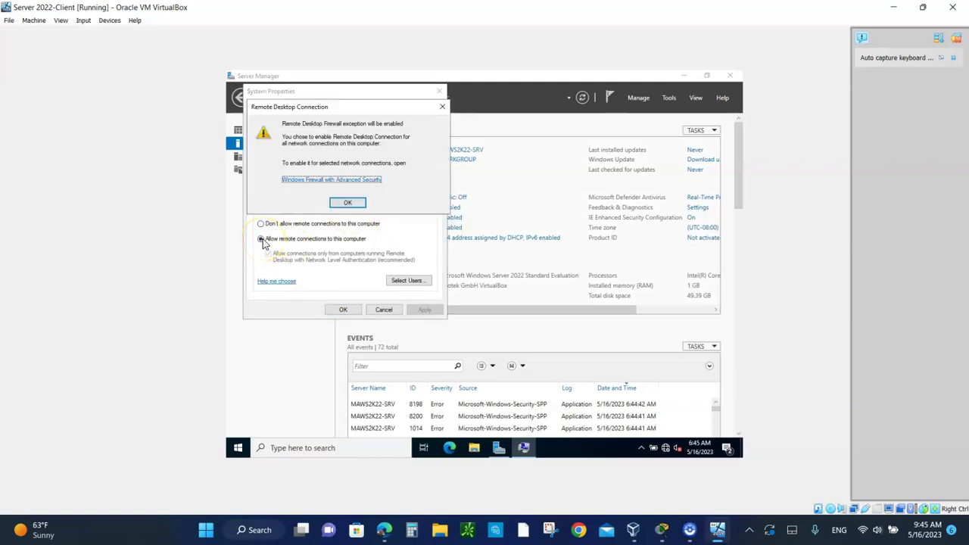
left_click(348, 202)
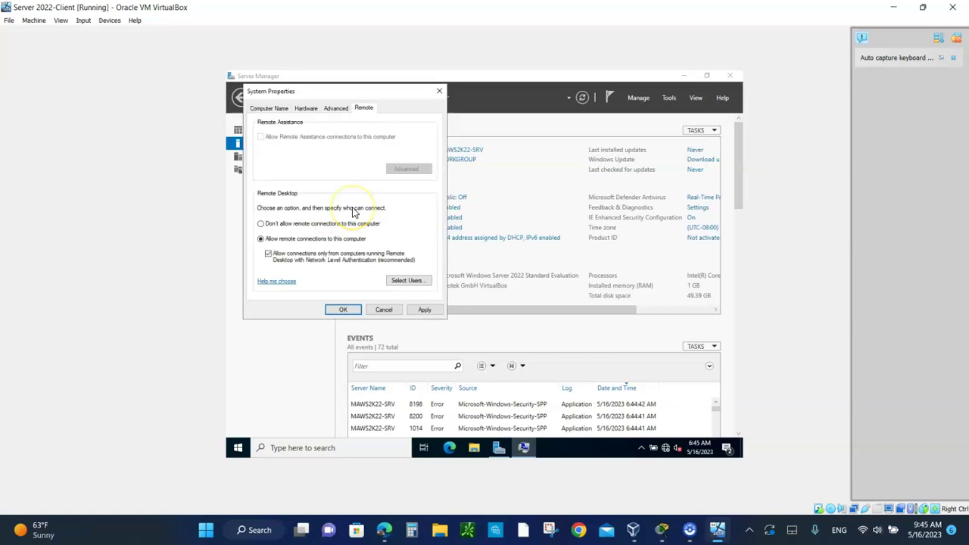
left_click(425, 310)
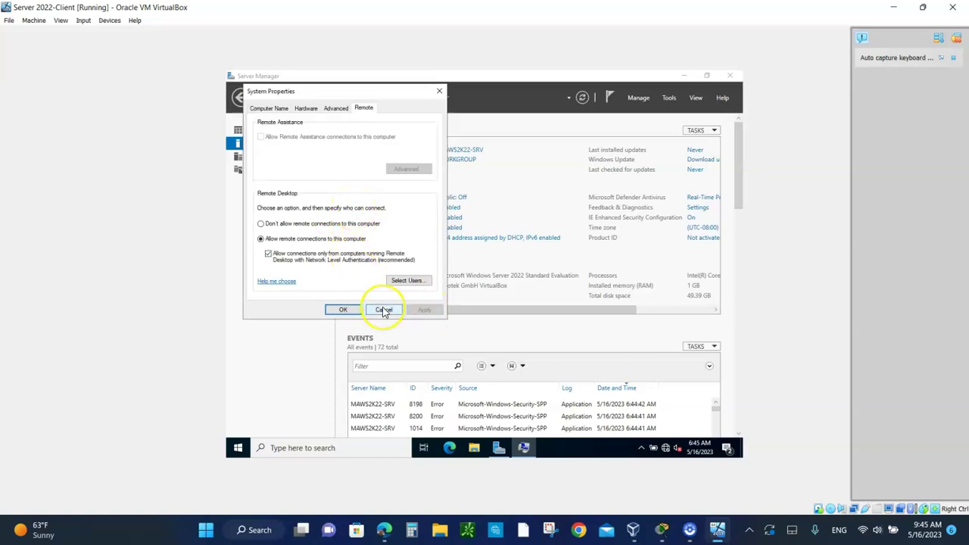
left_click(345, 310)
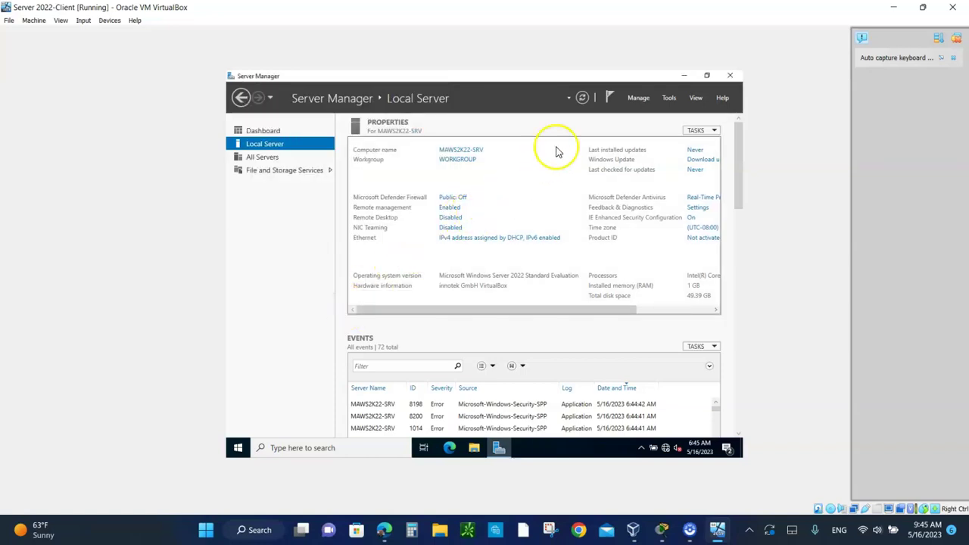
left_click(581, 99)
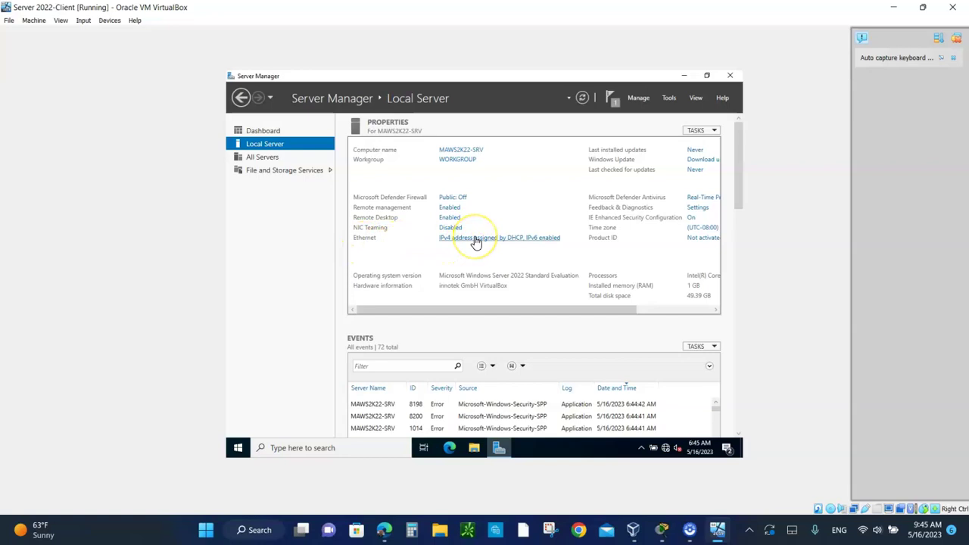
left_click(475, 240)
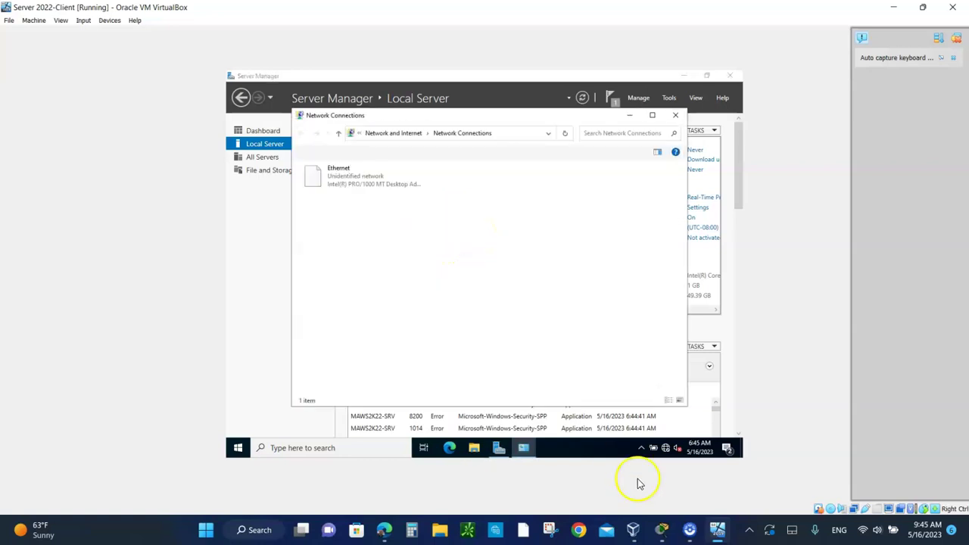
left_click(664, 532)
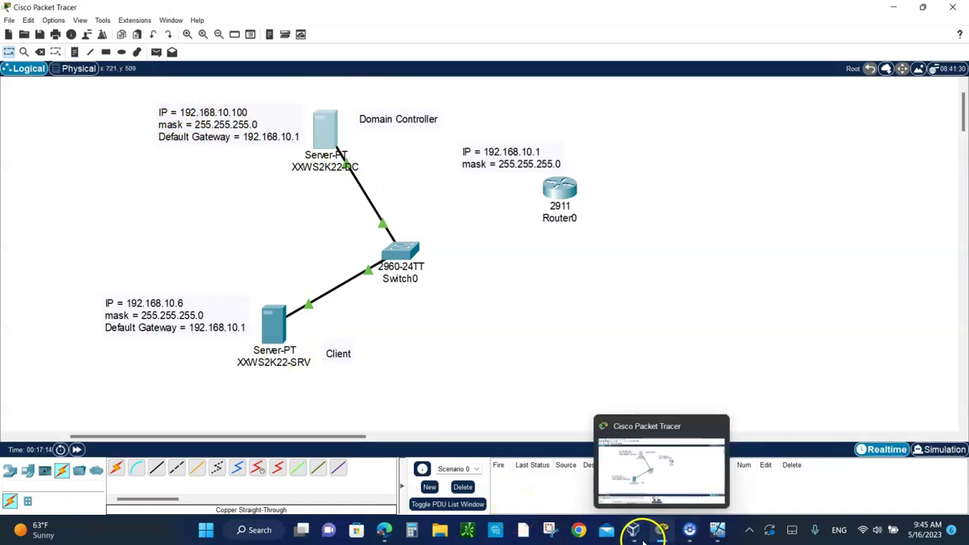
mouse_move(717, 530)
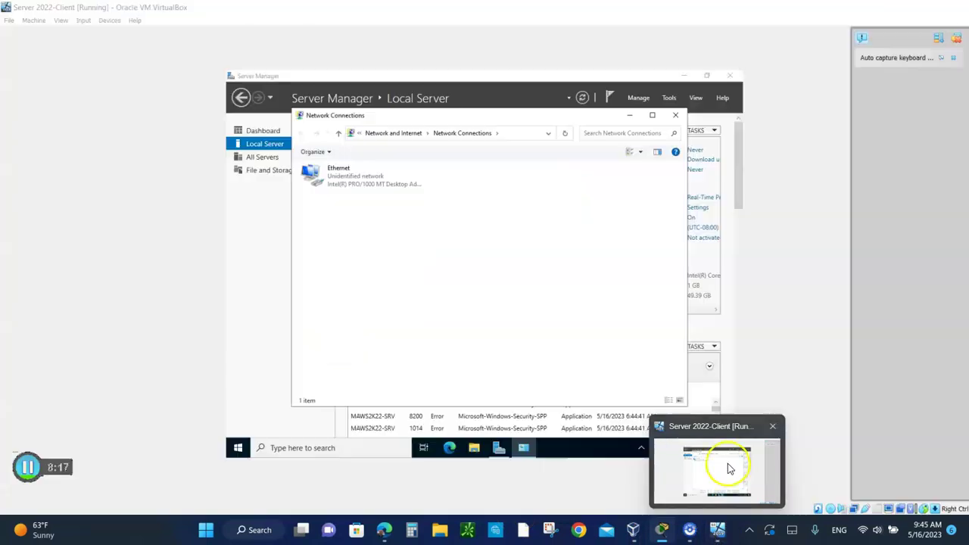
Give the client's Ethernet adapter static IP 192.168.10.6, mask 255.255.255.0, gateway 192.168.10.1, DNS 192.168.10.100 and 8.8.8.8
left_click(728, 469)
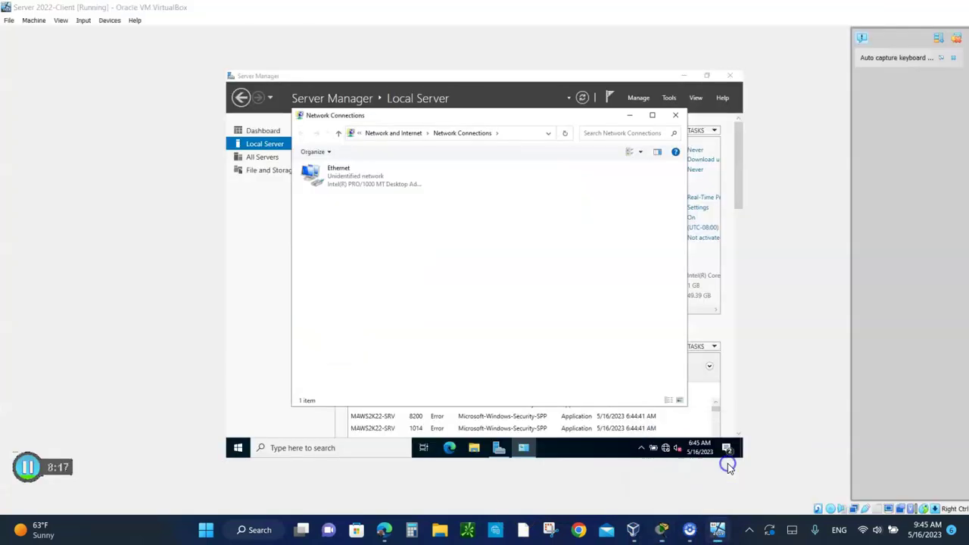
left_click(338, 180)
double_click(339, 180)
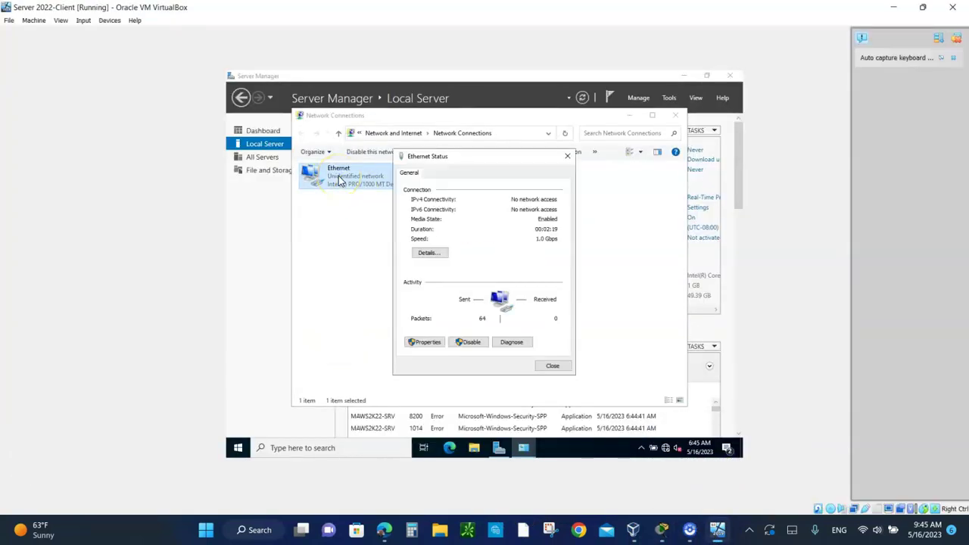
left_click(424, 342)
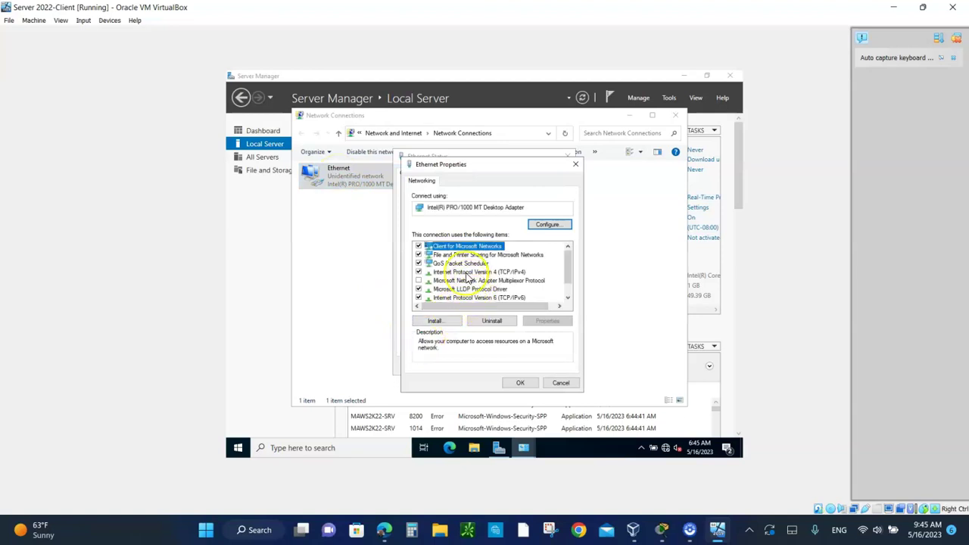
double_click(466, 273)
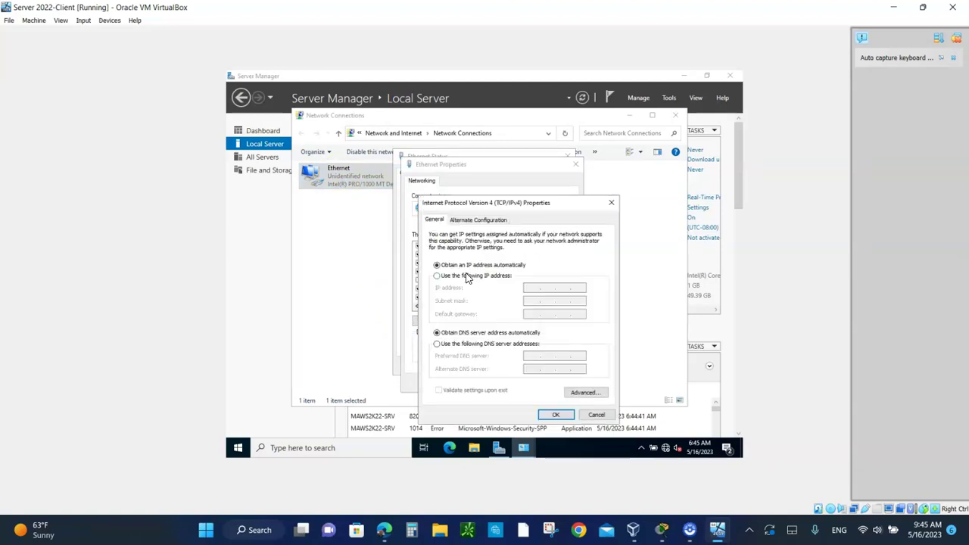
left_click(448, 278)
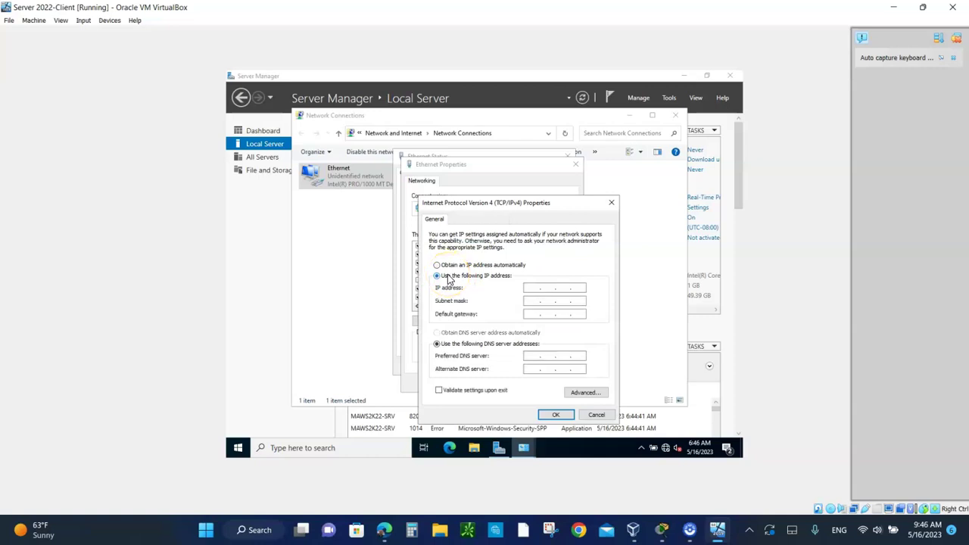
left_click(521, 297)
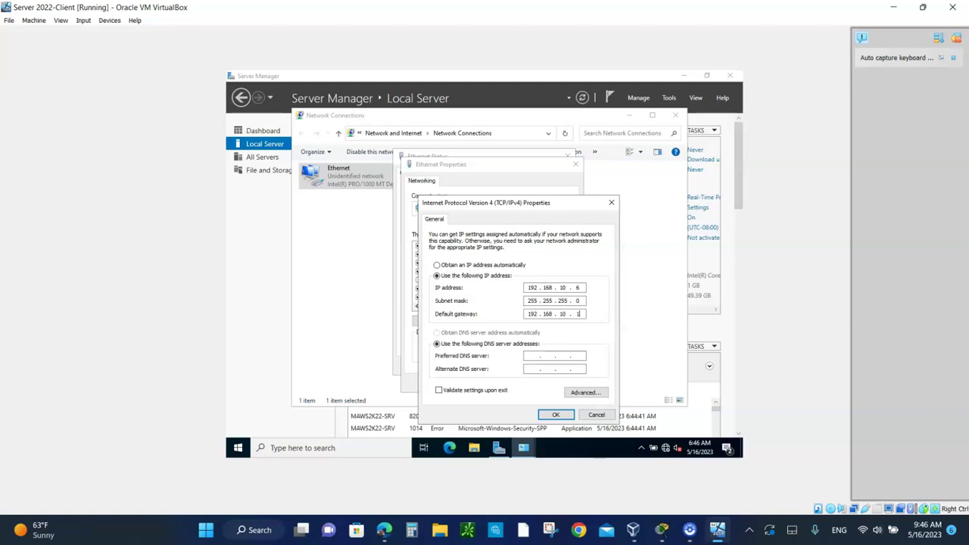
key("Tab")
key("Tab")
left_click(556, 415)
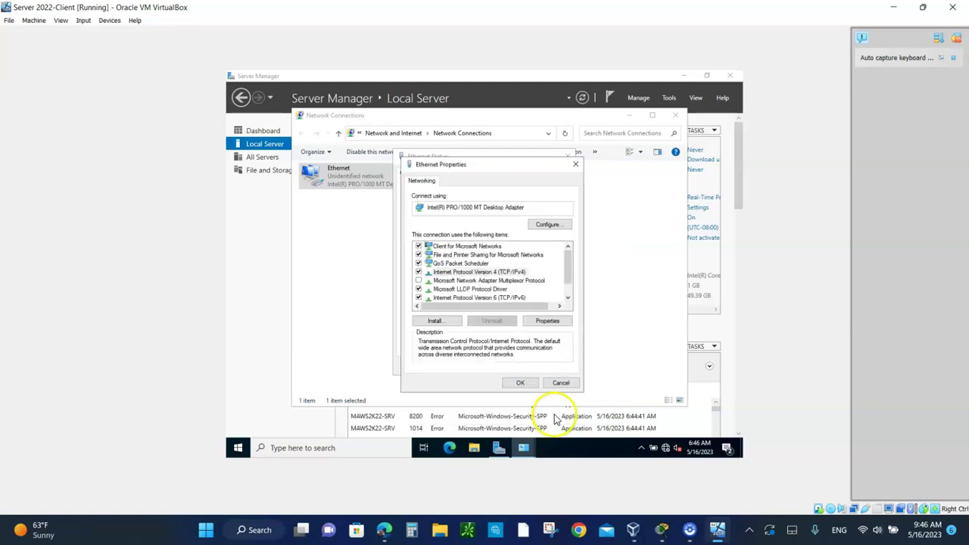
left_click(520, 383)
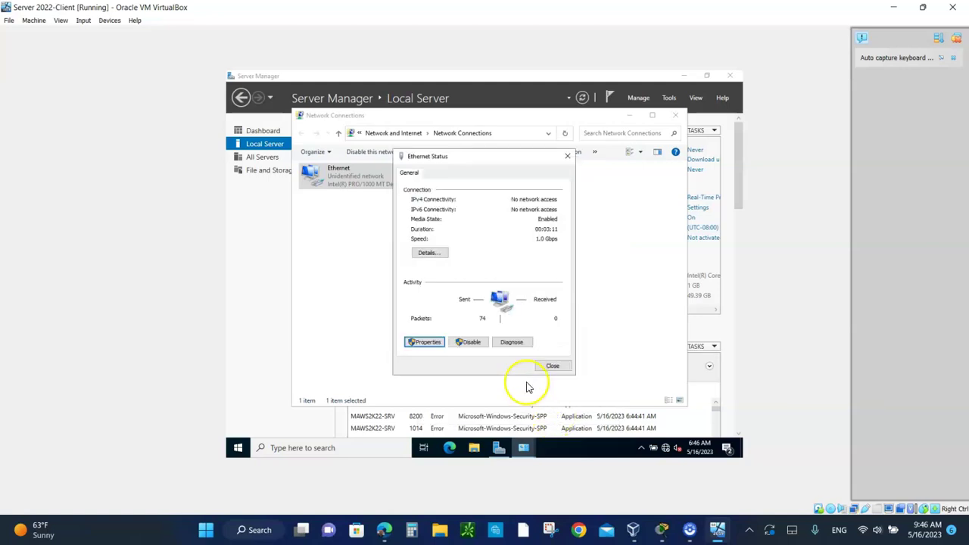
left_click(552, 366)
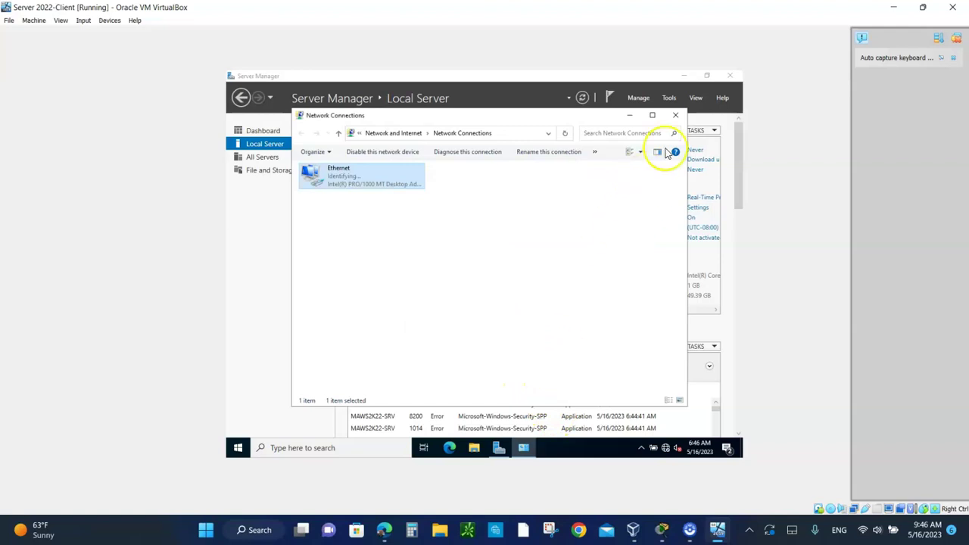
left_click(675, 115)
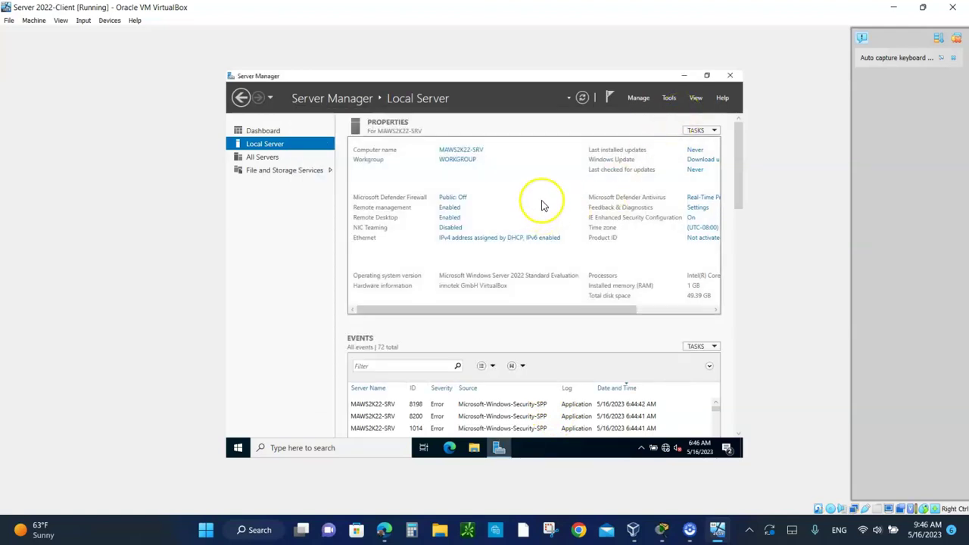
Change the client's time zone from Pacific to (UTC-05:00) Eastern Time (US & Canada) and refresh Local Server
left_click(582, 98)
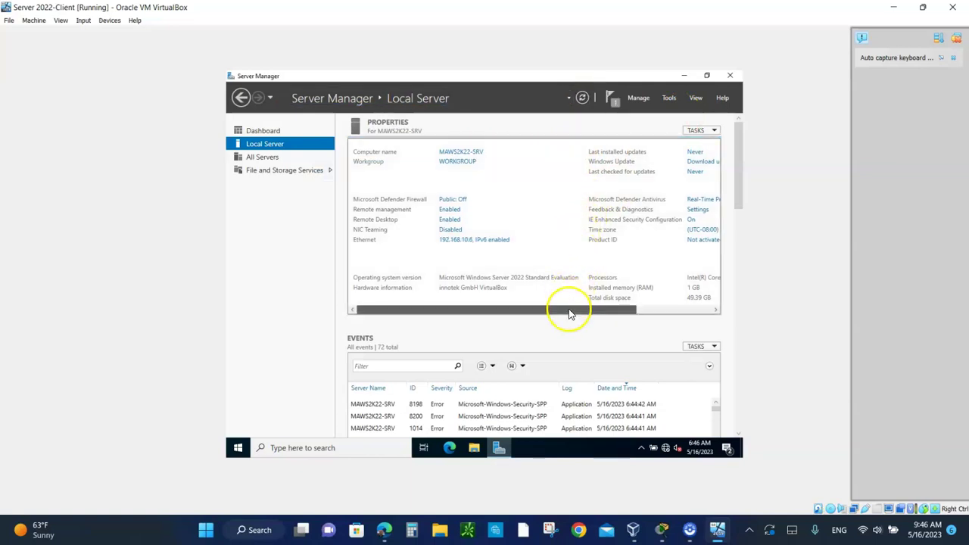
left_click_drag(578, 310, 683, 312)
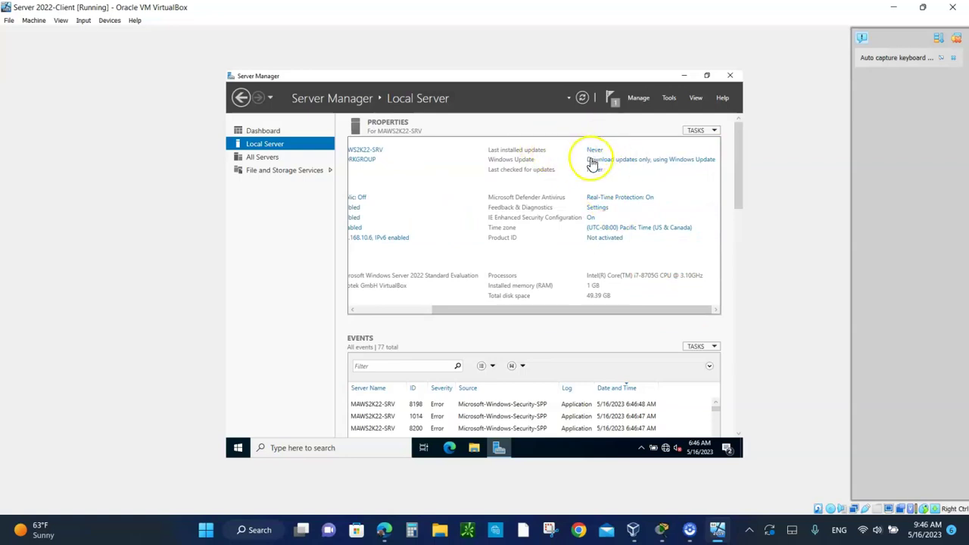
left_click(619, 231)
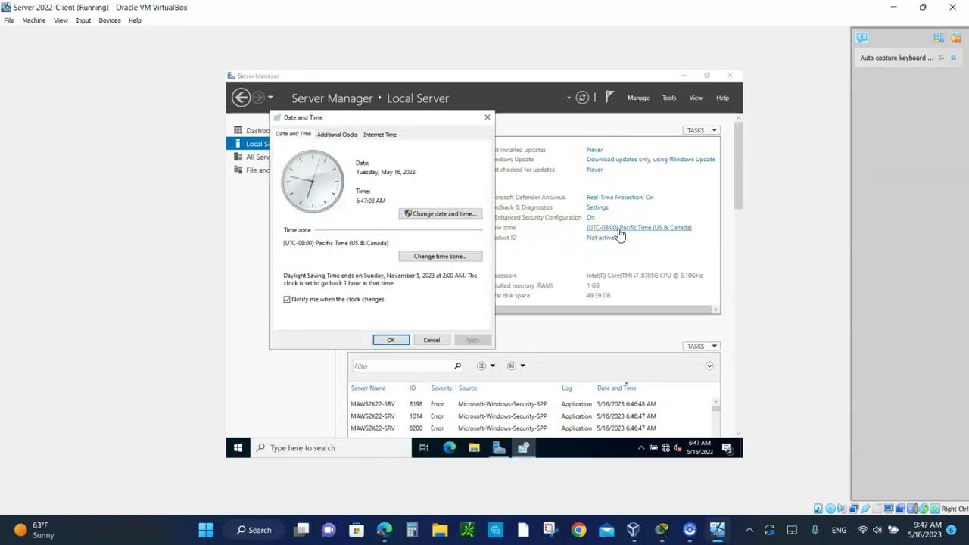
left_click(454, 258)
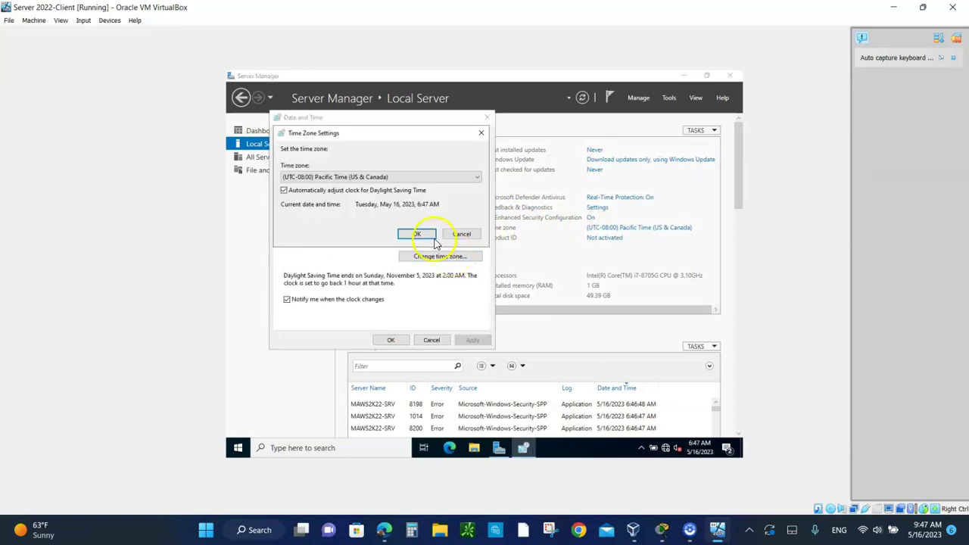
left_click(428, 177)
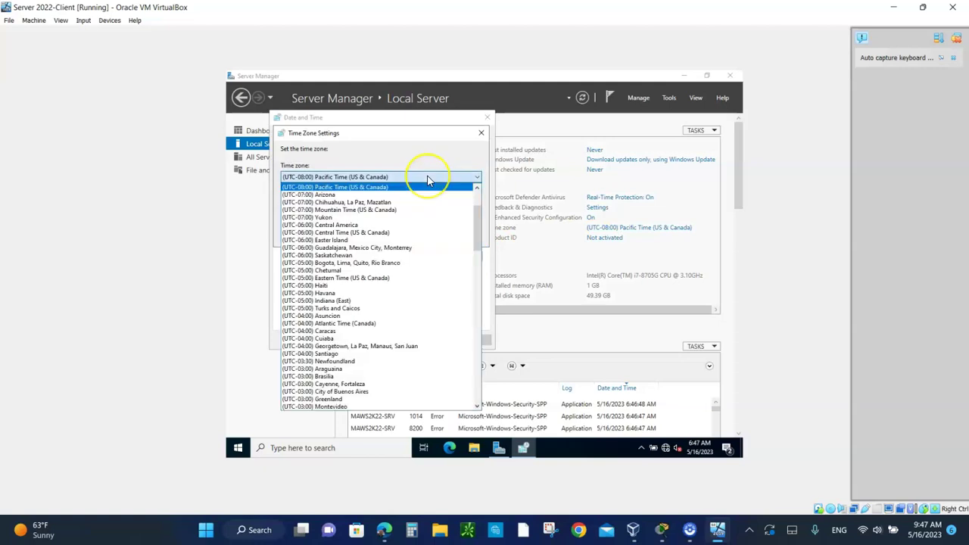
left_click(372, 278)
left_click(416, 234)
left_click(391, 340)
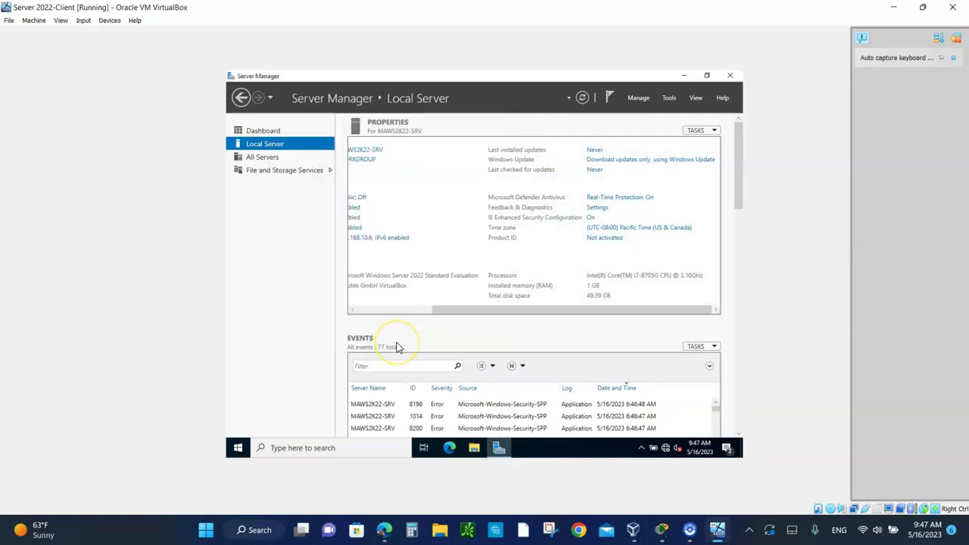
left_click(582, 98)
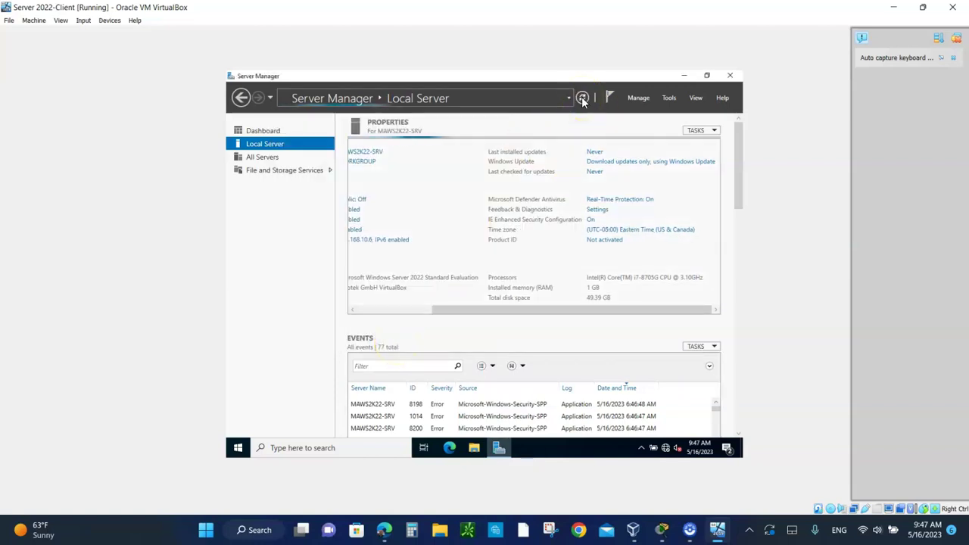
left_click_drag(540, 310, 398, 325)
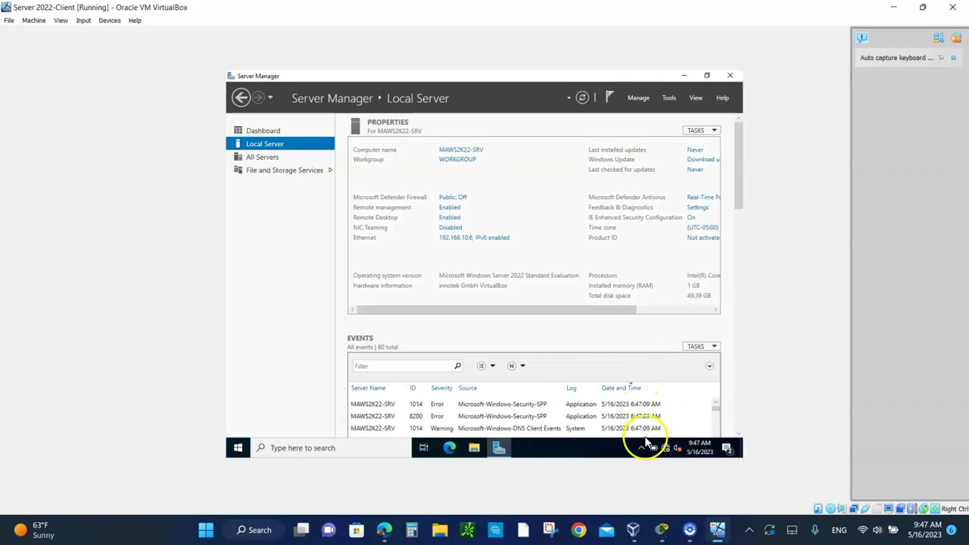
Start the Server 2022-Domain Controller VM from VirtualBox Manager
left_click(633, 529)
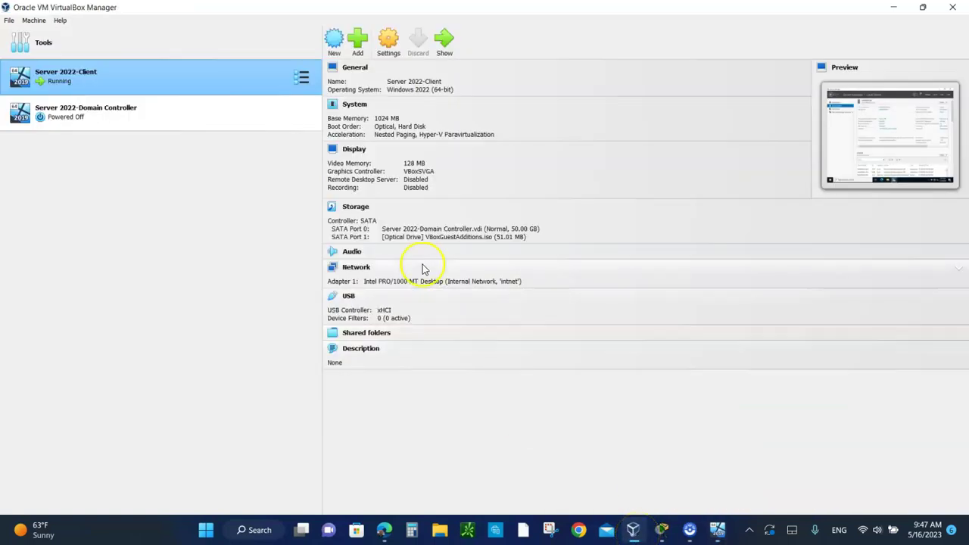
left_click(96, 109)
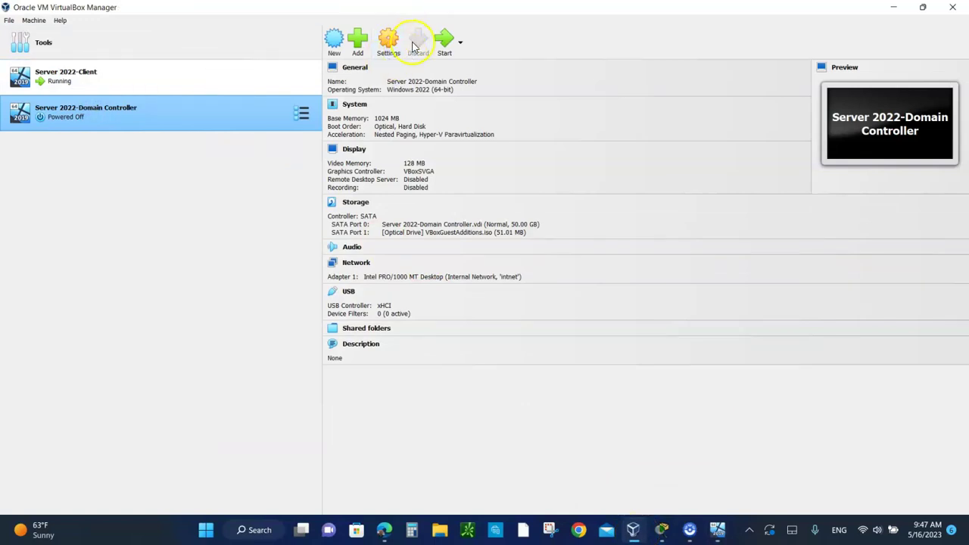
left_click(444, 42)
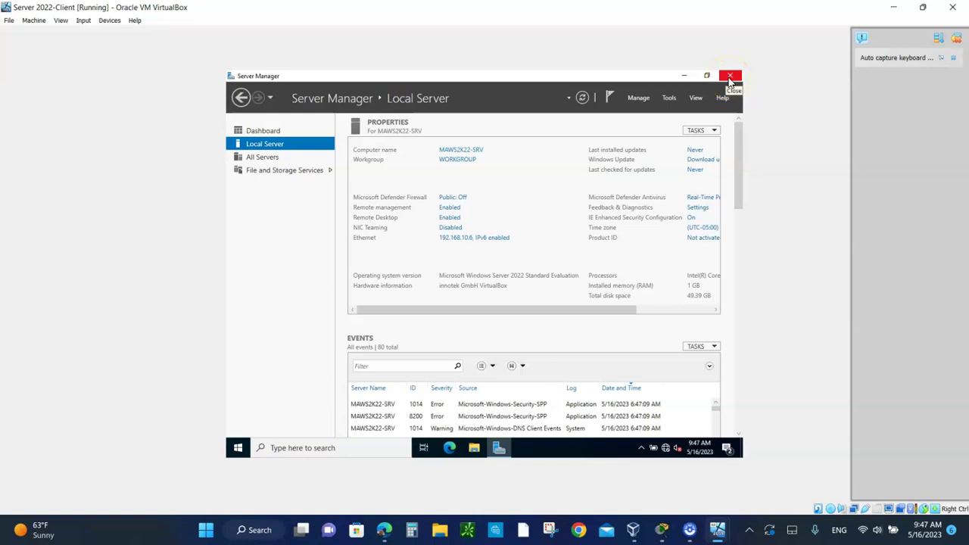
Close Server Manager on the client and bring up the VirtualBox Devices menu
left_click(730, 76)
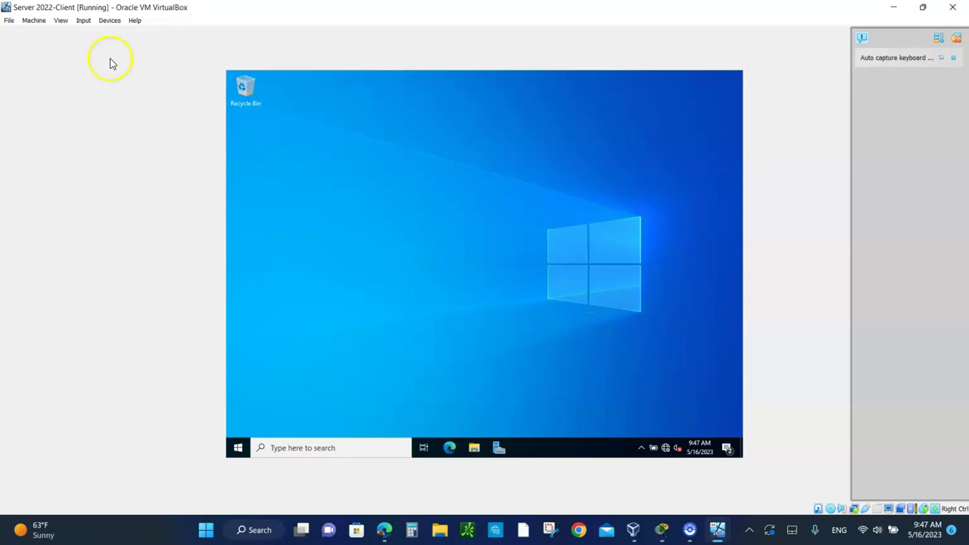
left_click(109, 21)
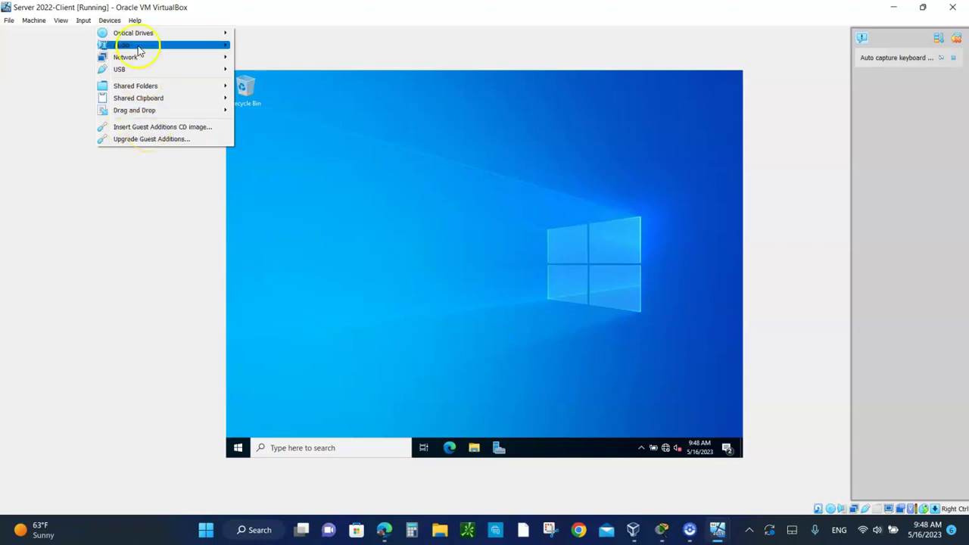
Insert the Guest Additions CD and launch VBoxWindowsAdditions from the CD drive in File Explorer
left_click(126, 131)
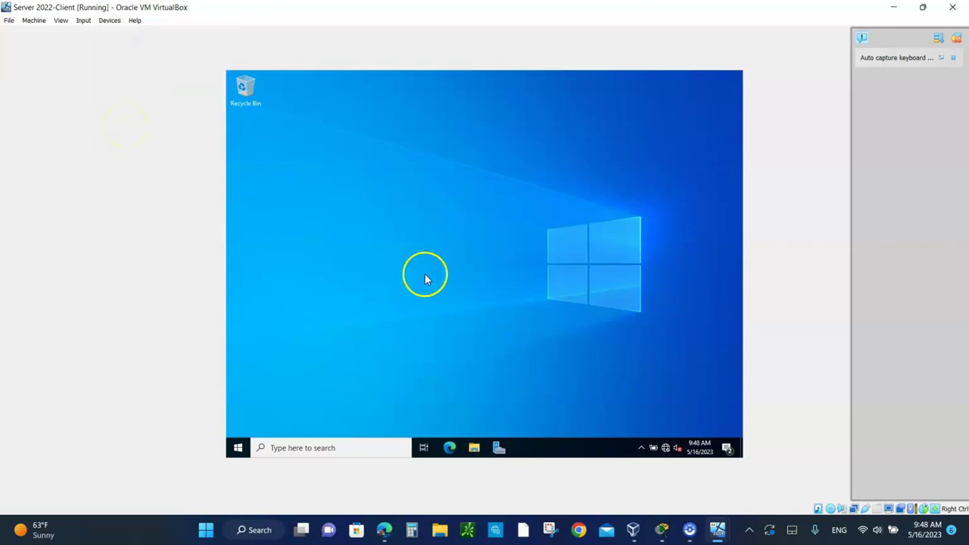
left_click(474, 448)
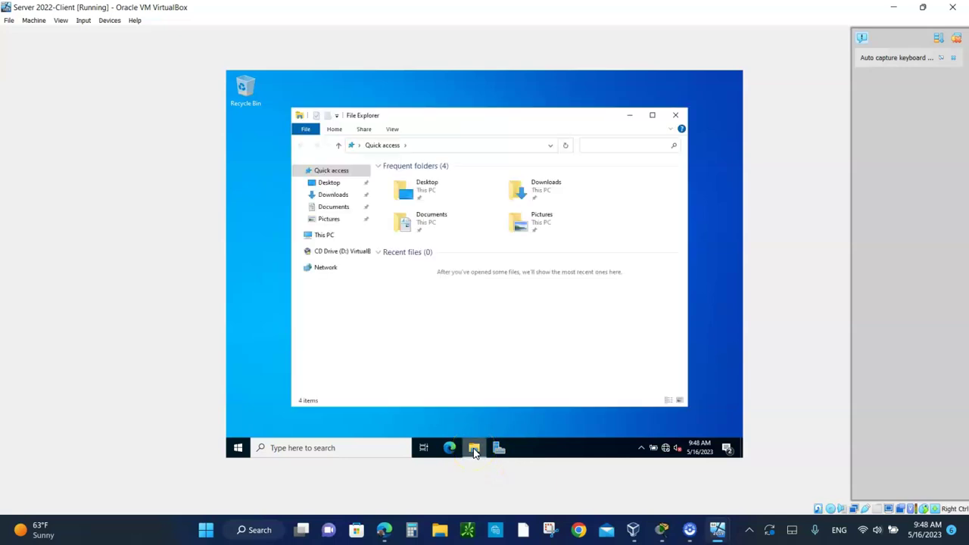
left_click(318, 236)
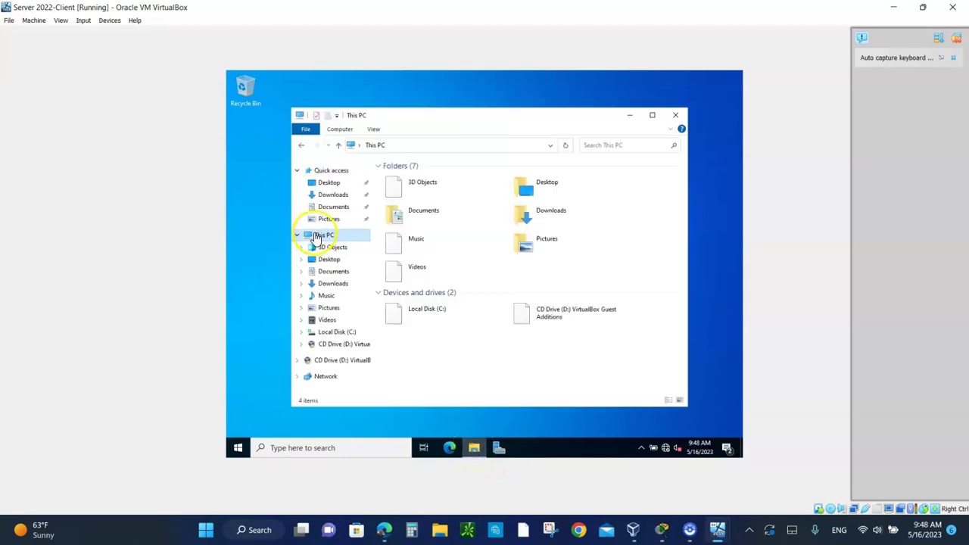
double_click(562, 318)
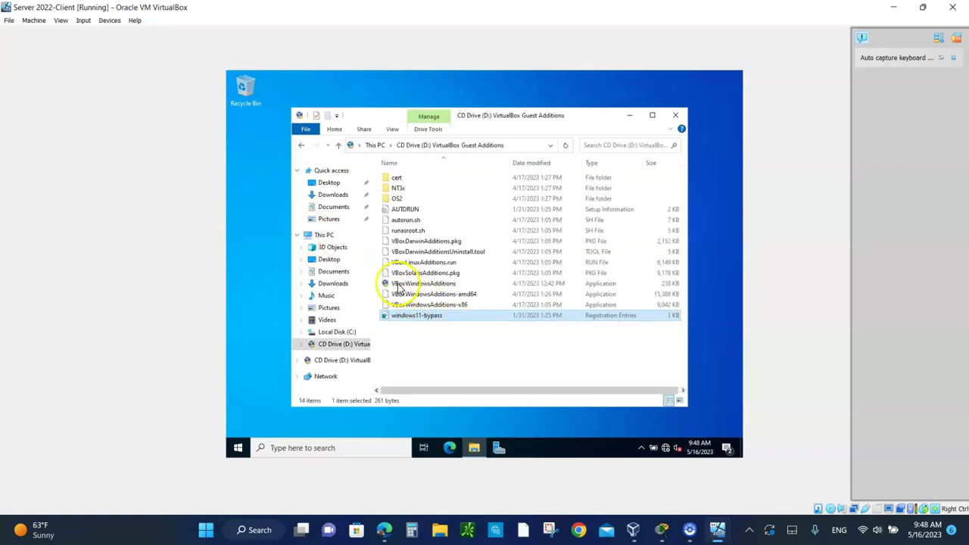
left_click(416, 284)
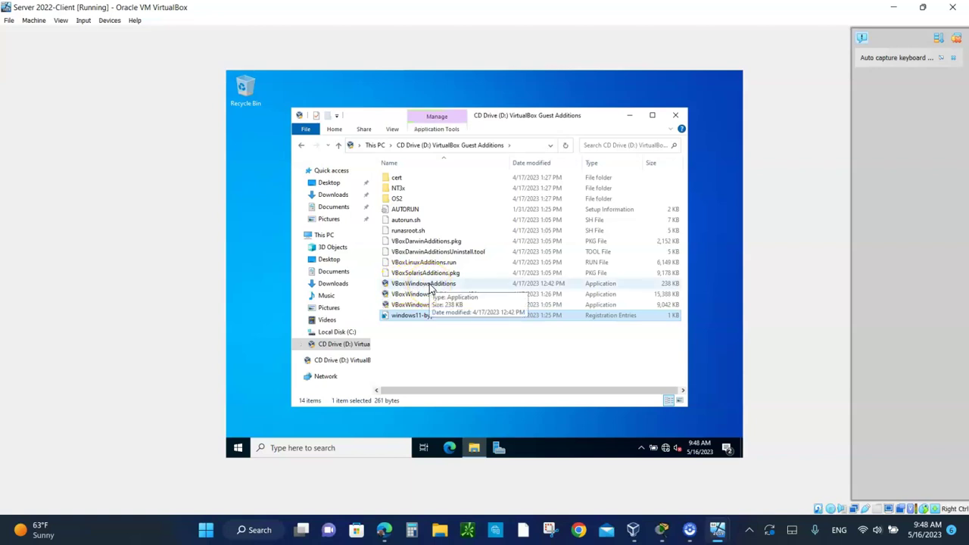
left_click(430, 287)
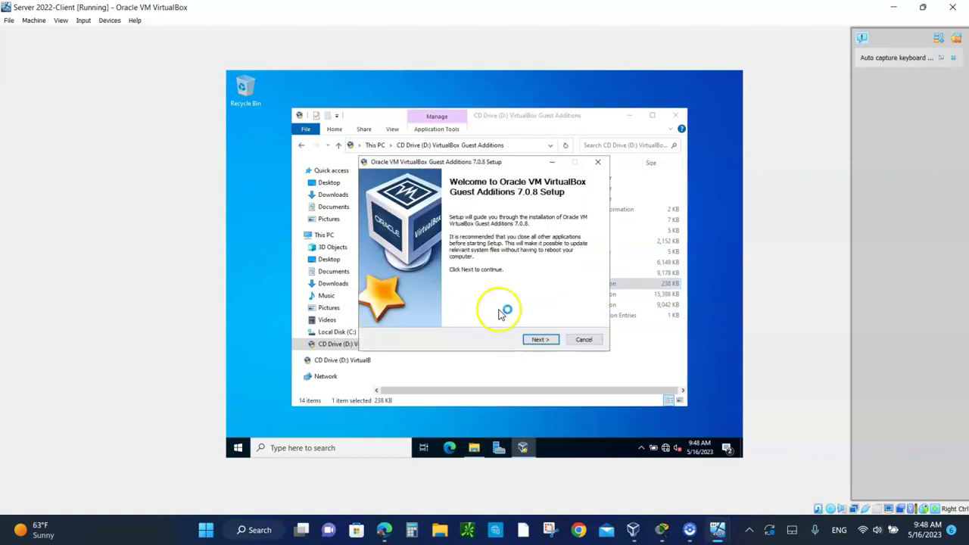
Install Guest Additions 7.0.8 with the default location and reboot the client VM
left_click(539, 340)
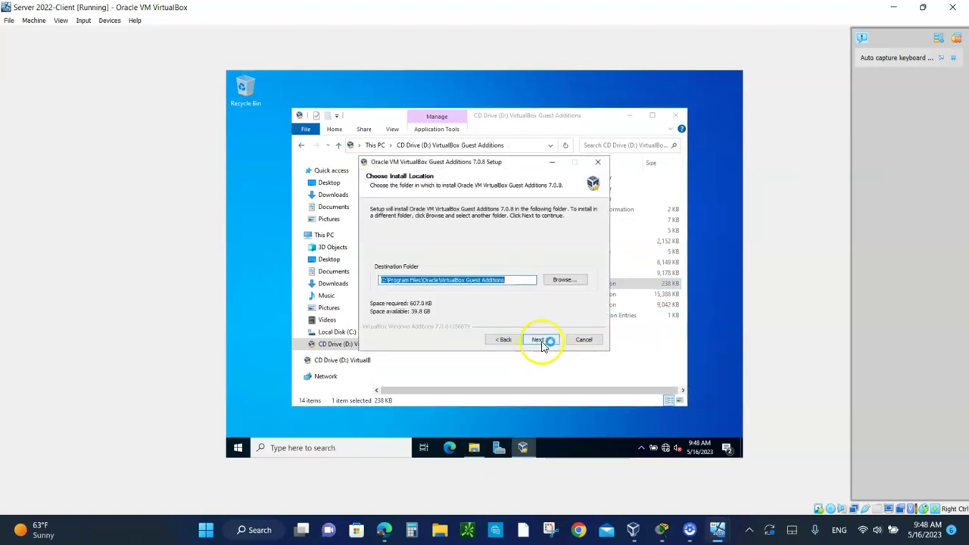
left_click(542, 340)
left_click(542, 341)
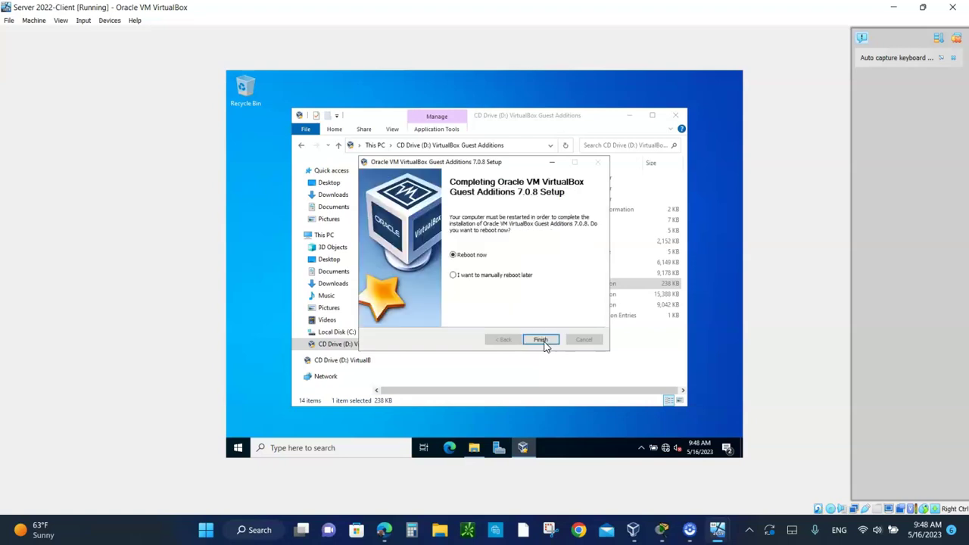
left_click(540, 340)
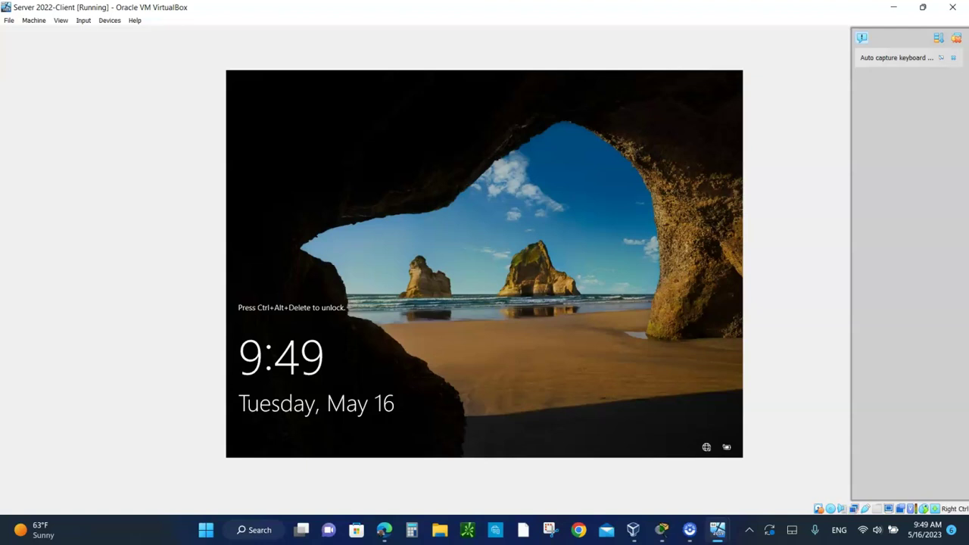
Send Ctrl-Alt-Del to the client VM and sign in with the Administrator password
left_click(83, 21)
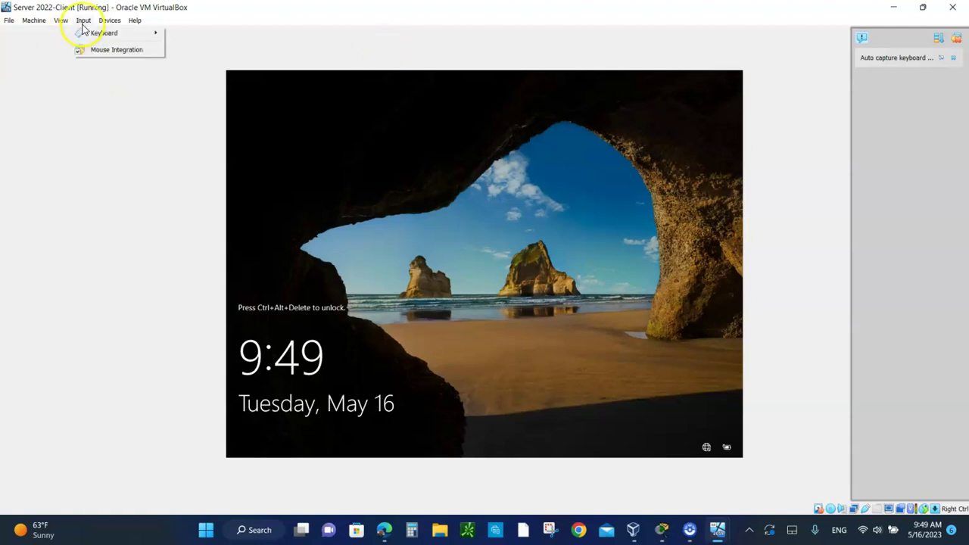
mouse_move(115, 25)
mouse_move(83, 21)
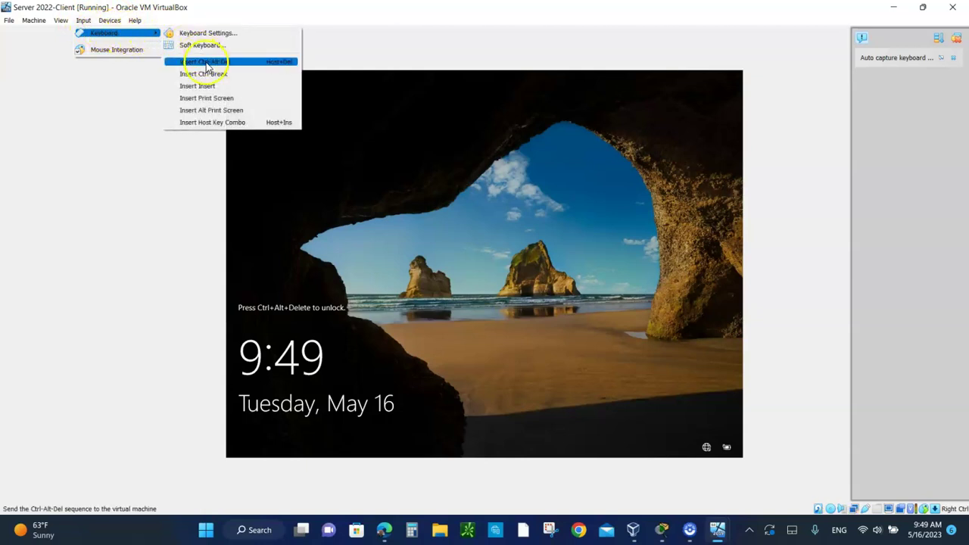
left_click(203, 61)
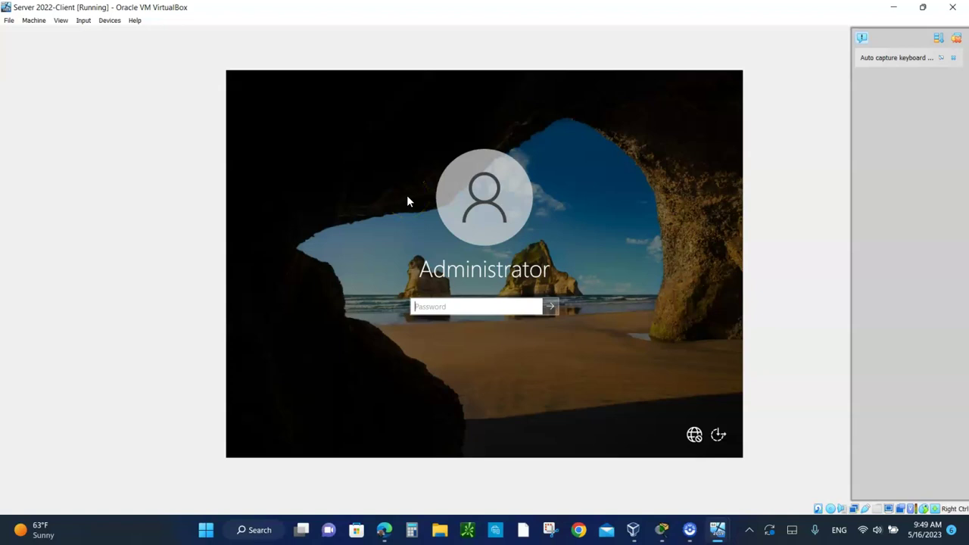
type("•••••••••••••")
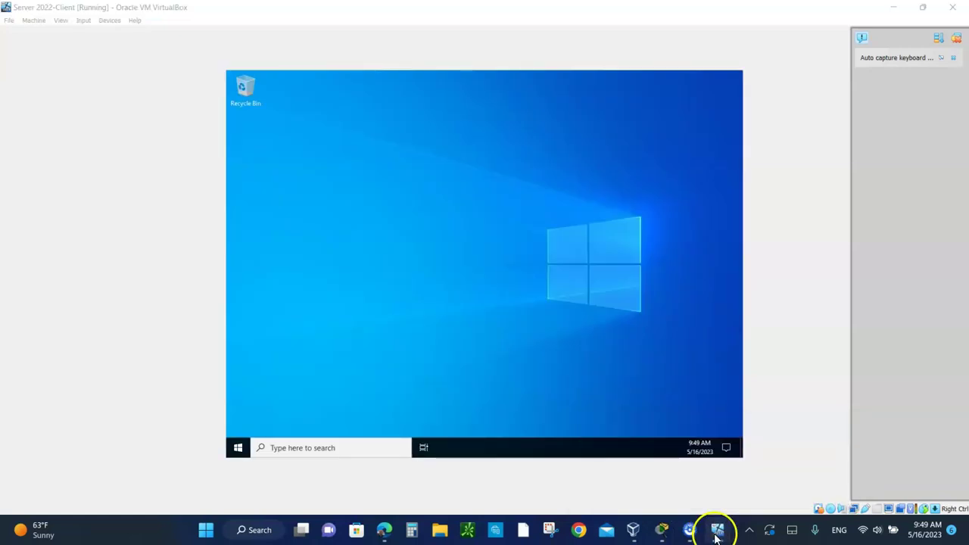
Sign in to the Domain Controller VM as XYZ\Administrator, then bring Cisco Packet Tracer forward
mouse_move(718, 528)
left_click(780, 484)
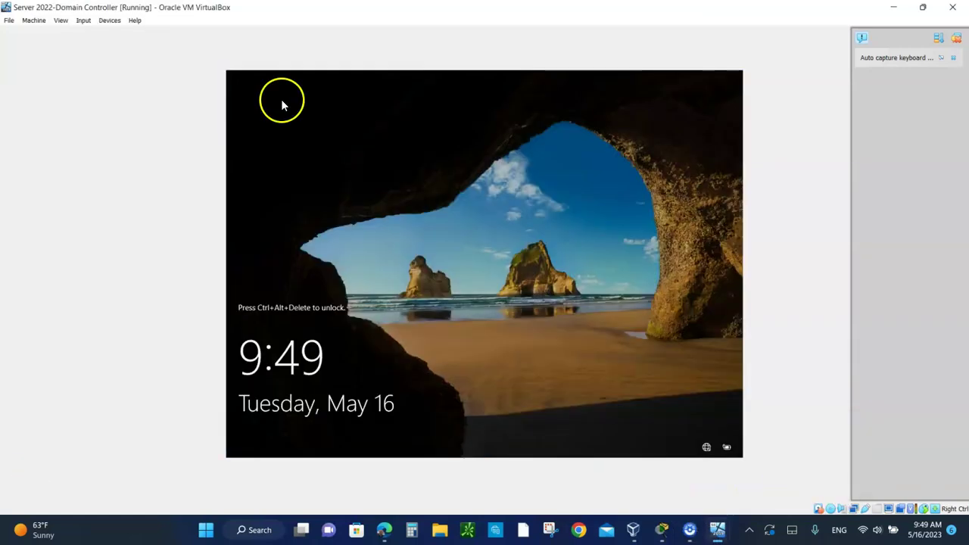
left_click(83, 21)
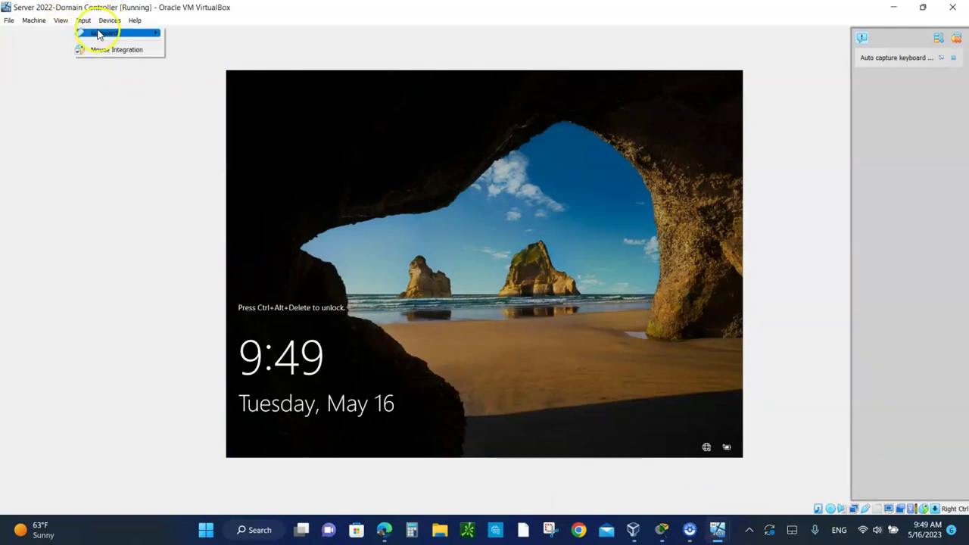
mouse_move(143, 33)
left_click(216, 66)
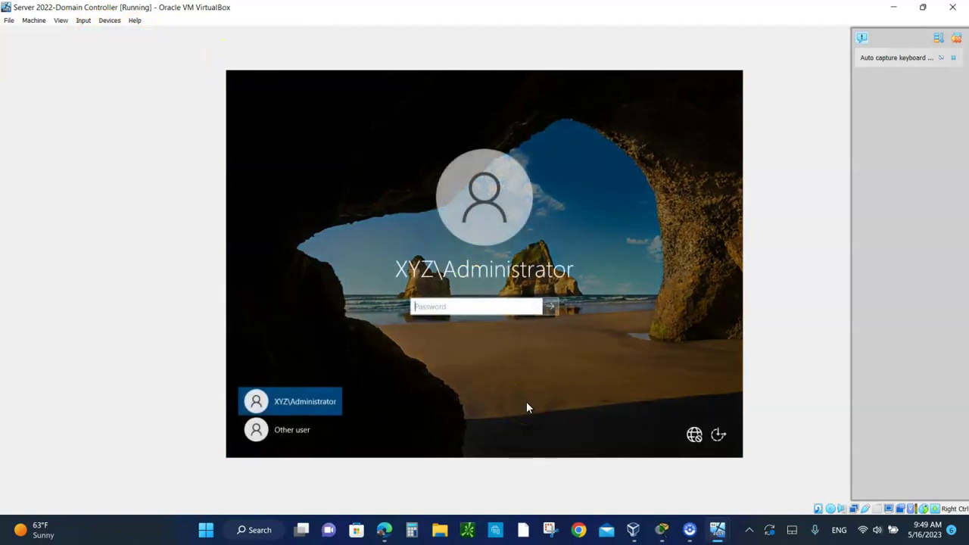
type("***************")
mouse_move(685, 522)
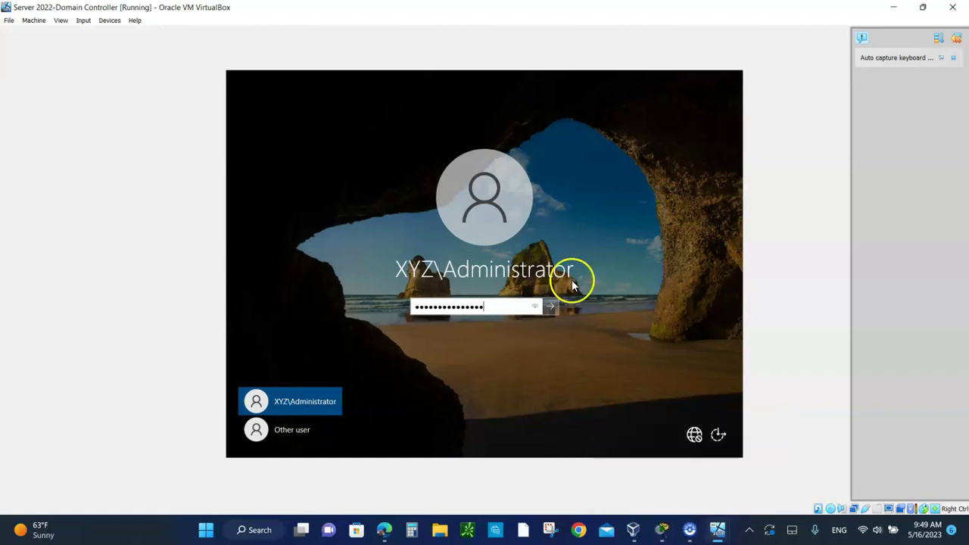
key("Return")
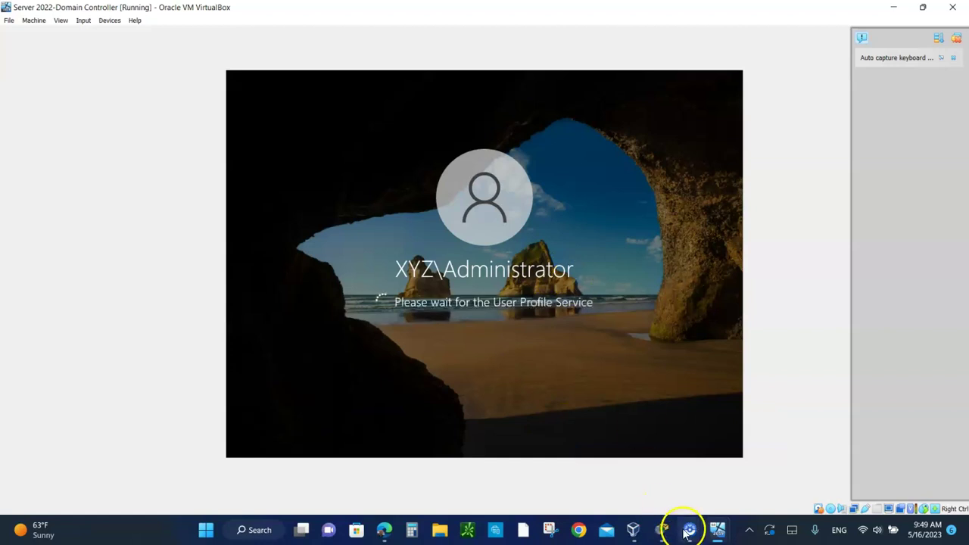
left_click(661, 529)
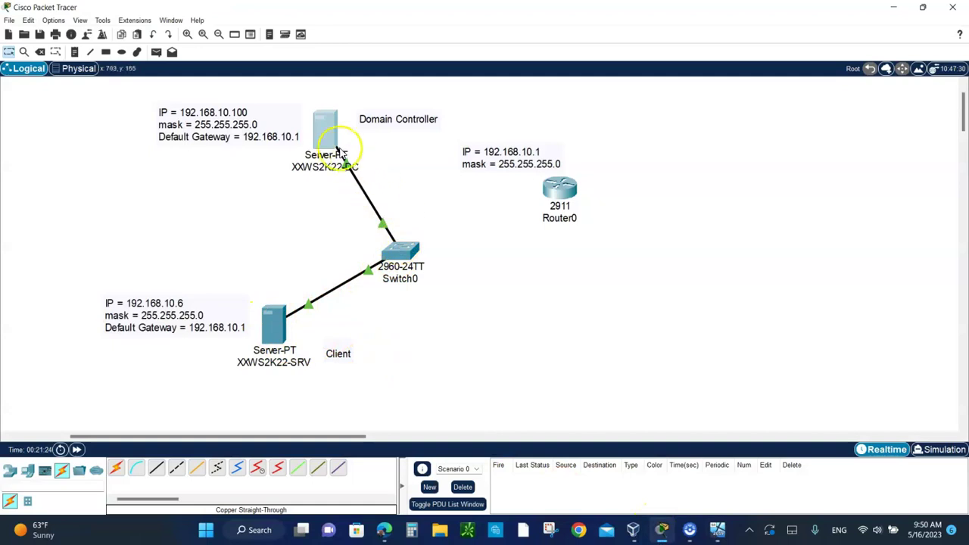
Bring the Server 2022-Domain Controller VM window back in front of Packet Tracer
mouse_move(337, 152)
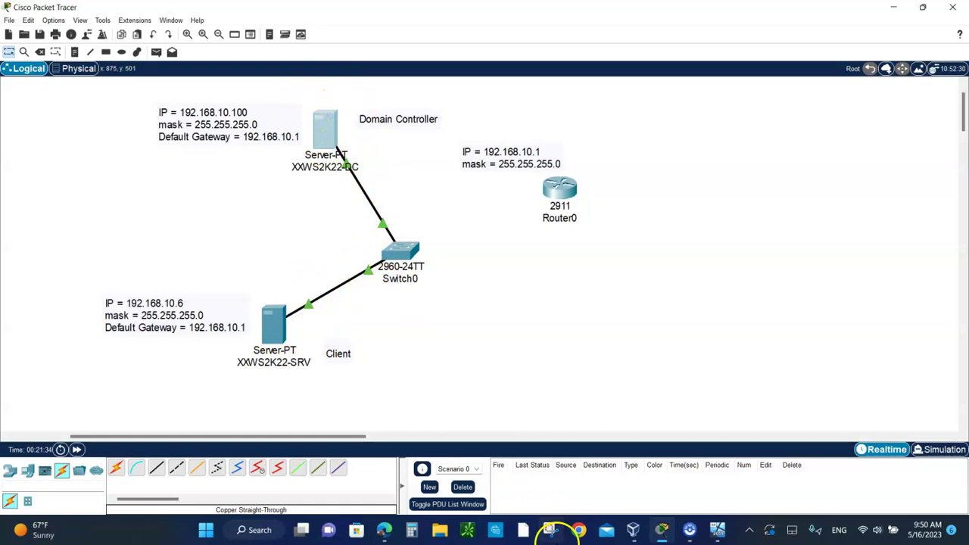
mouse_move(717, 532)
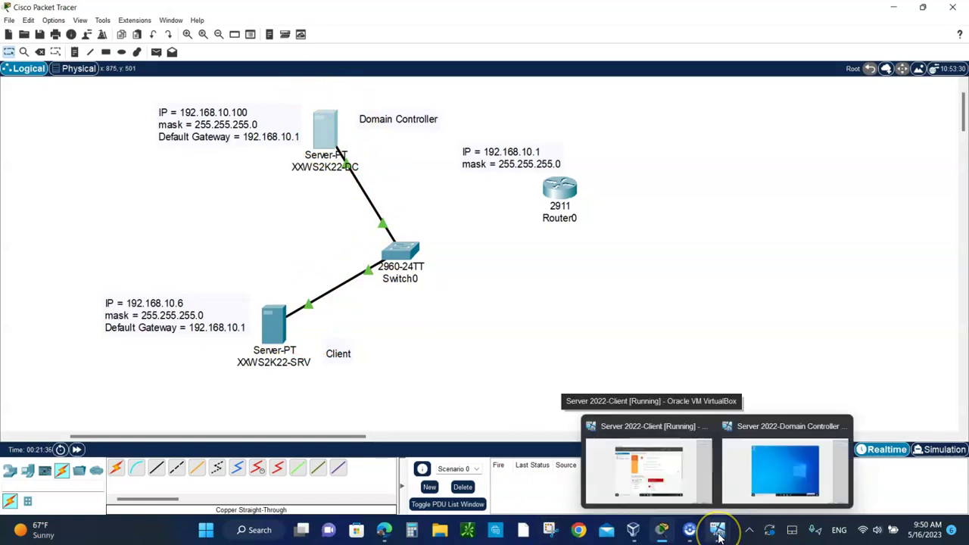
left_click(797, 485)
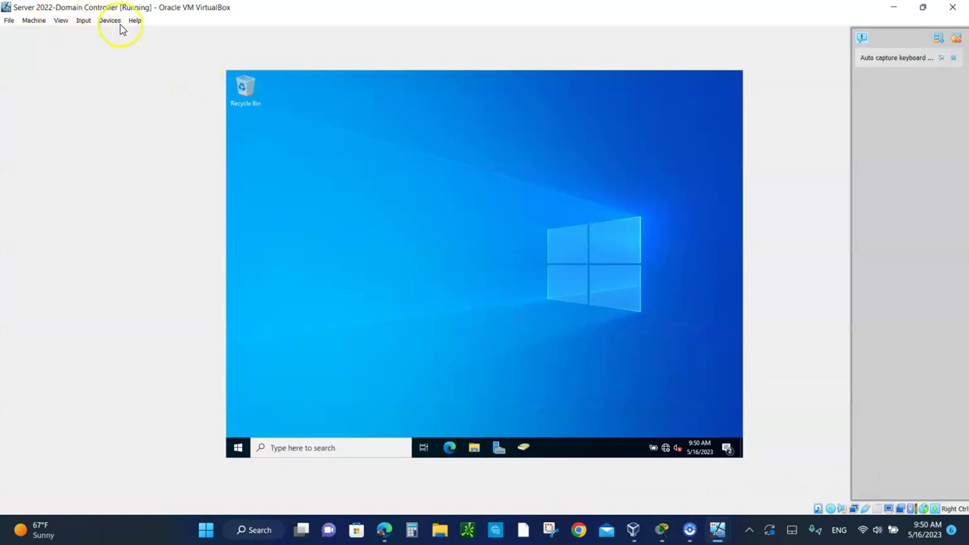
On the Client VM, tick 'Do not start Server Manager automatically at logon' in Server Manager Properties, then close Server Manager
mouse_move(717, 532)
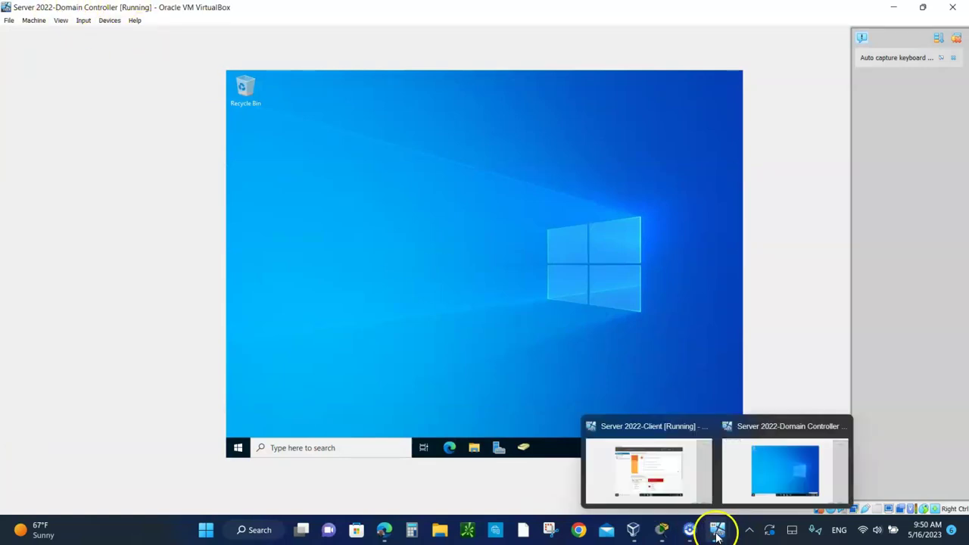
left_click(648, 469)
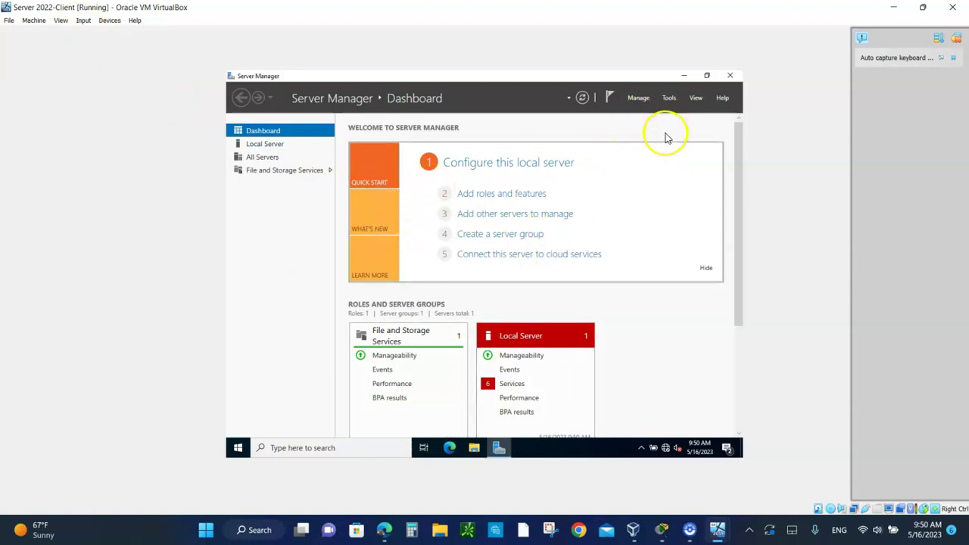
left_click(638, 98)
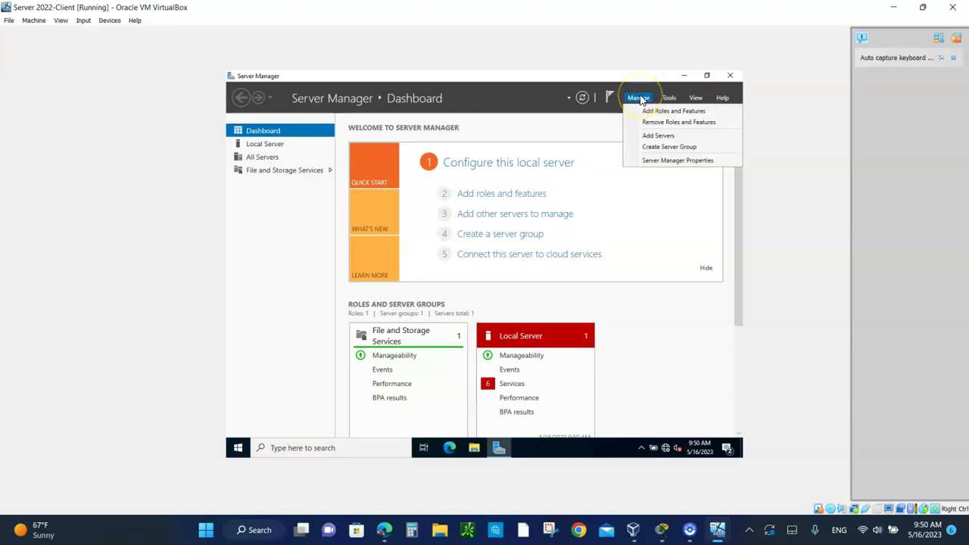
left_click(655, 160)
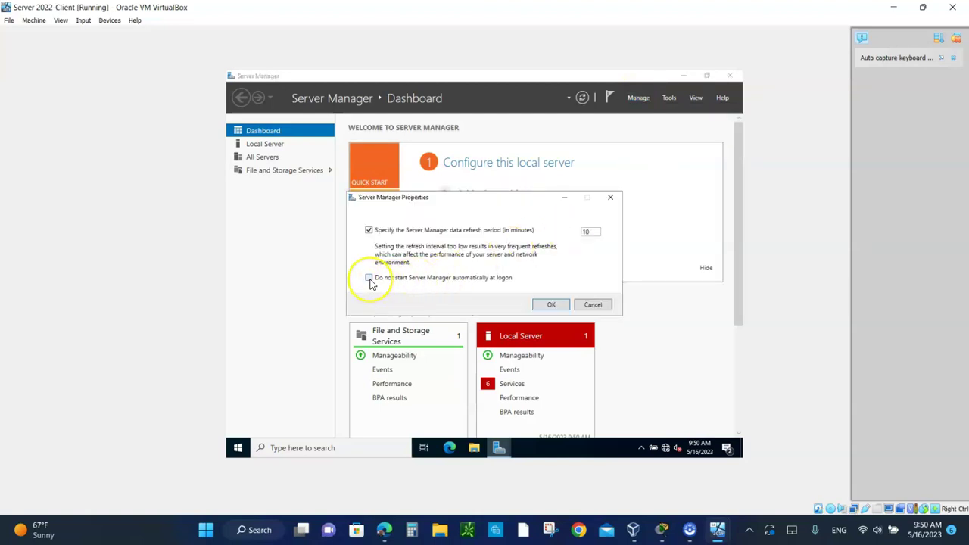
left_click(551, 305)
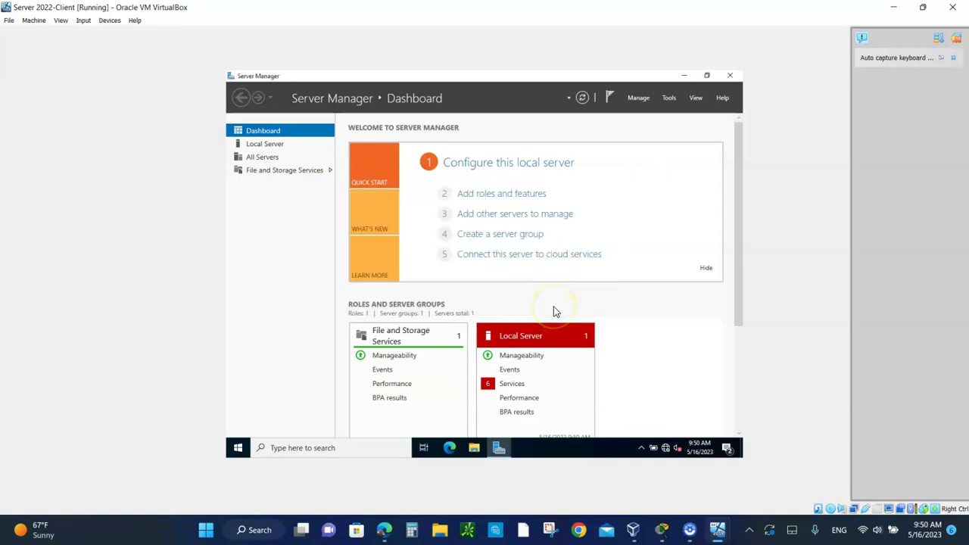
left_click(731, 76)
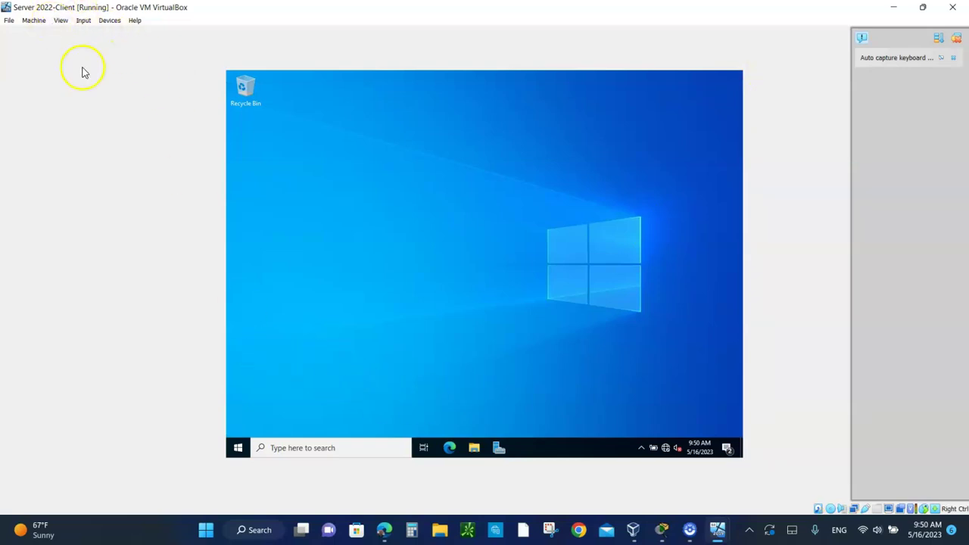
Ping 192.168.10.100 from a Command Prompt on the client VM, then bring Packet Tracer forward
left_click(289, 449)
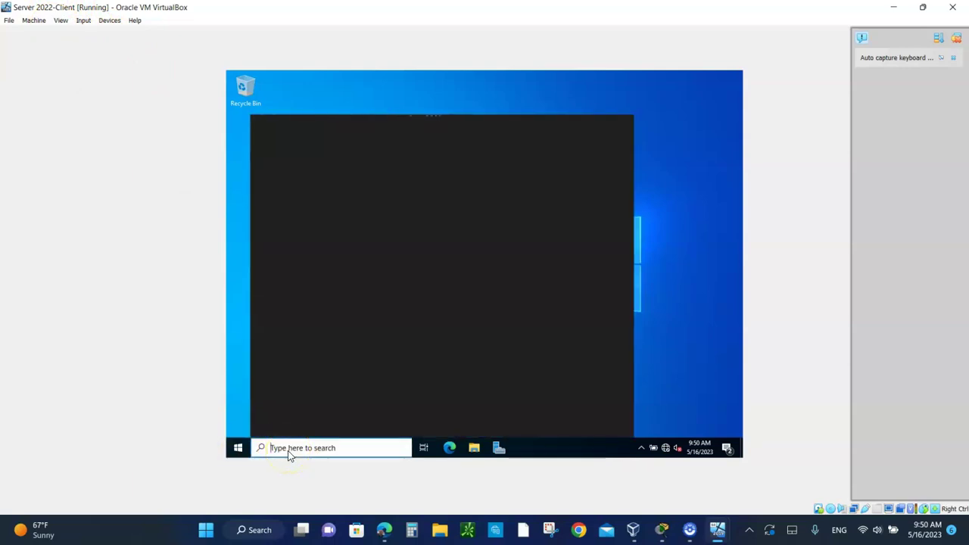
type("cmd")
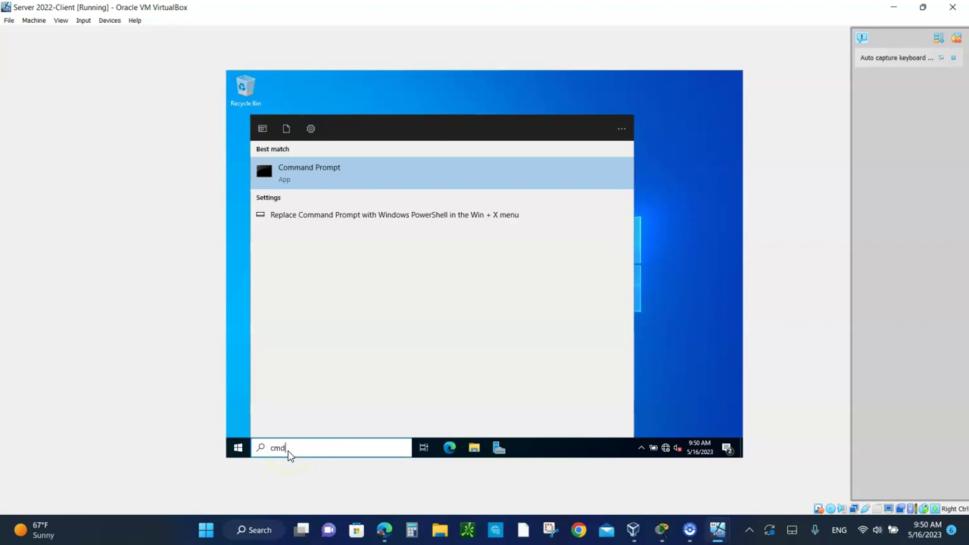
key("Return")
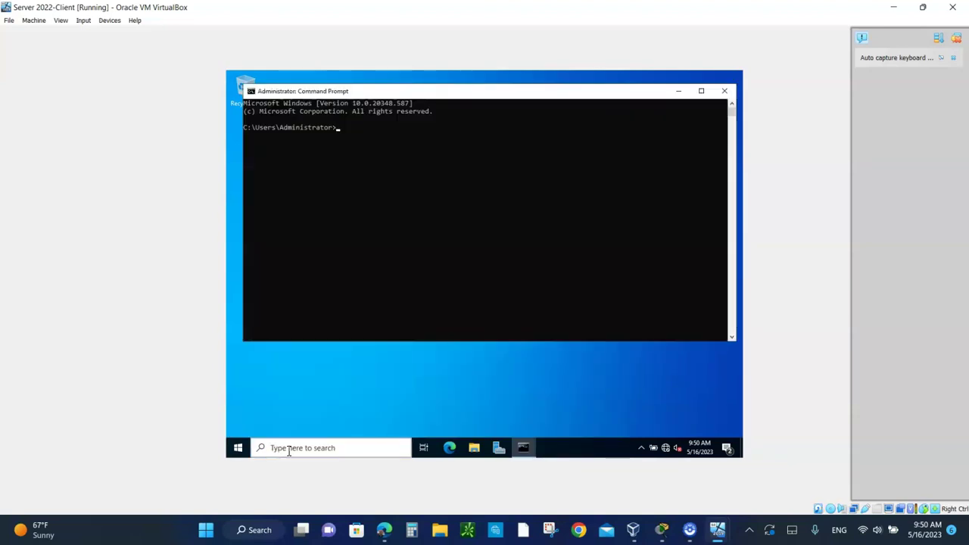
type("ping")
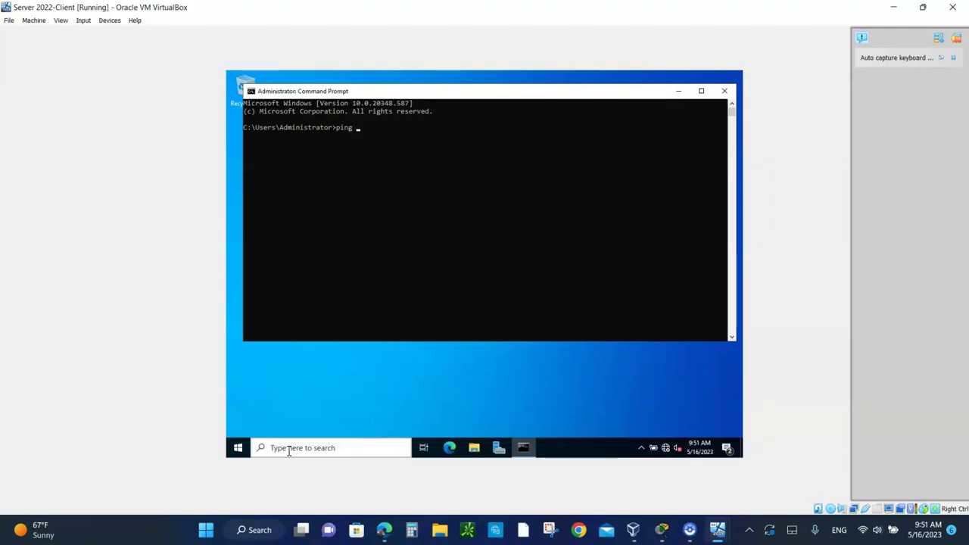
type("192.16")
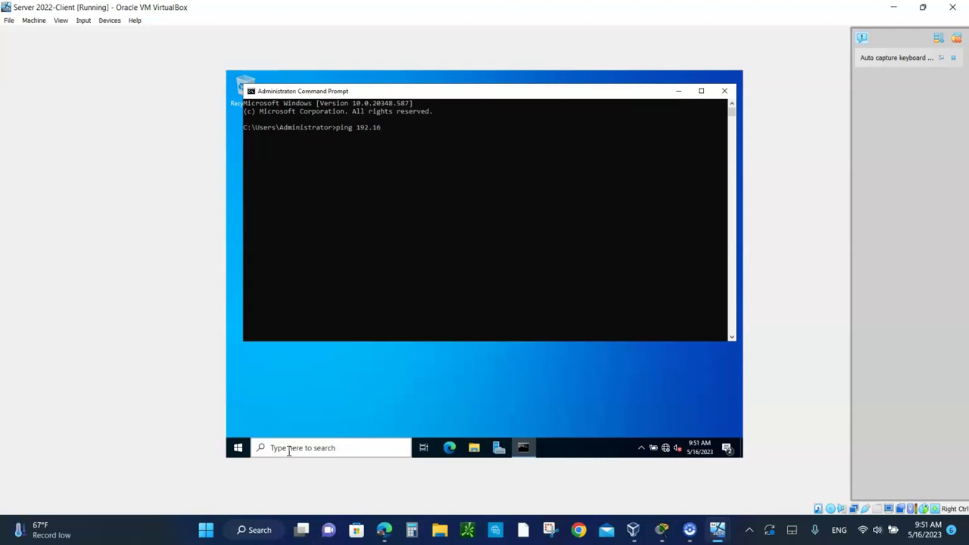
type("8.10.100")
key("Return")
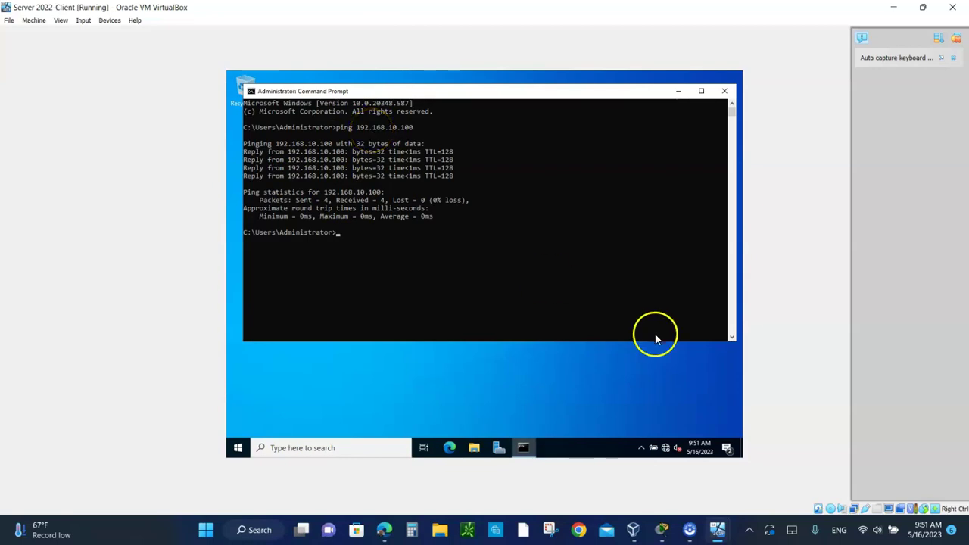
left_click(660, 528)
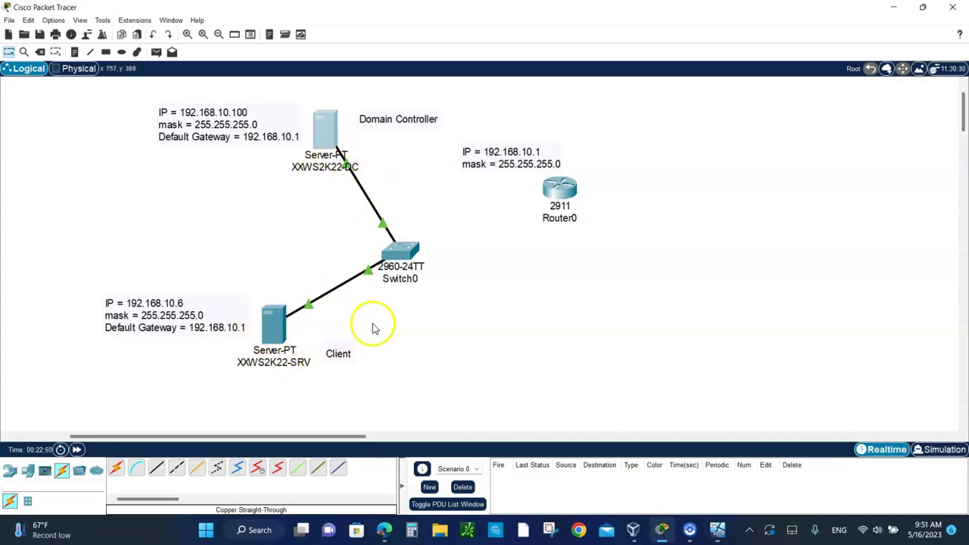
Bring the Server 2022-Client VM window back in front of Packet Tracer
mouse_move(318, 135)
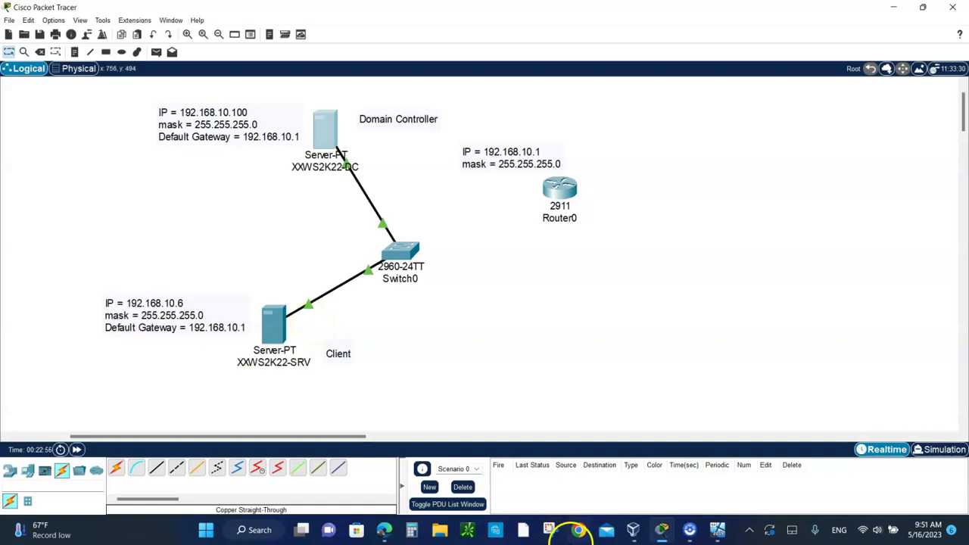
mouse_move(718, 534)
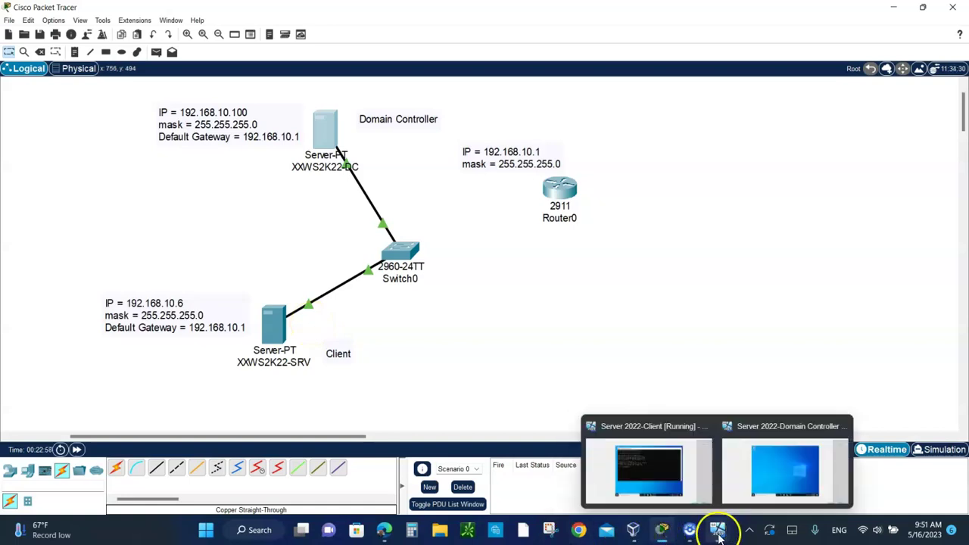
left_click(655, 475)
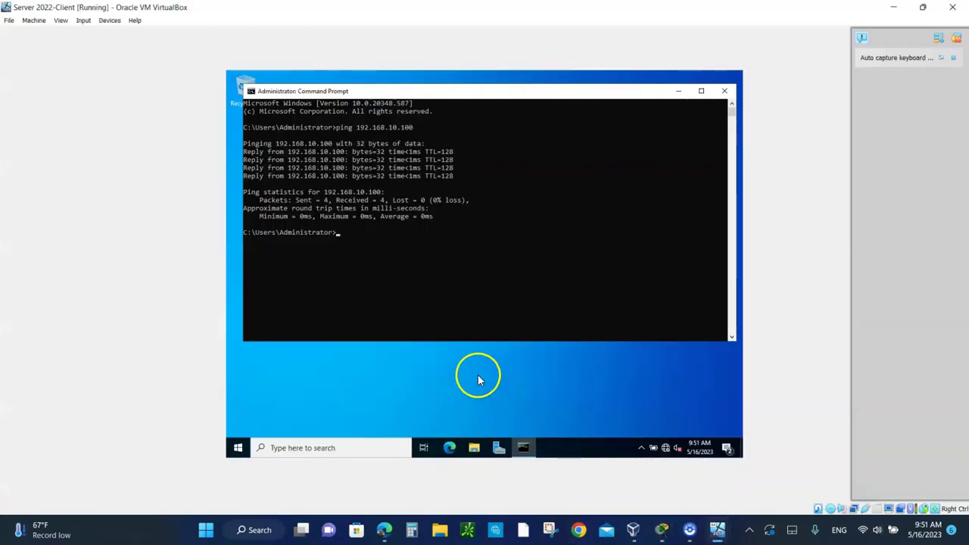
Close Command Prompt and open This PC's Properties from File Explorer
left_click(725, 92)
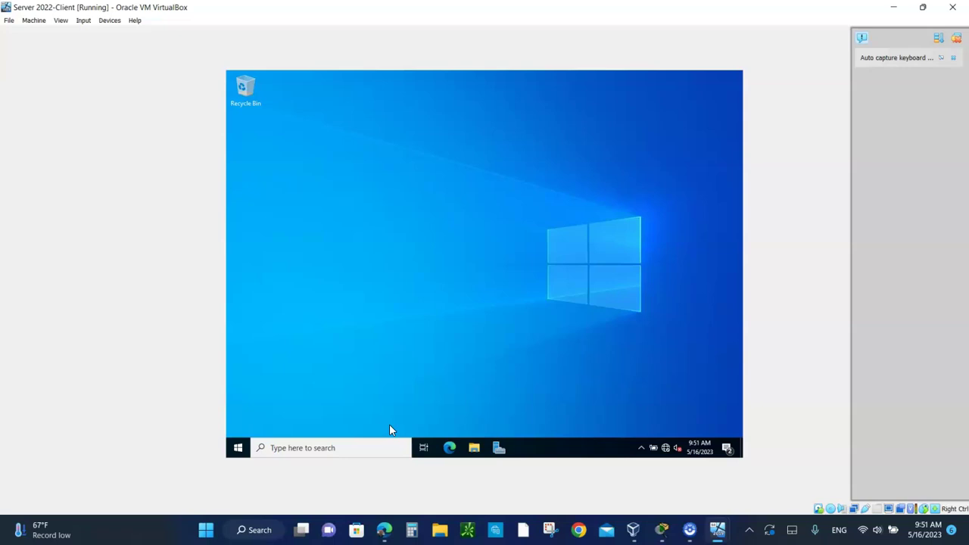
right_click(238, 447)
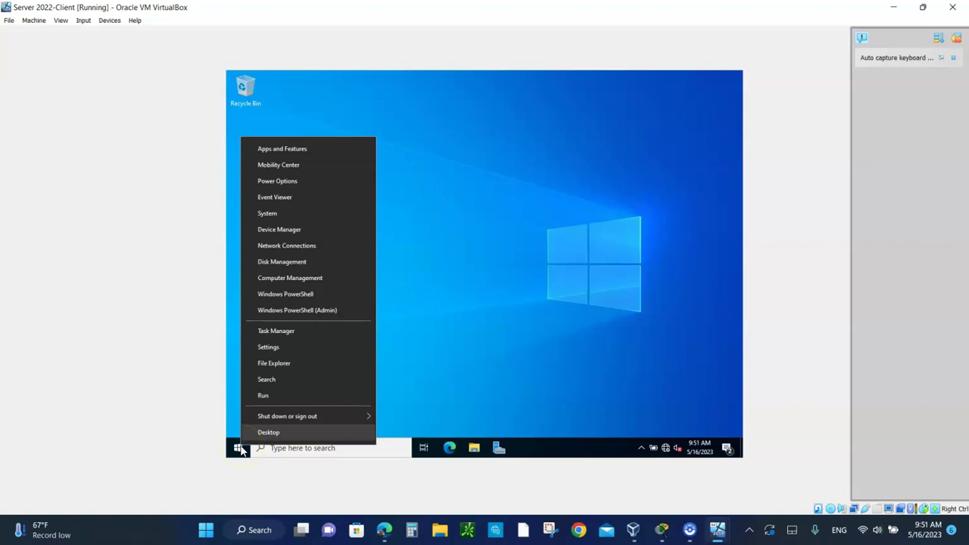
left_click(270, 364)
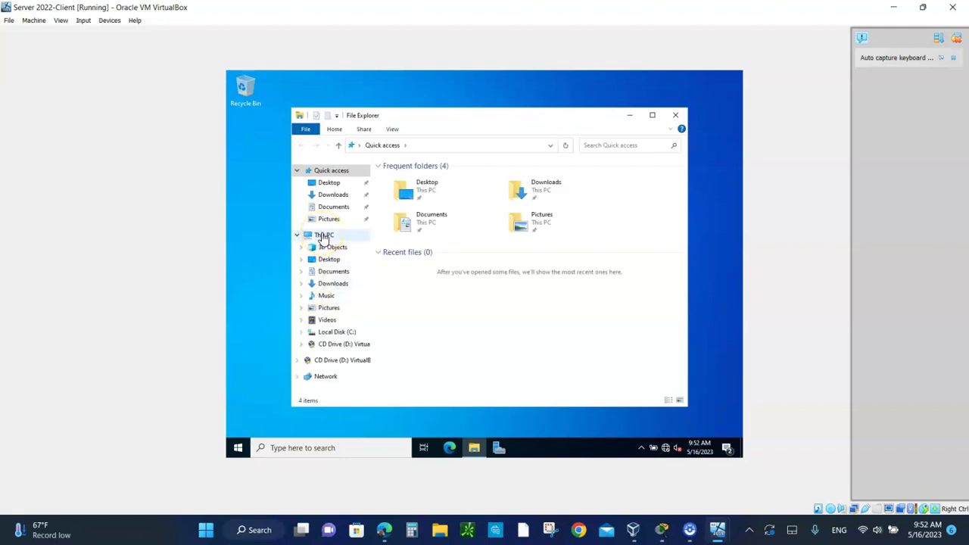
right_click(322, 236)
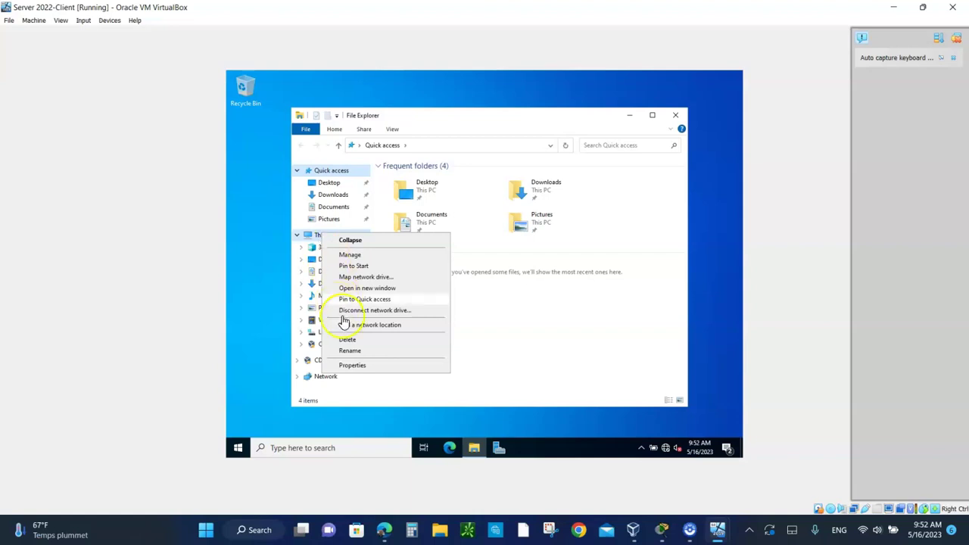
left_click(352, 366)
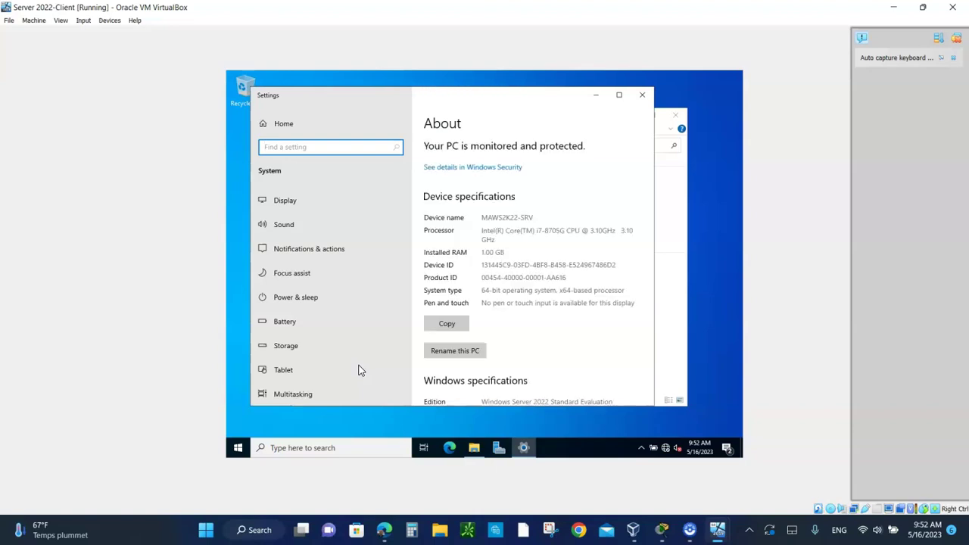
Browse the Settings pages and return to About to check device name MAWS2K22-SRV
scroll(537, 318, "down", 5)
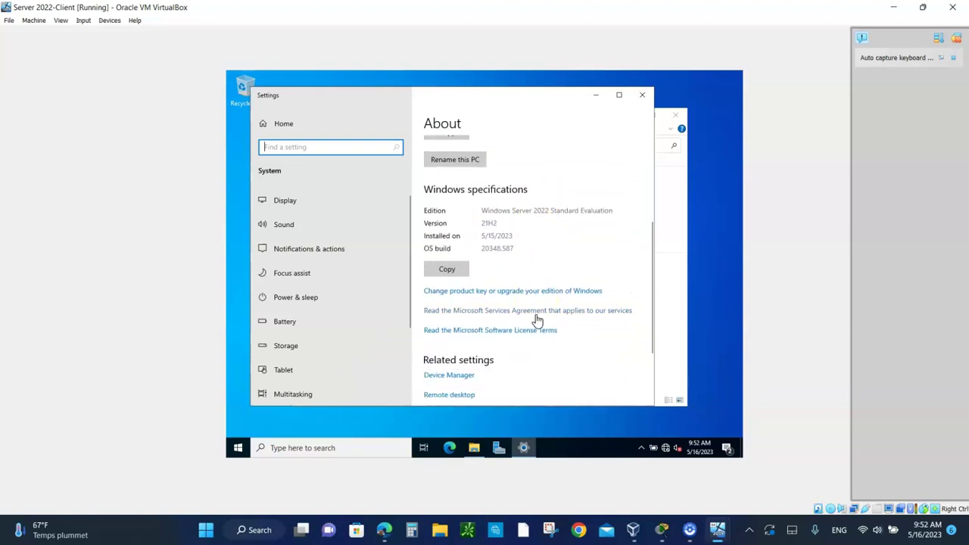
scroll(536, 320, "down", 3)
left_click(296, 200)
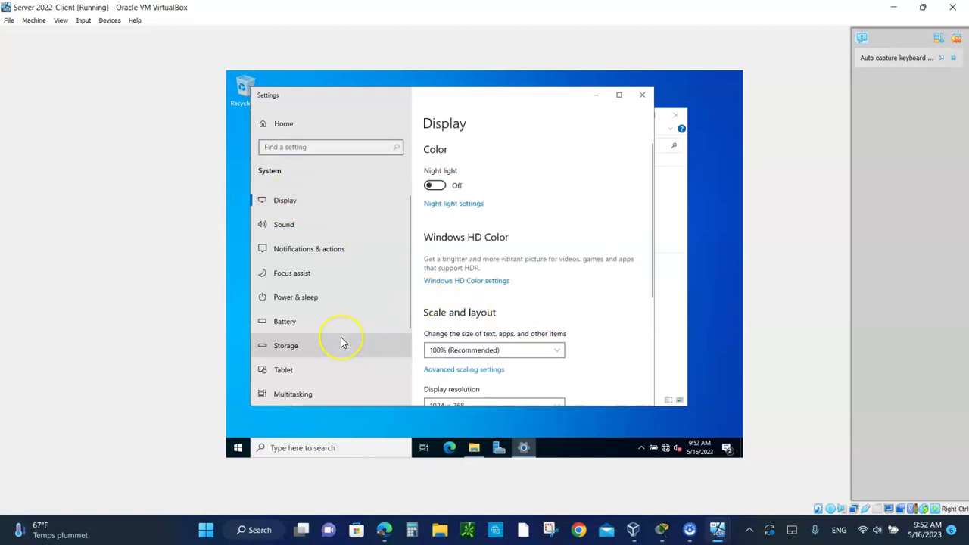
scroll(340, 340, "down", 3)
scroll(341, 342, "down", 1)
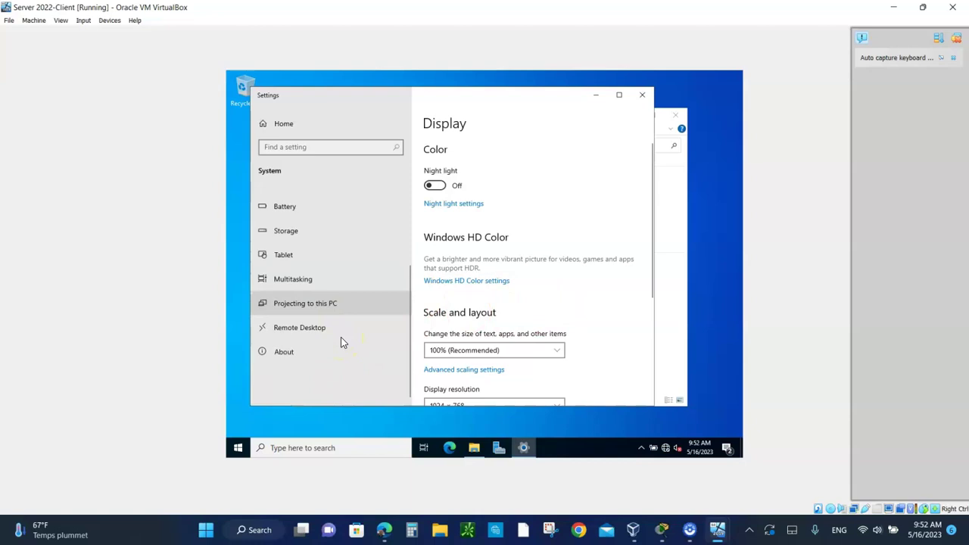
left_click(284, 354)
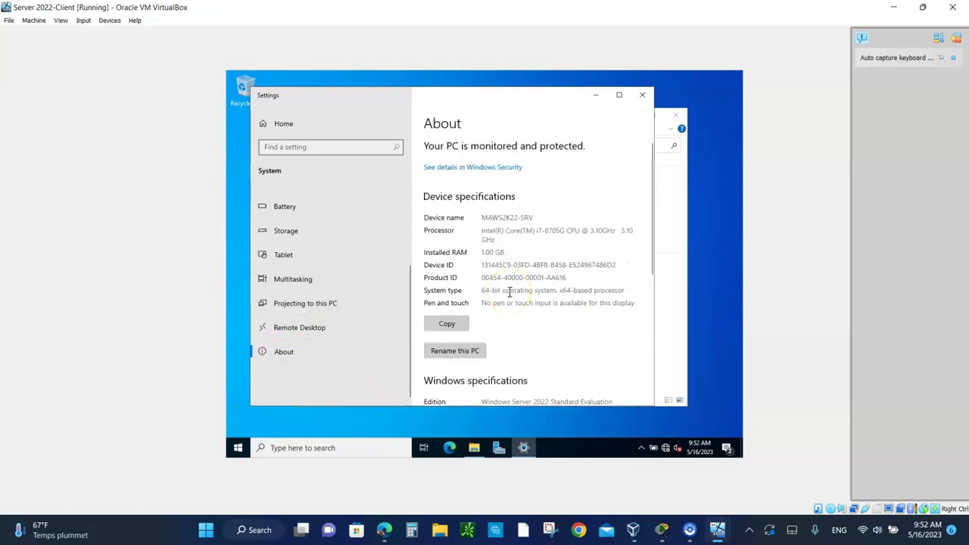
scroll(510, 292, "down", 5)
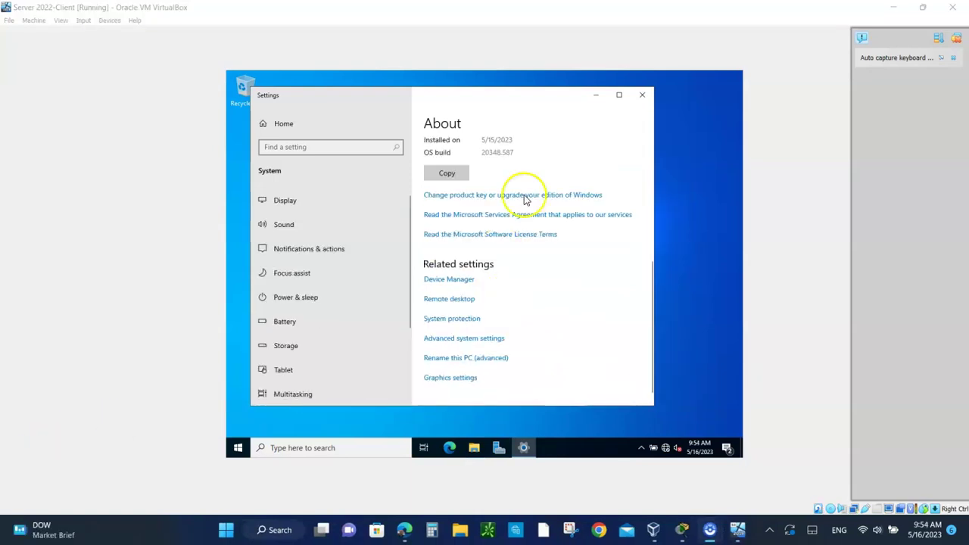
scroll(512, 275, "up", 5)
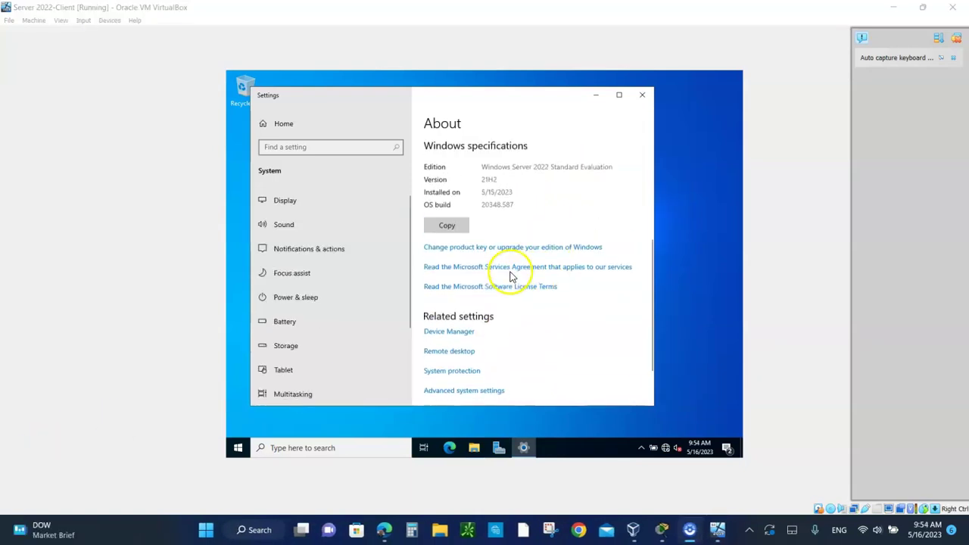
scroll(511, 272, "up", 1)
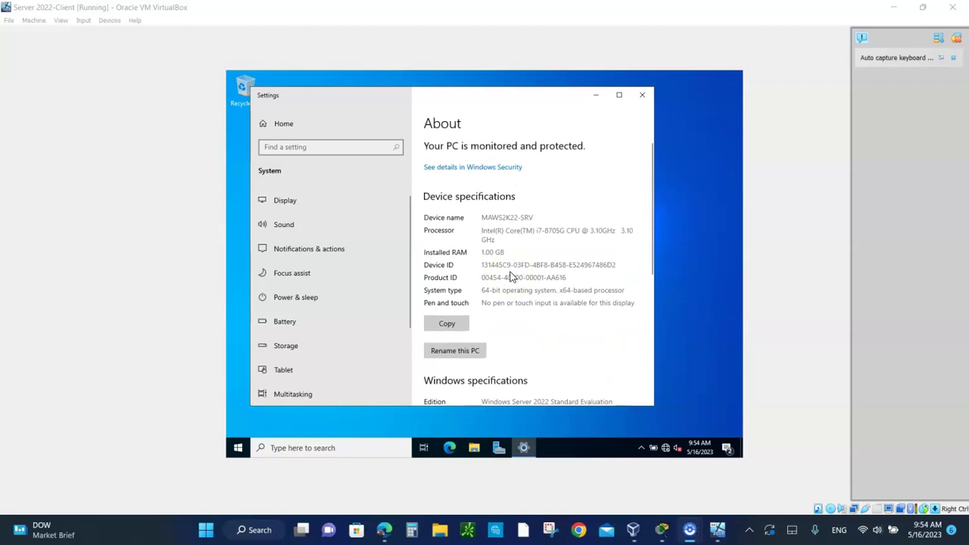
scroll(519, 296, "down", 6)
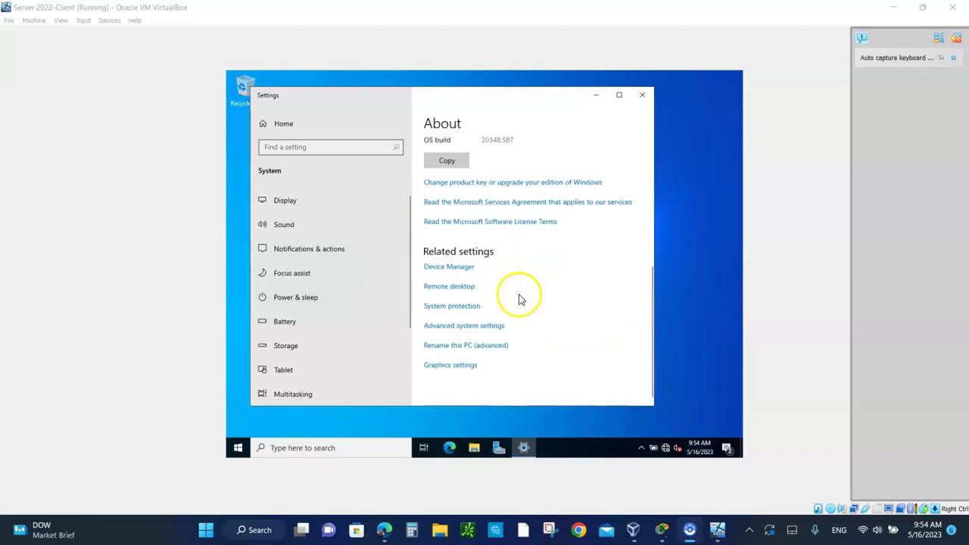
Close Settings and reopen This PC's About page, scrolled down to Related settings
left_click(642, 96)
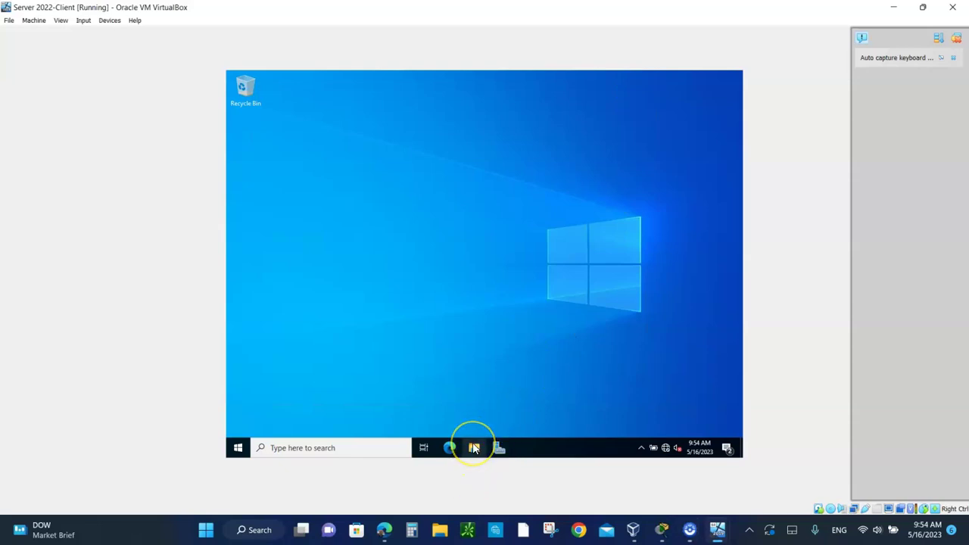
left_click(475, 448)
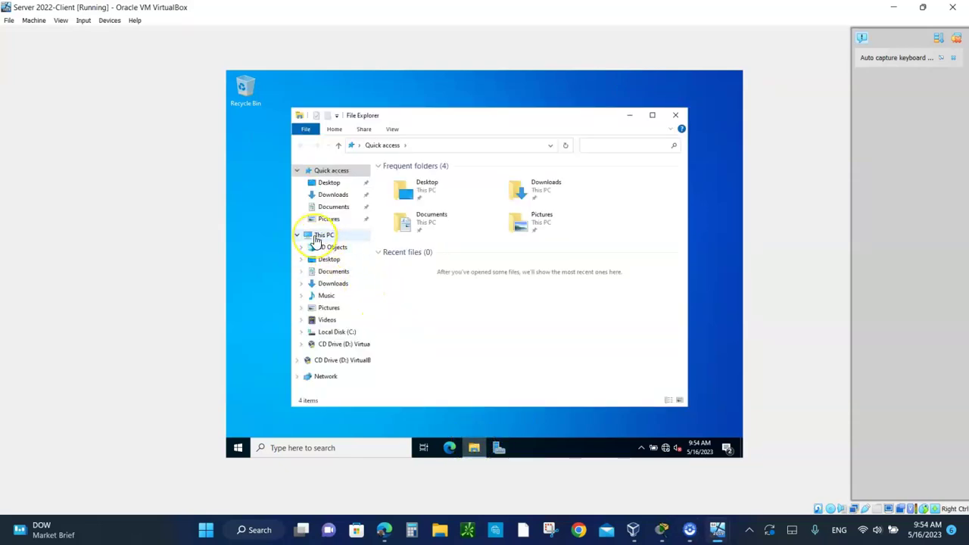
right_click(317, 239)
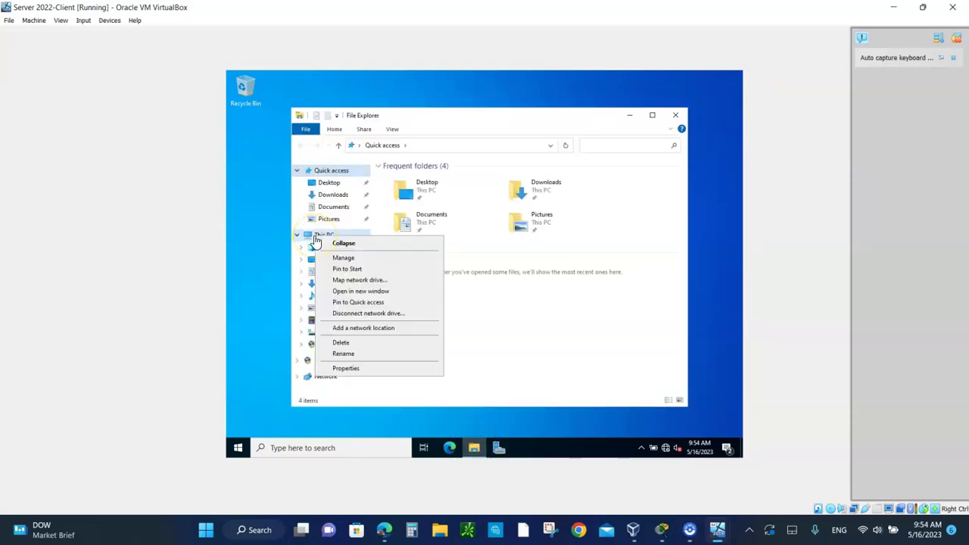
left_click(346, 368)
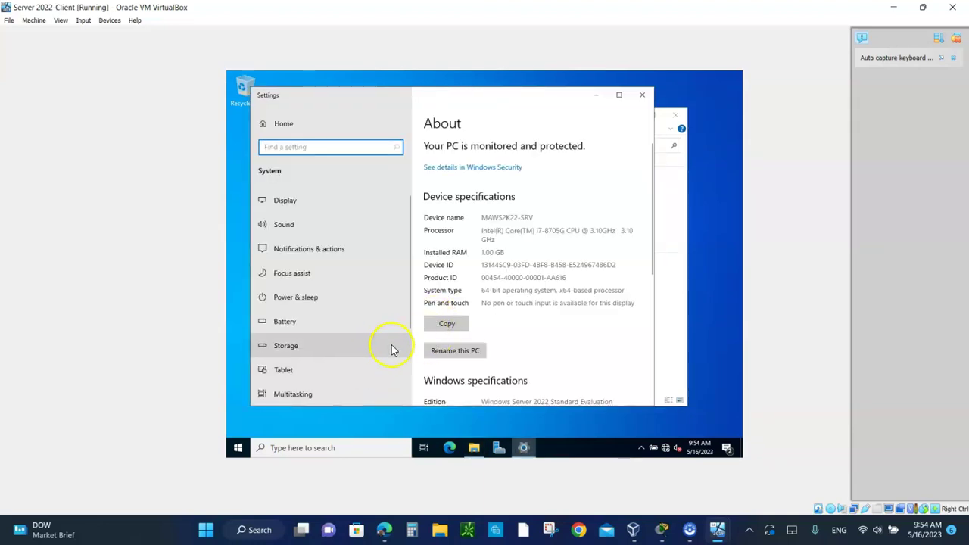
scroll(504, 320, "down", 5)
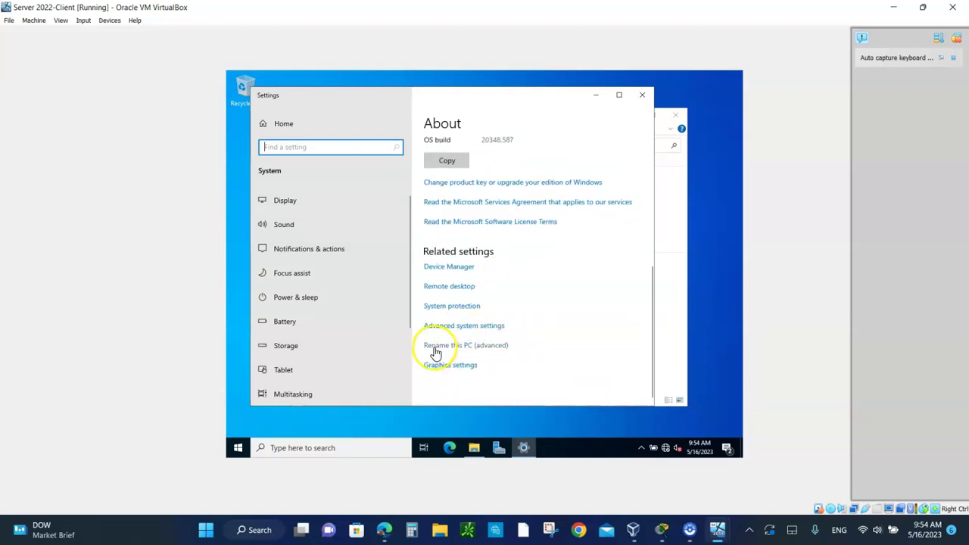
Rename the computer to al and make it a member of domain xyz.local
left_click(473, 347)
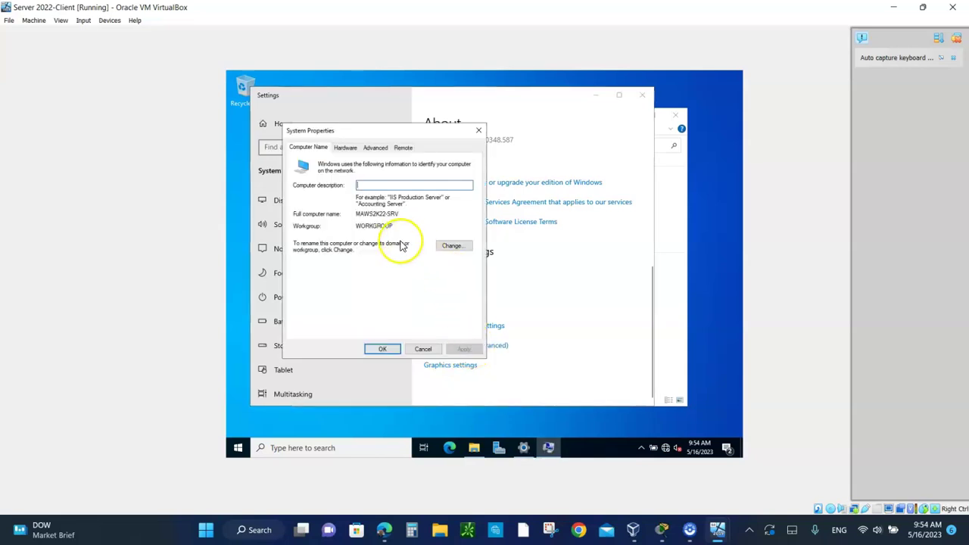
left_click(452, 246)
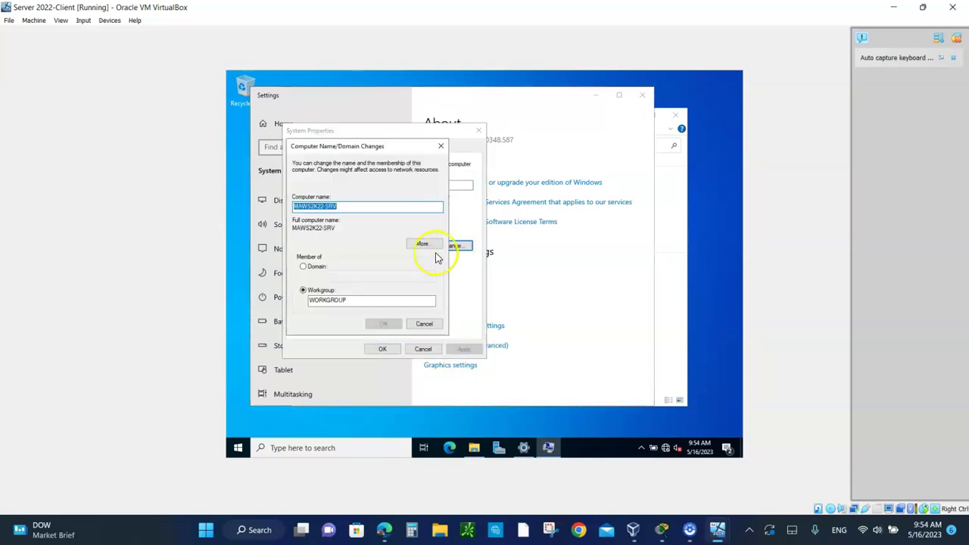
left_click(303, 268)
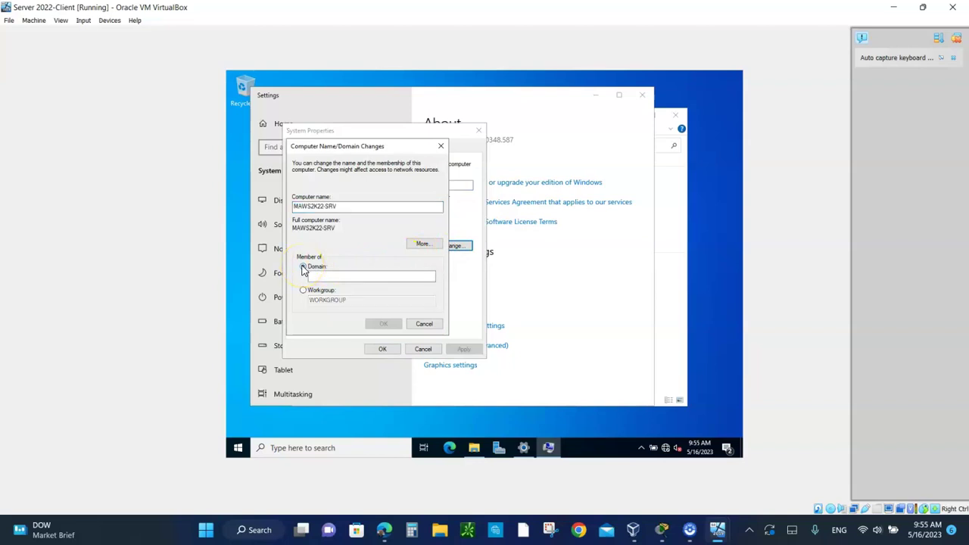
left_click(308, 271)
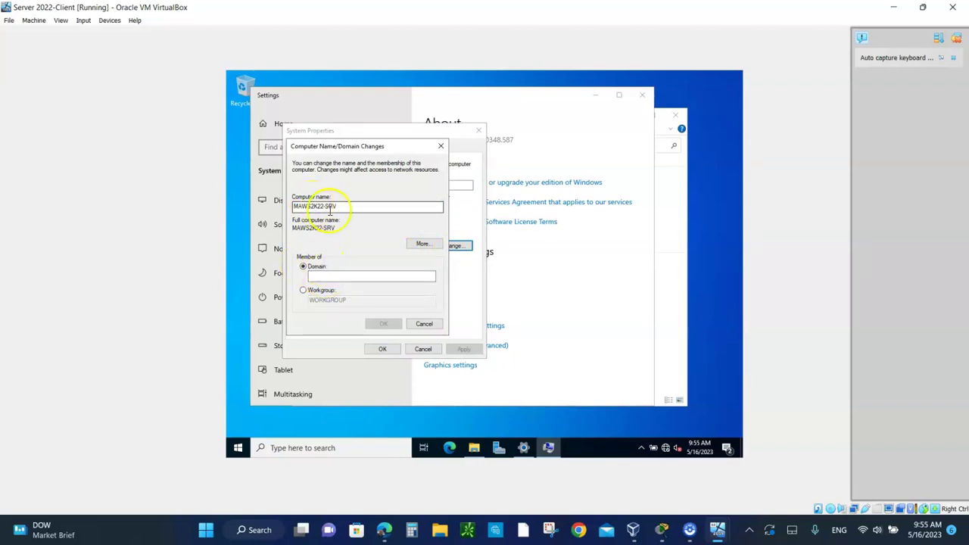
left_click(317, 279)
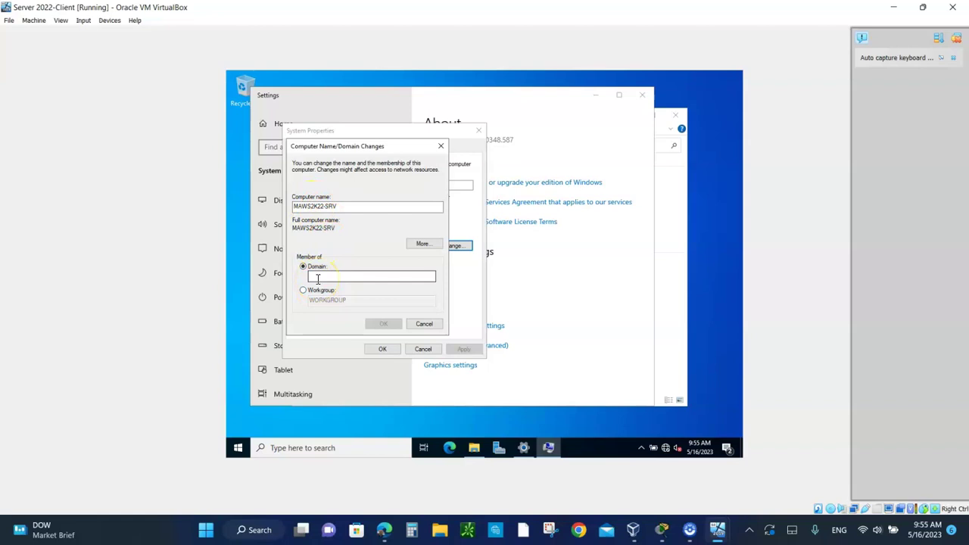
key("shift+Tab")
key("shift+Tab")
key("shift+Tab")
type("a")
left_click(325, 276)
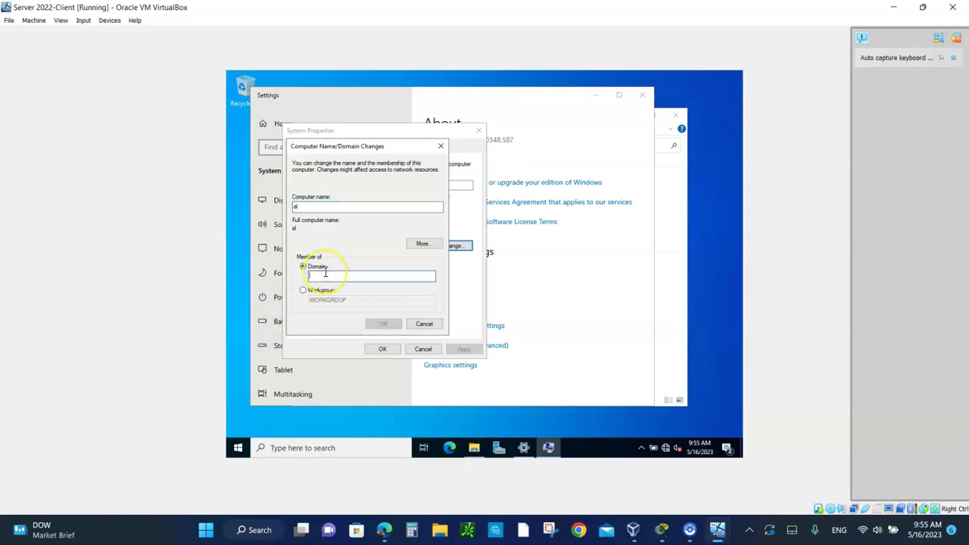
type("a")
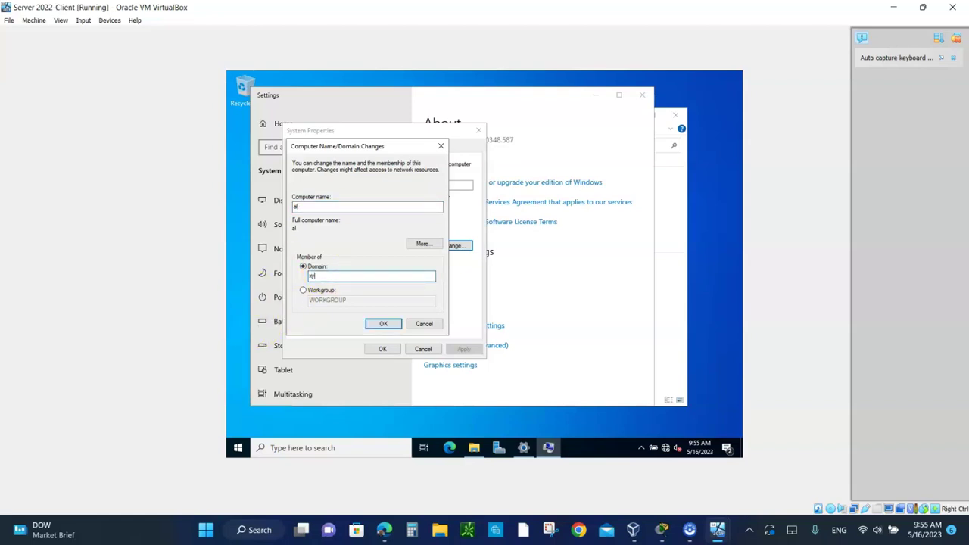
type("yz.local")
left_click(383, 325)
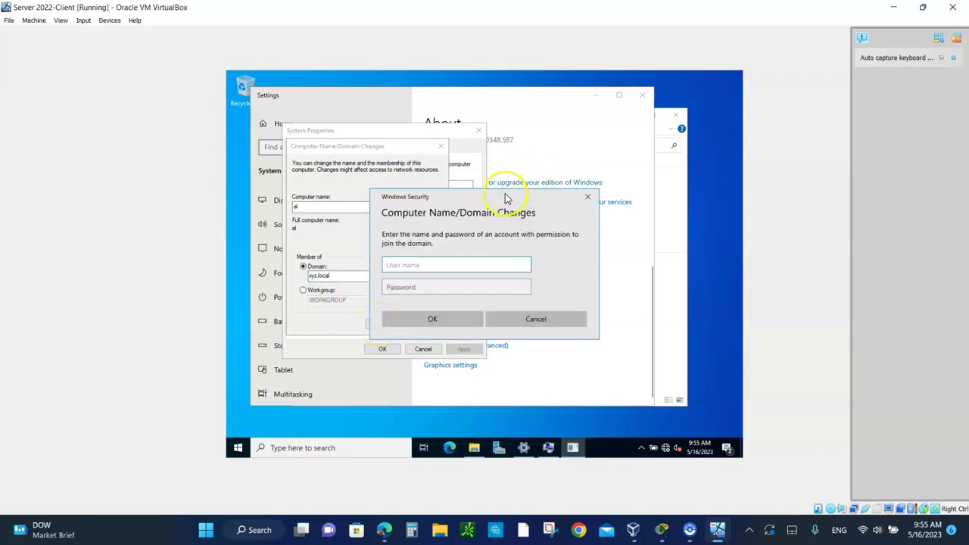
Authorize the domain join with the domain administrator account and password, then minimize Settings
left_click_drag(408, 163, 420, 142)
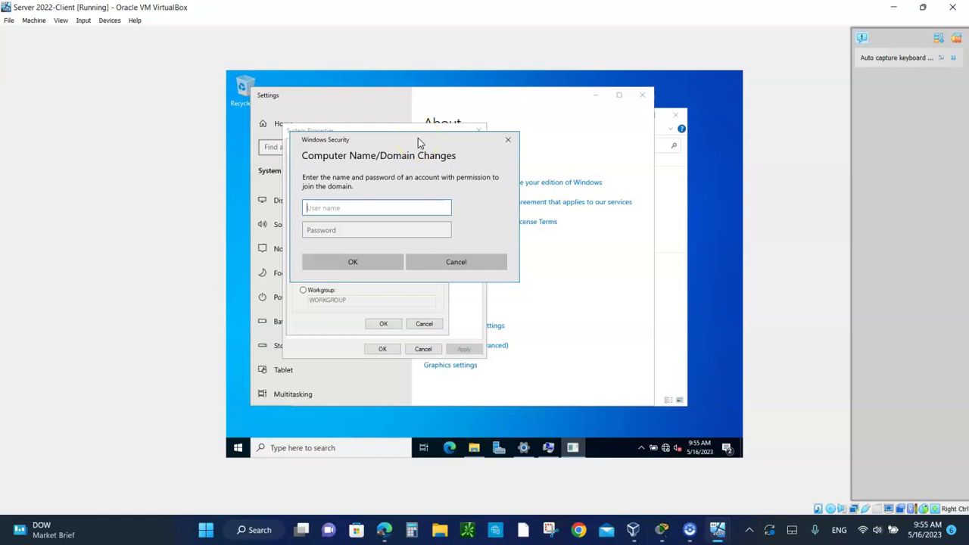
type("administrator")
left_click(330, 232)
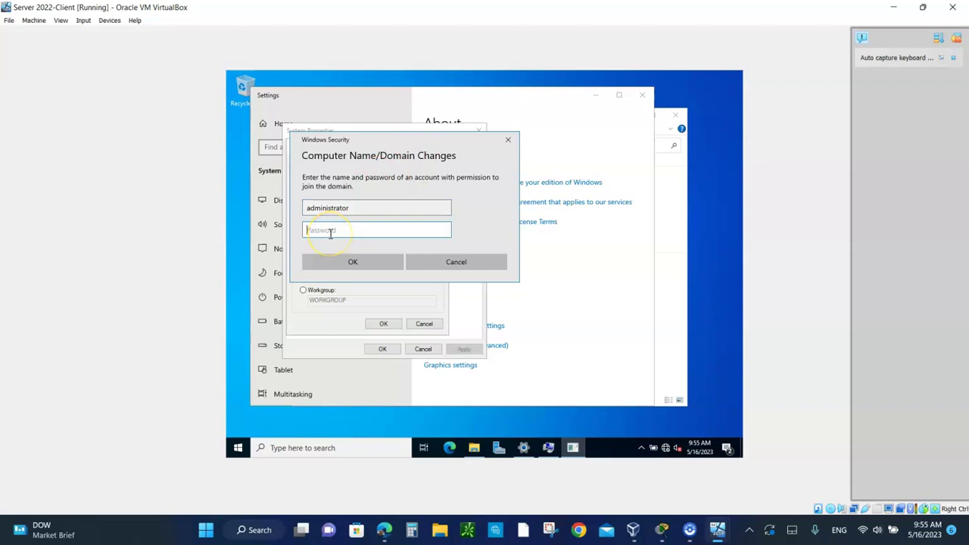
type("•••••••••••••••")
left_click(350, 261)
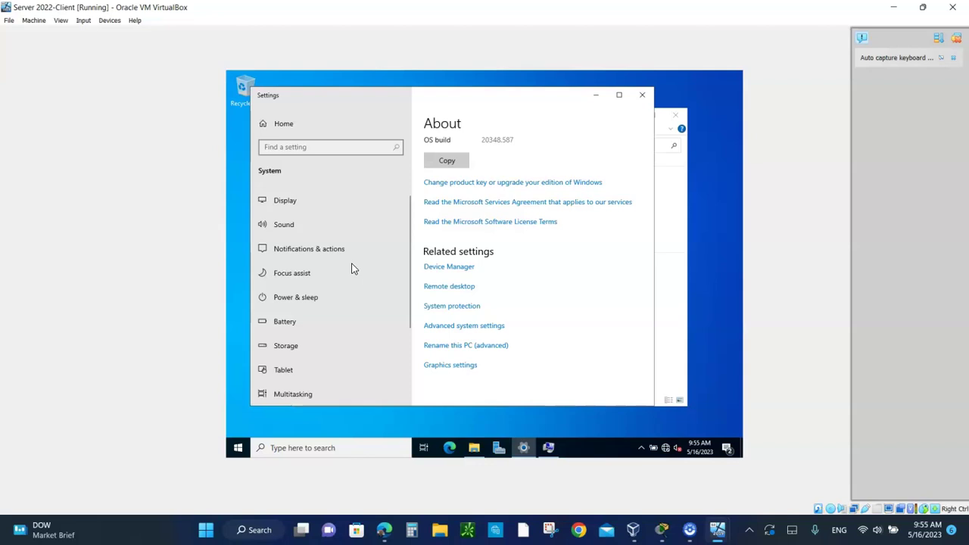
left_click(597, 97)
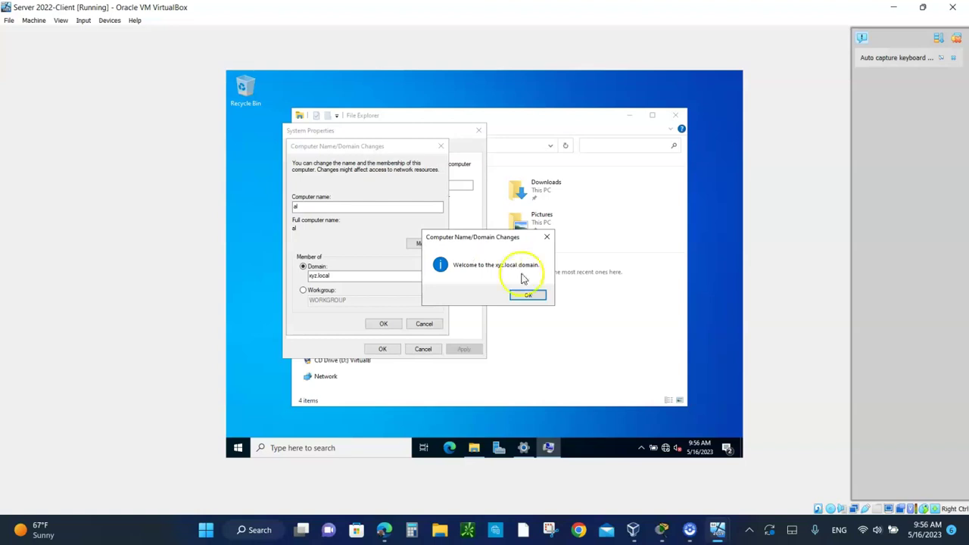
Dismiss the welcome, DNS error and restart notices, choose Restart Later, and close File Explorer
left_click(529, 296)
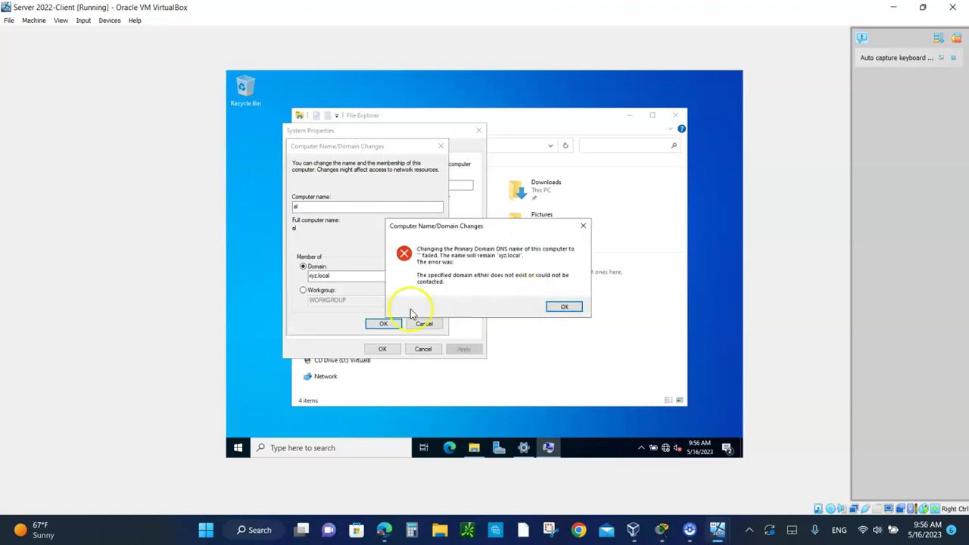
left_click(558, 306)
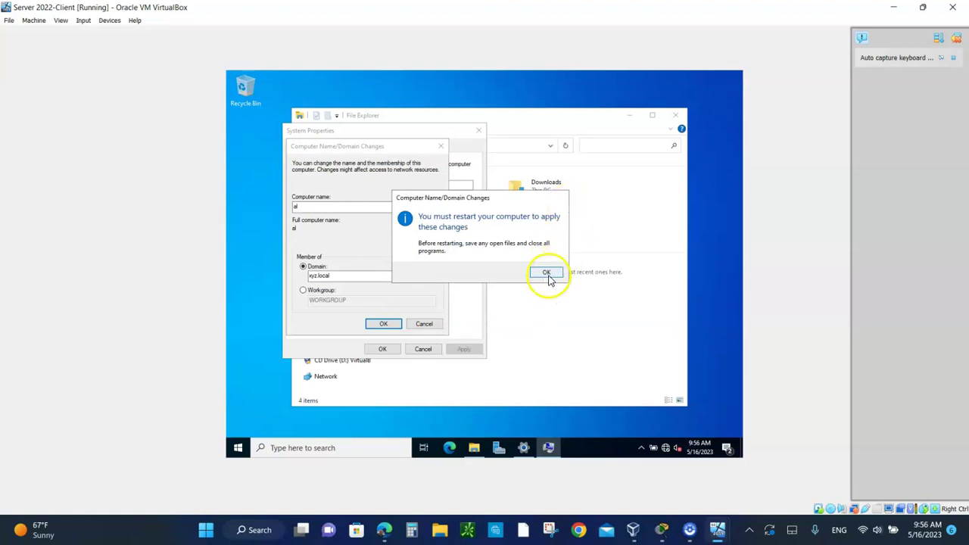
left_click(555, 271)
left_click(382, 349)
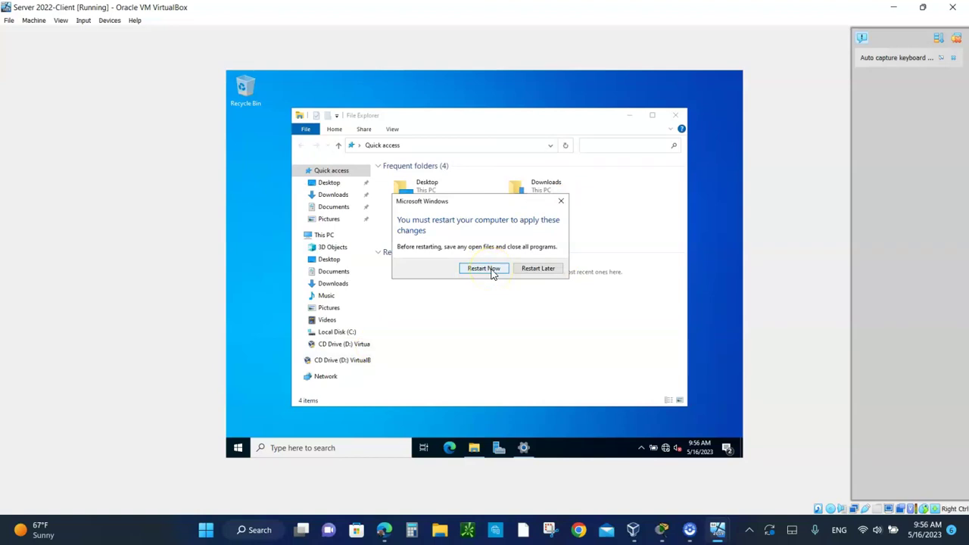
left_click(537, 267)
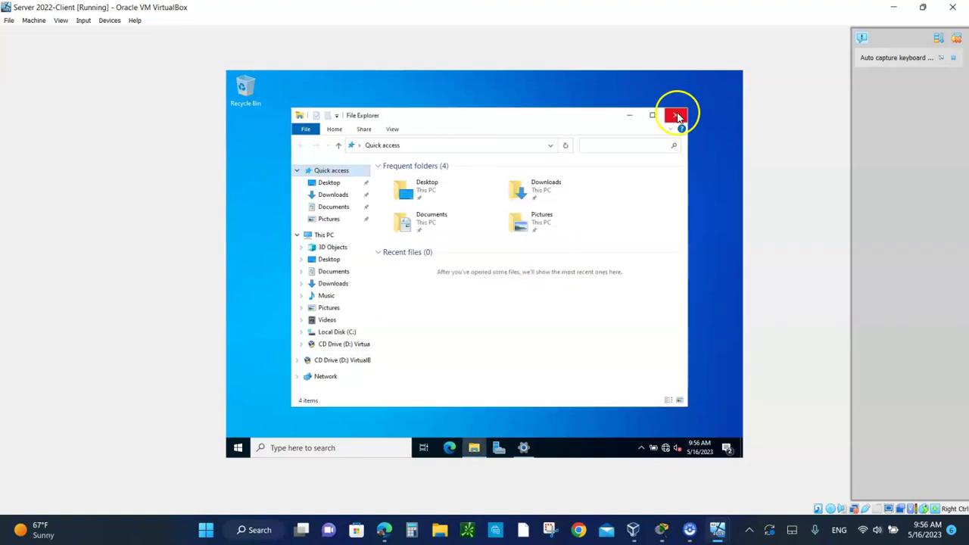
left_click(677, 117)
On the Domain Controller VM, show the xyz.local Computers container in Active Directory Users and Computers
mouse_move(717, 532)
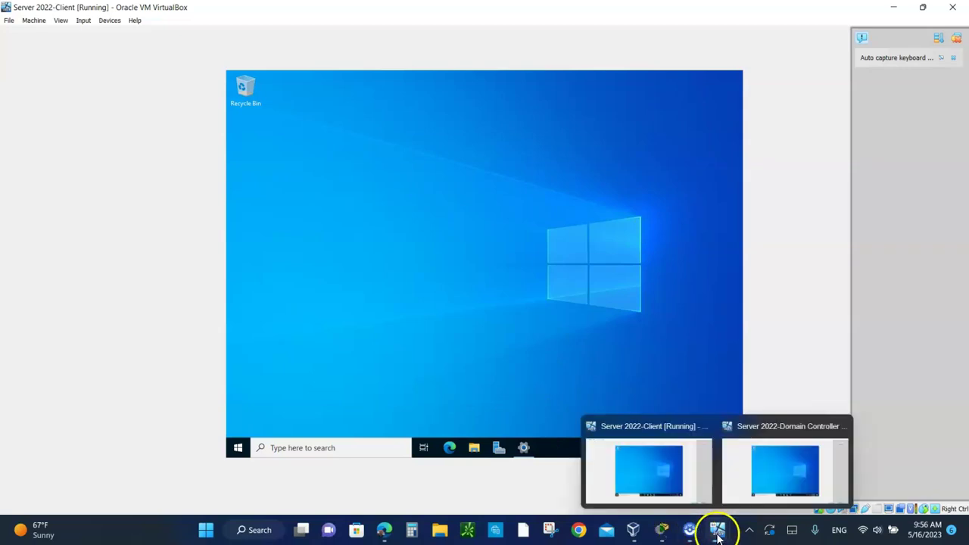
left_click(777, 477)
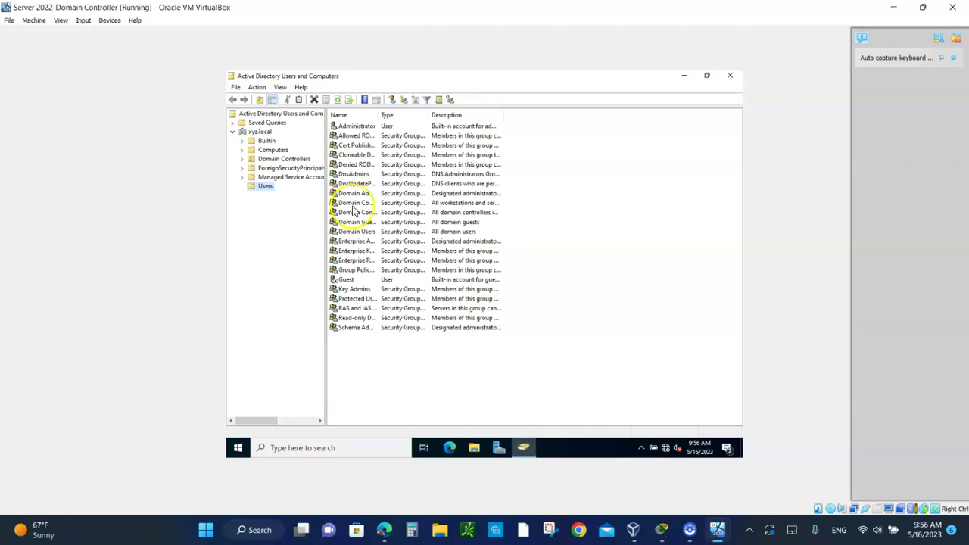
left_click(274, 151)
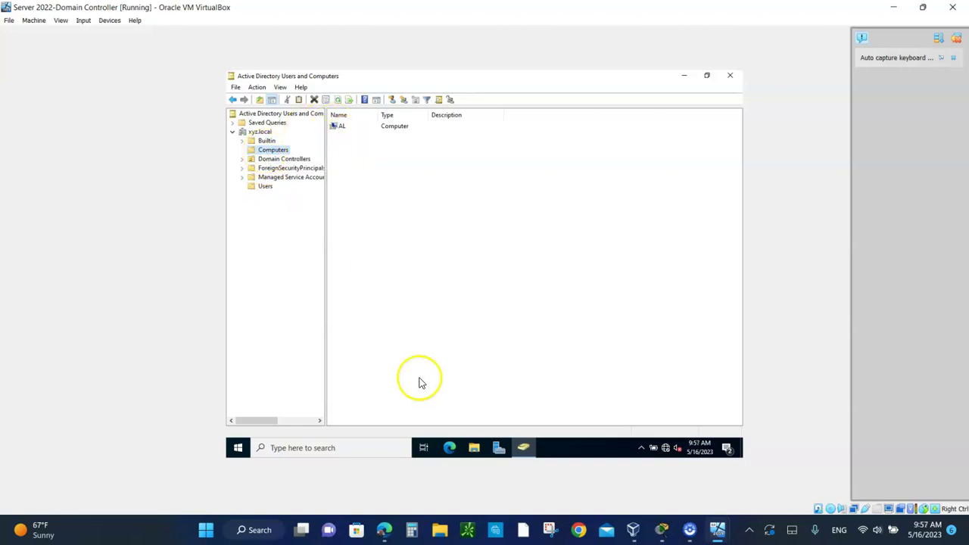
mouse_move(716, 526)
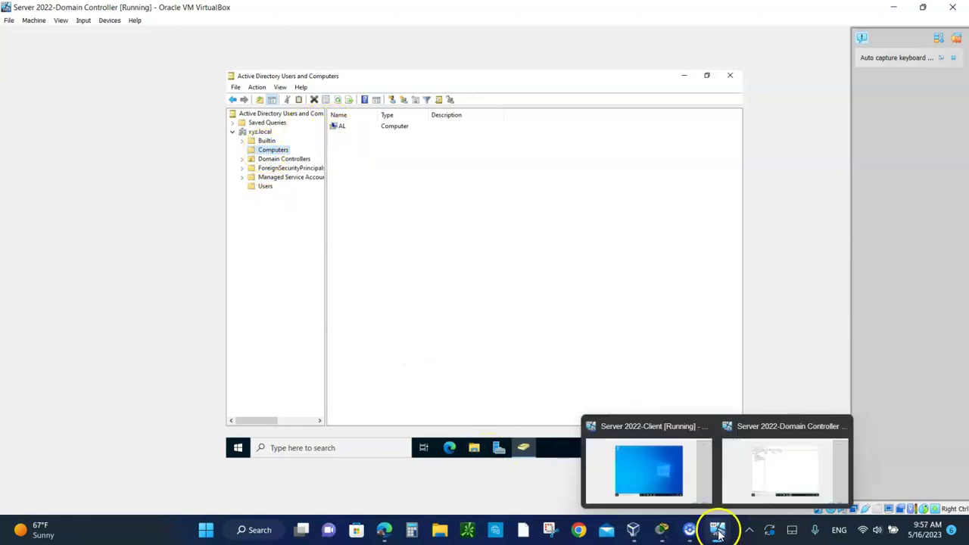
left_click(666, 472)
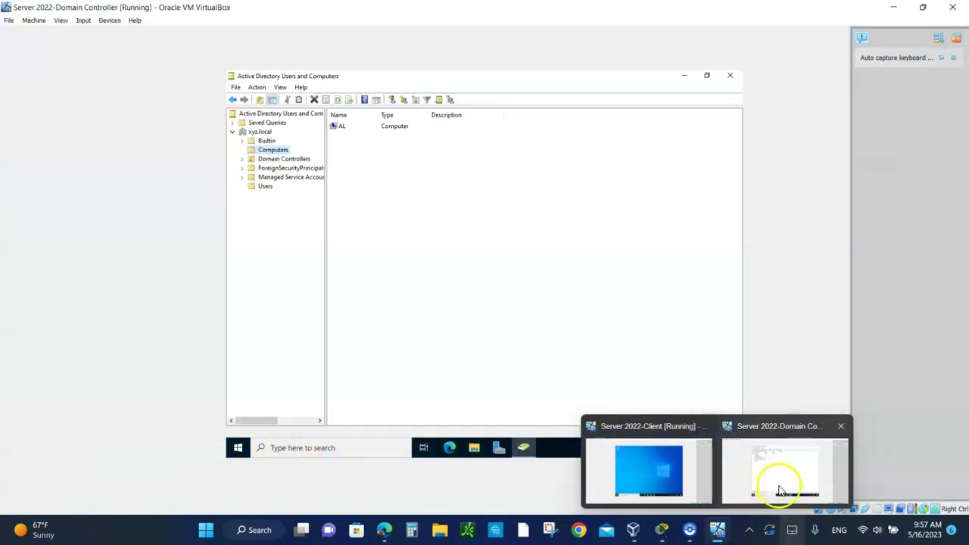
left_click(774, 476)
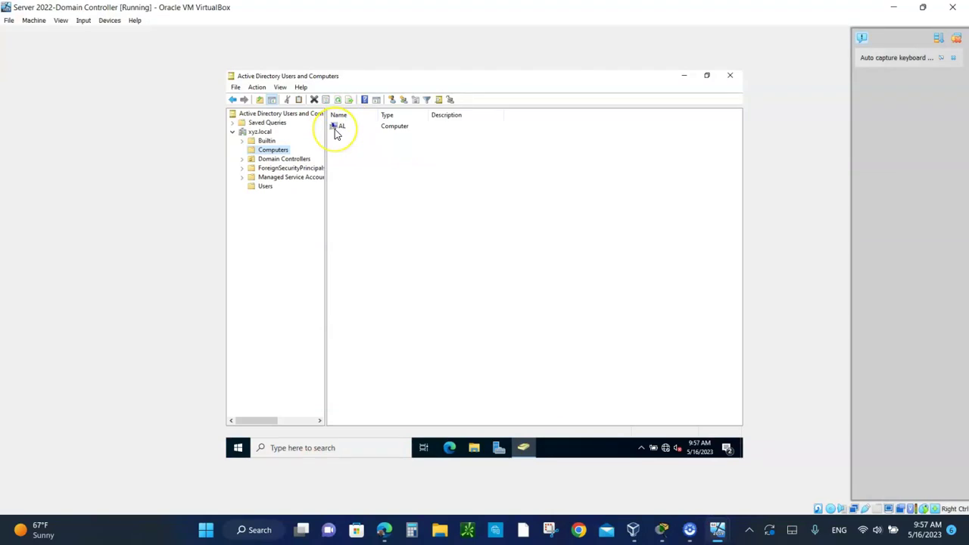
Widen the Name column and open the Properties of computer AL
left_click(402, 134)
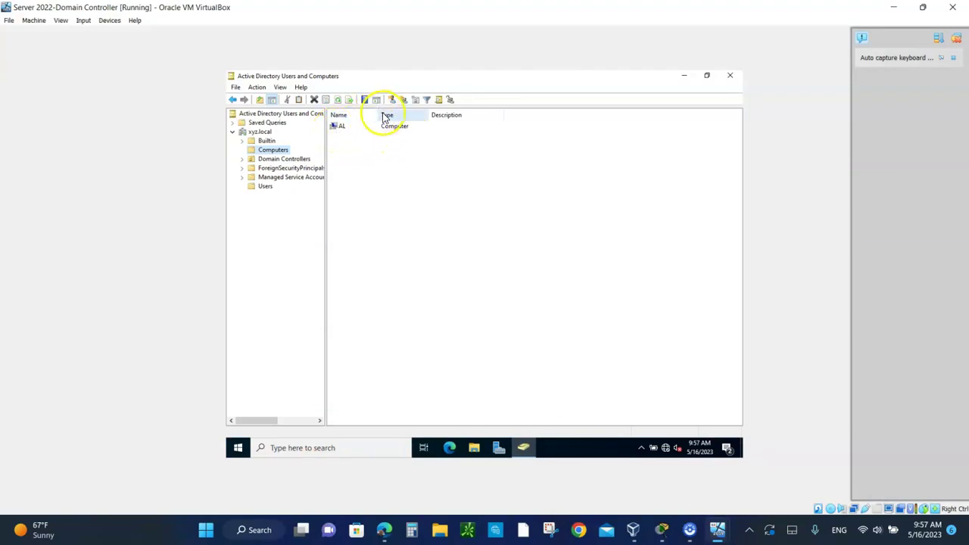
left_click_drag(378, 114, 480, 149)
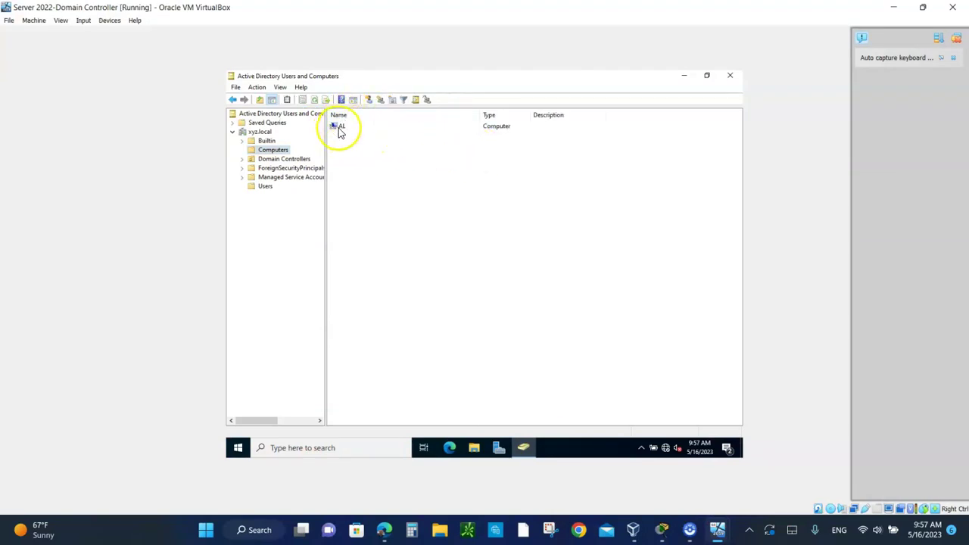
left_click(340, 130)
double_click(339, 130)
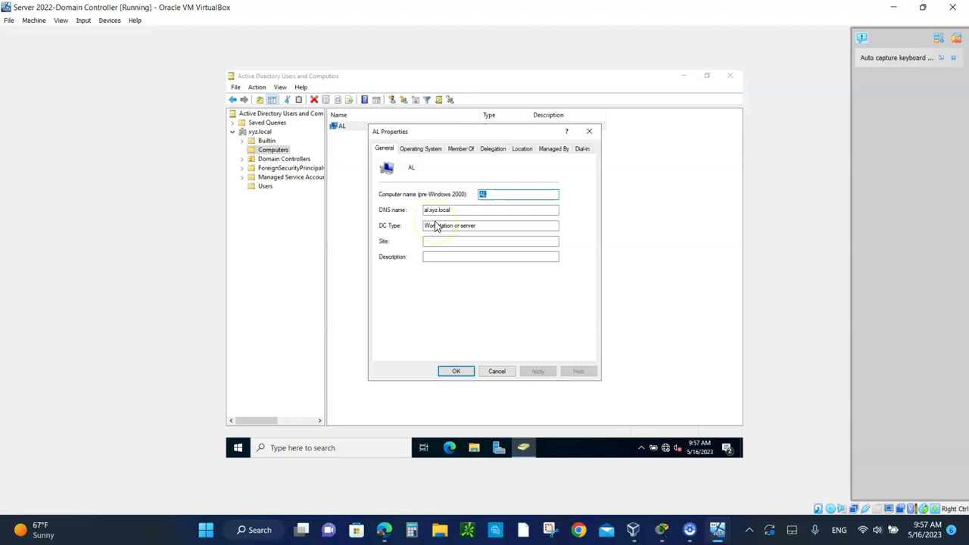
Review the Operating System and General tabs of AL's Properties
left_click(415, 148)
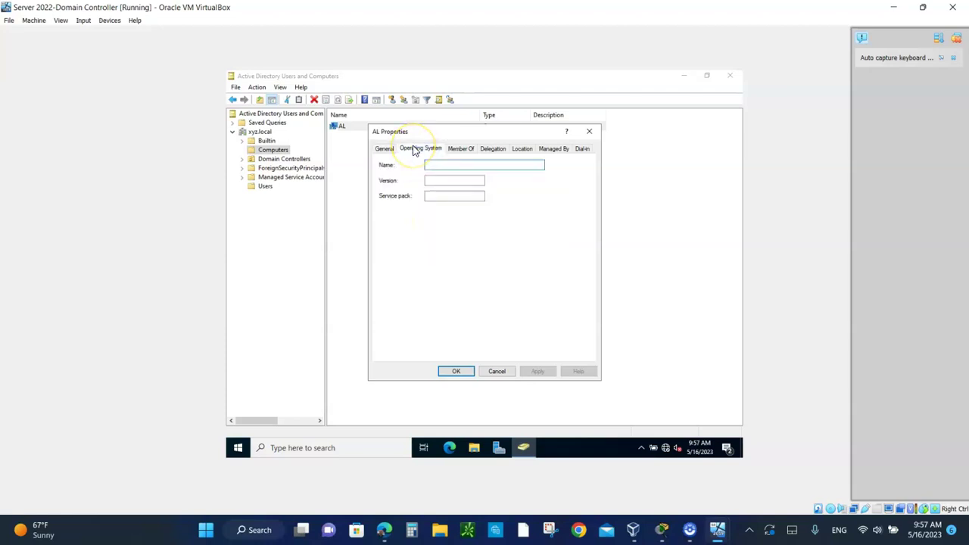
left_click(386, 149)
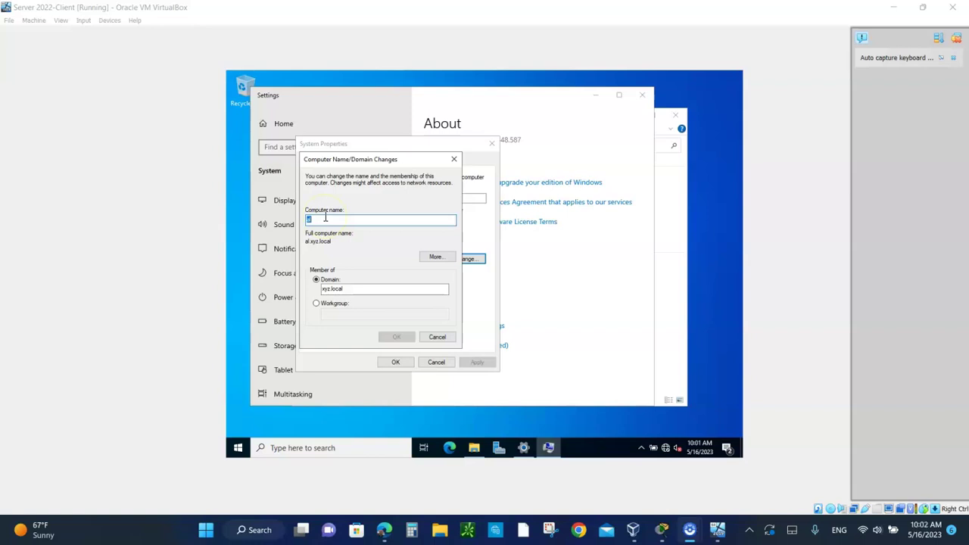
Rename the client computer to MAWS2K-SRV, keeping it in the xyz.local domain
left_click(326, 218)
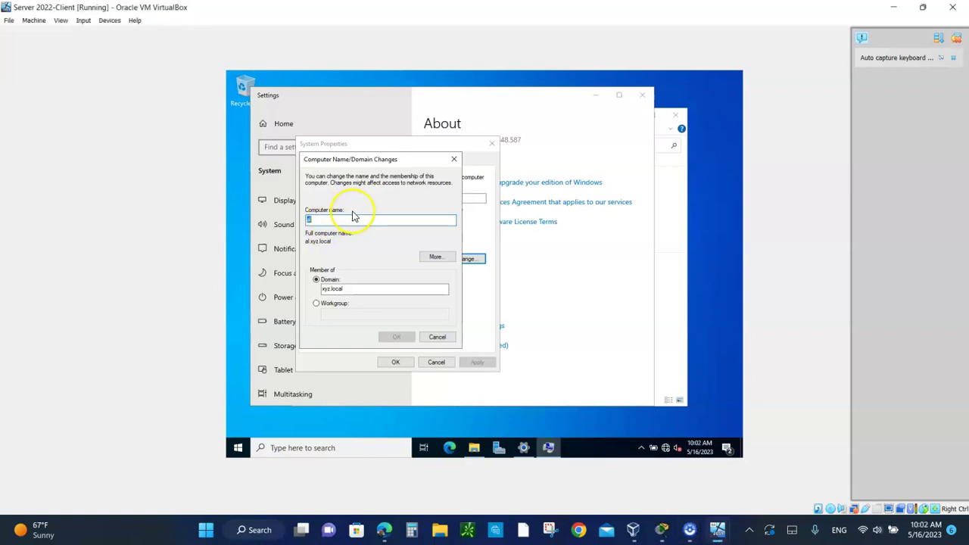
left_click(437, 337)
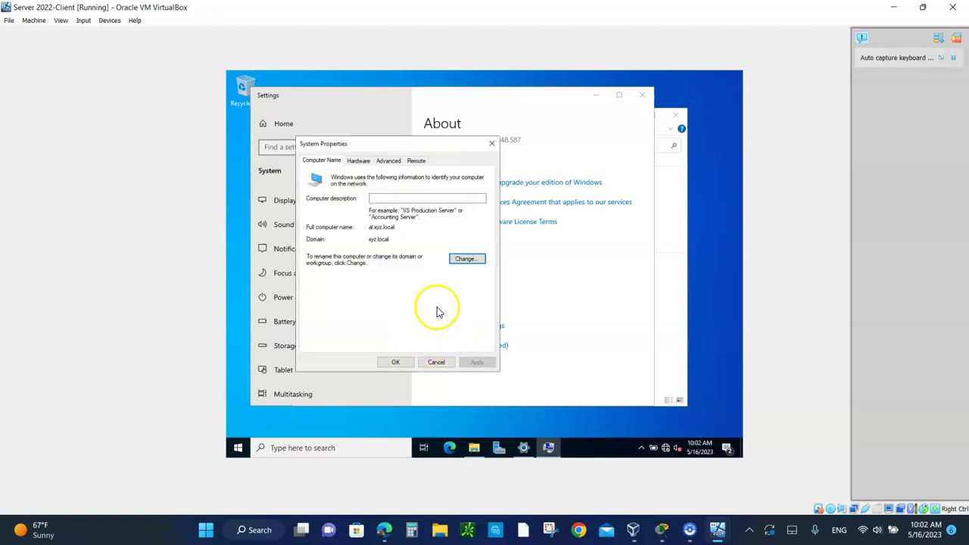
left_click(465, 261)
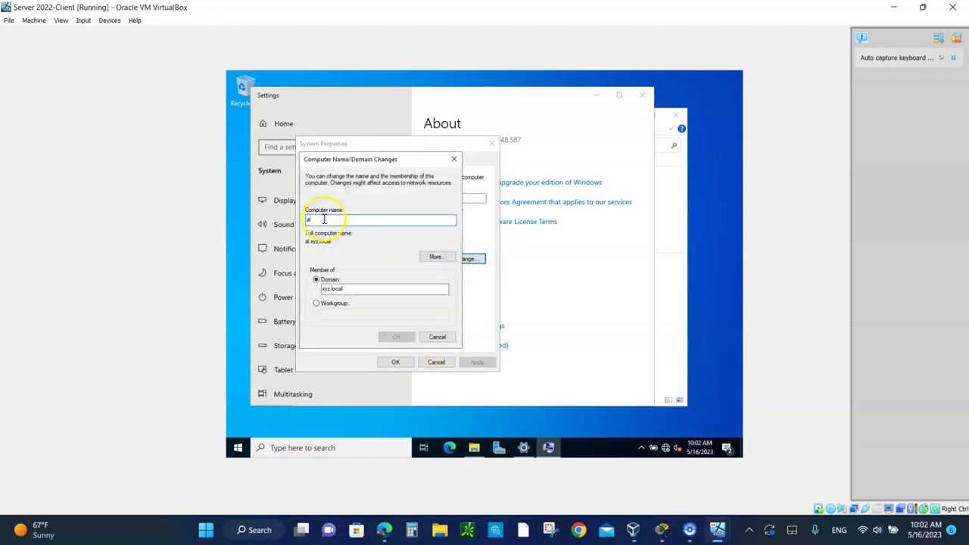
key("BackSpace")
key("BackSpace")
type("M")
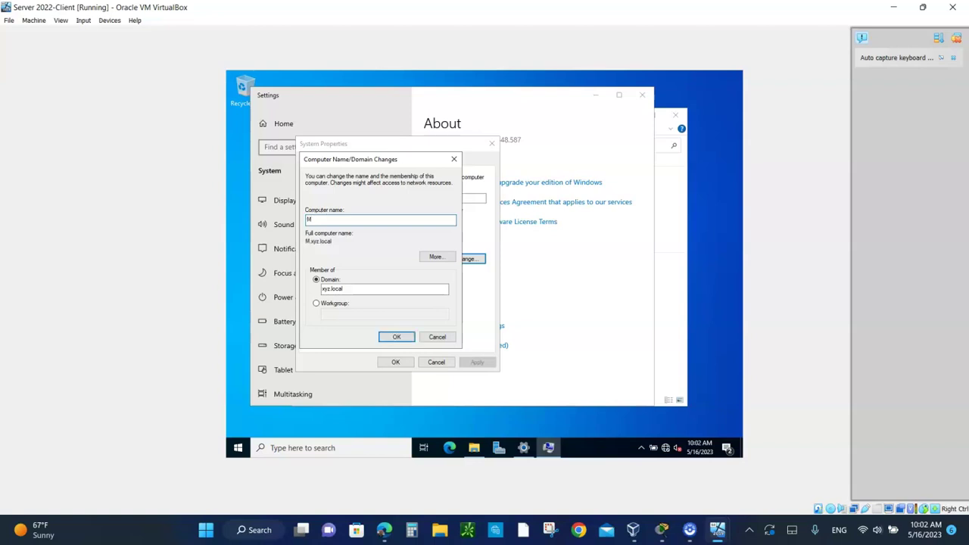
type("AWS2K-")
type("RV")
key("BackSpace")
key("BackSpace")
type("SRV")
left_click(395, 338)
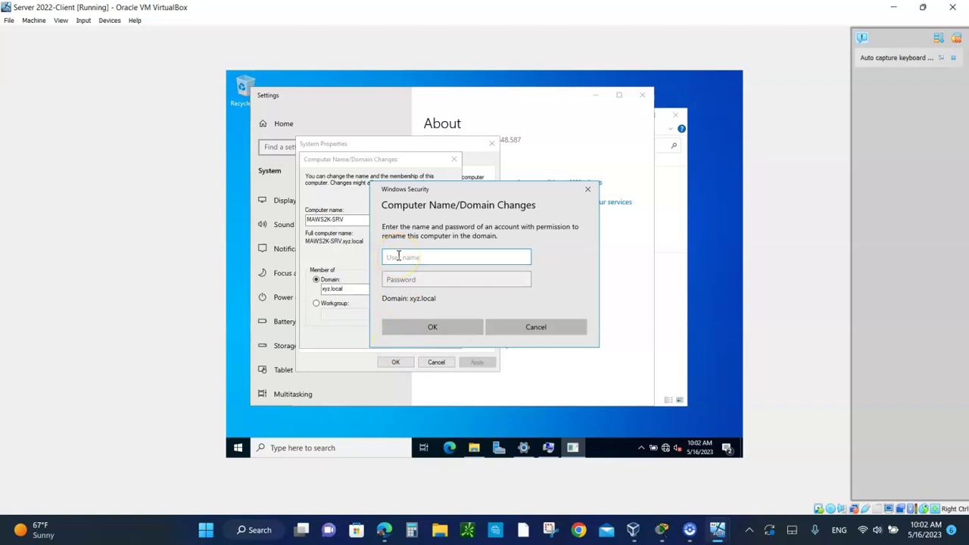
Enter the domain administrator's user name and password in the Windows Security prompt
type("administrator")
left_click(400, 280)
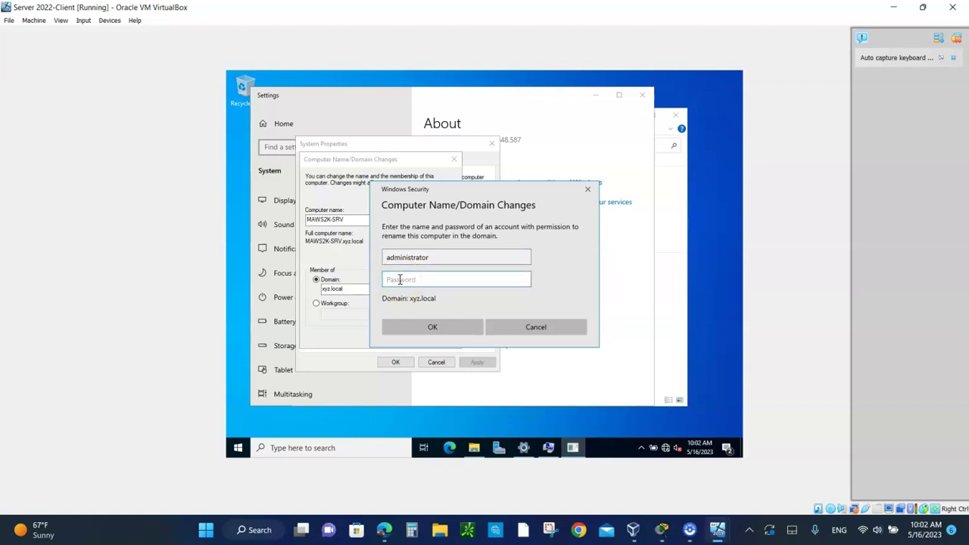
type("••••••••••")
Submit the credentials, acknowledge the restart notice, close System Properties and restart the client now
left_click(428, 326)
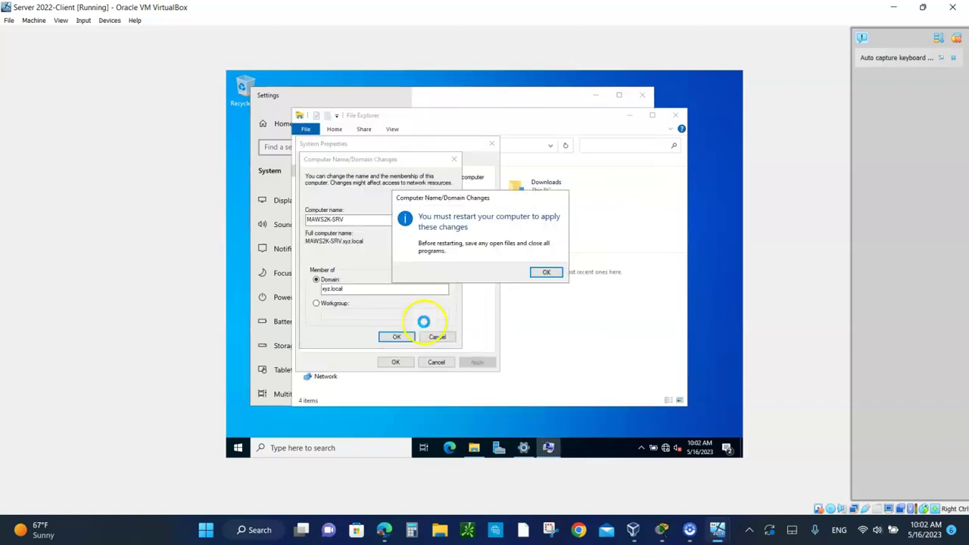
left_click(546, 273)
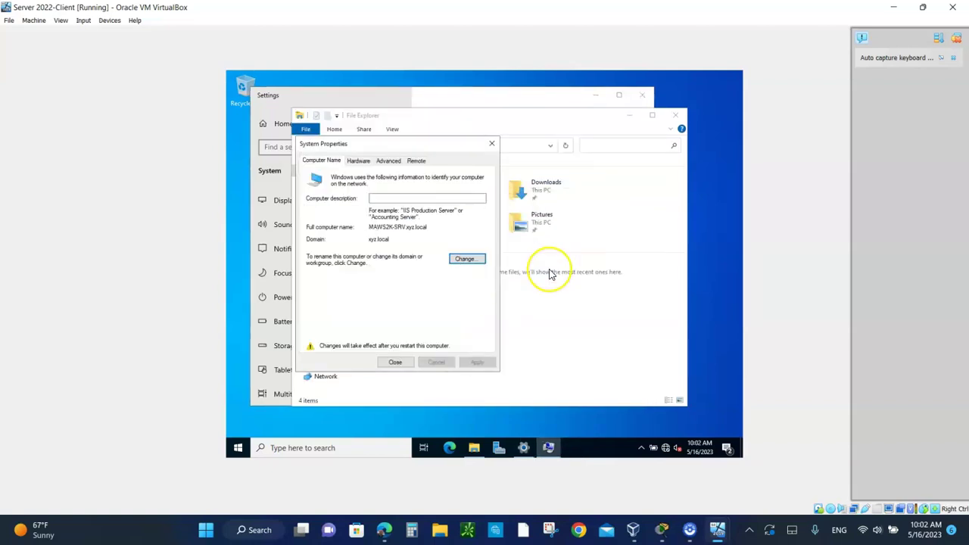
left_click(395, 362)
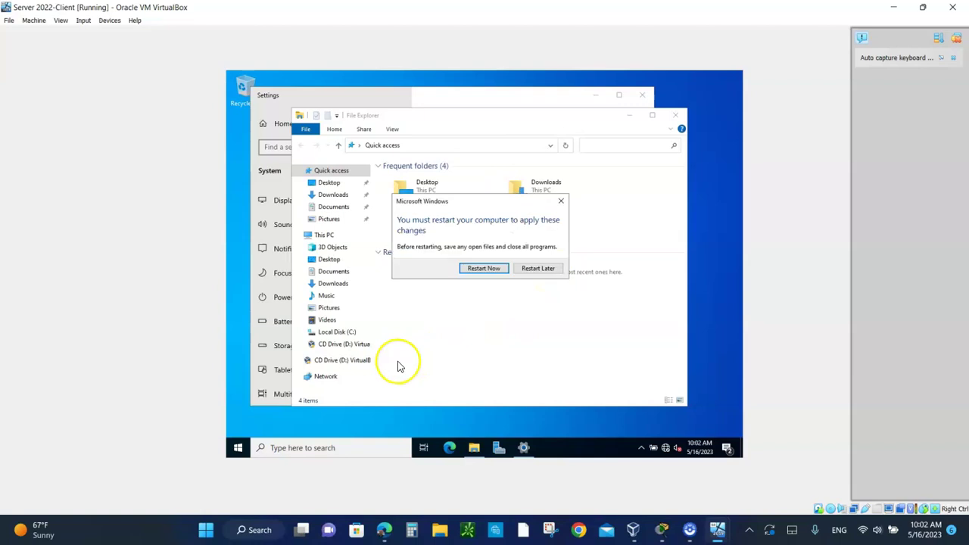
left_click(476, 271)
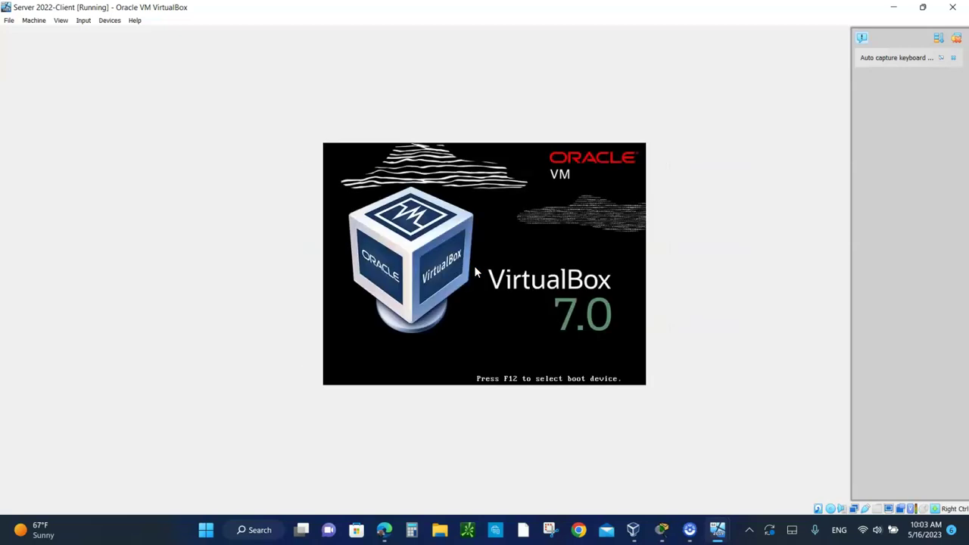
On the Domain Controller, refresh the AD Computers list to show MAWS2K-SRV, then close Active Directory Users and Computers
mouse_move(720, 526)
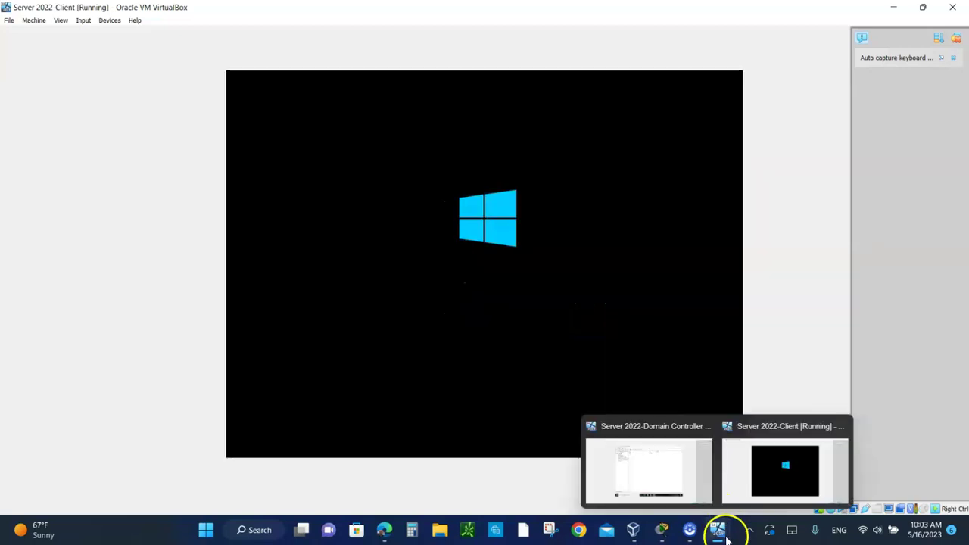
left_click(655, 467)
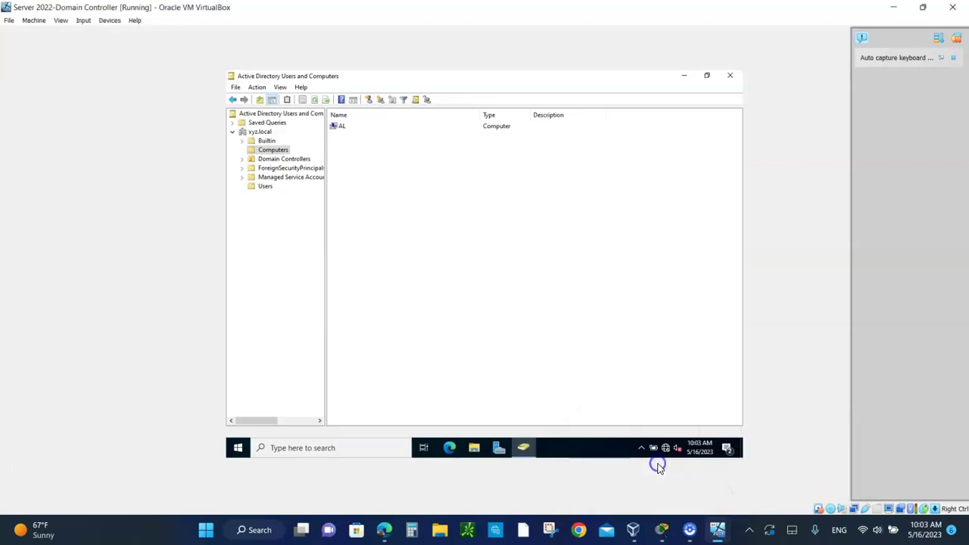
right_click(455, 262)
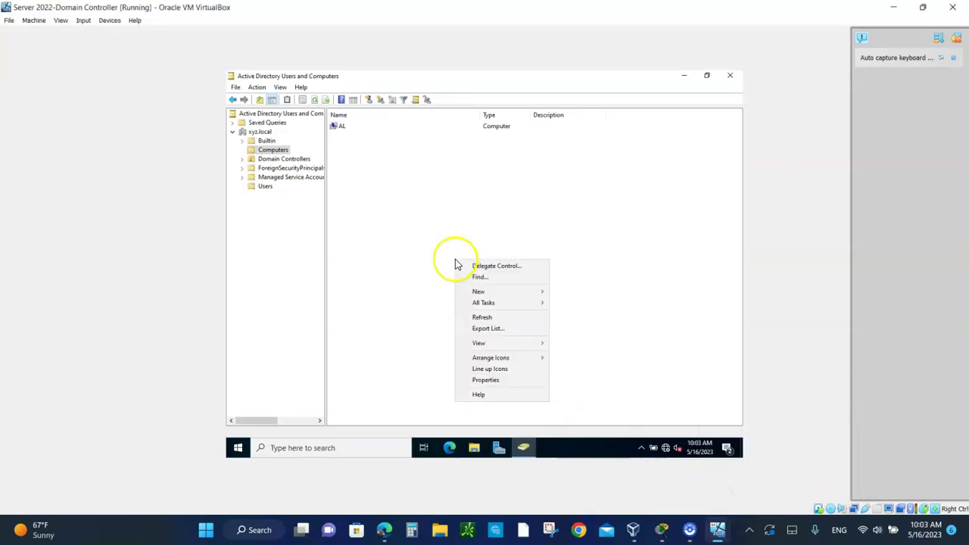
left_click(482, 317)
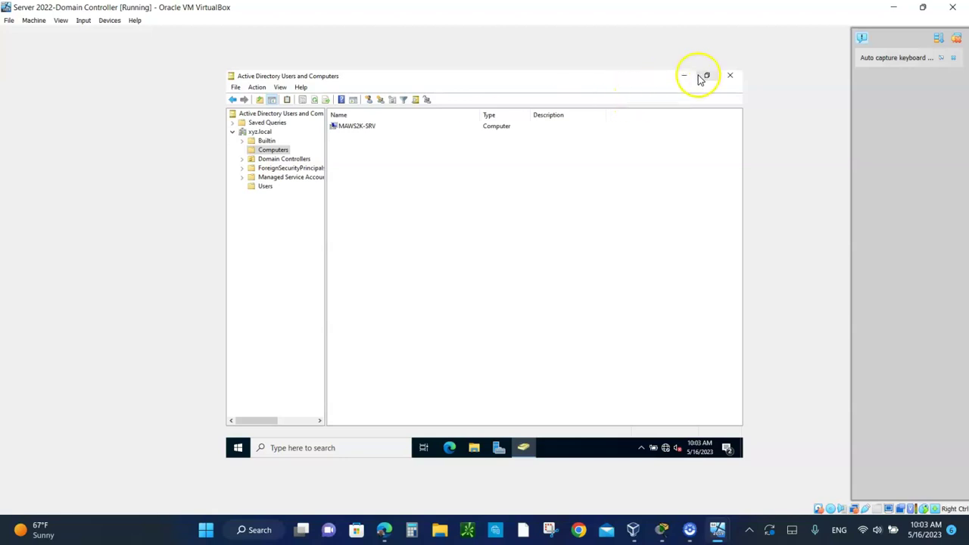
left_click(730, 76)
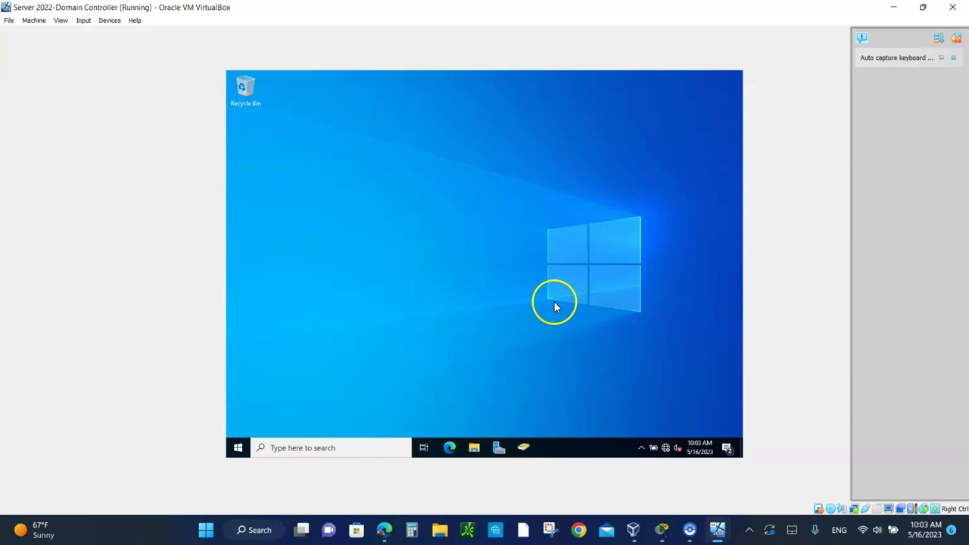
Shut down the Domain Controller VM and bring the client VM's lock screen forward
left_click(239, 447)
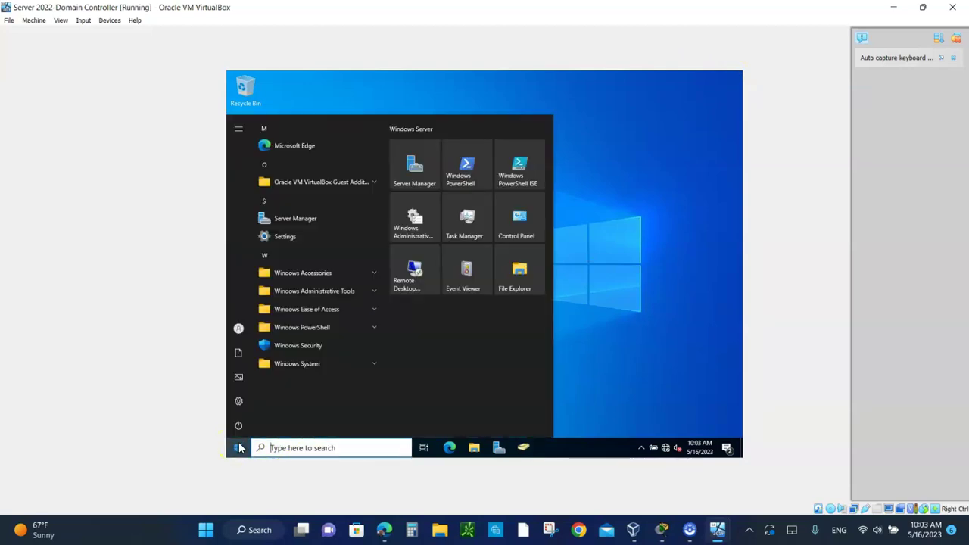
left_click(237, 424)
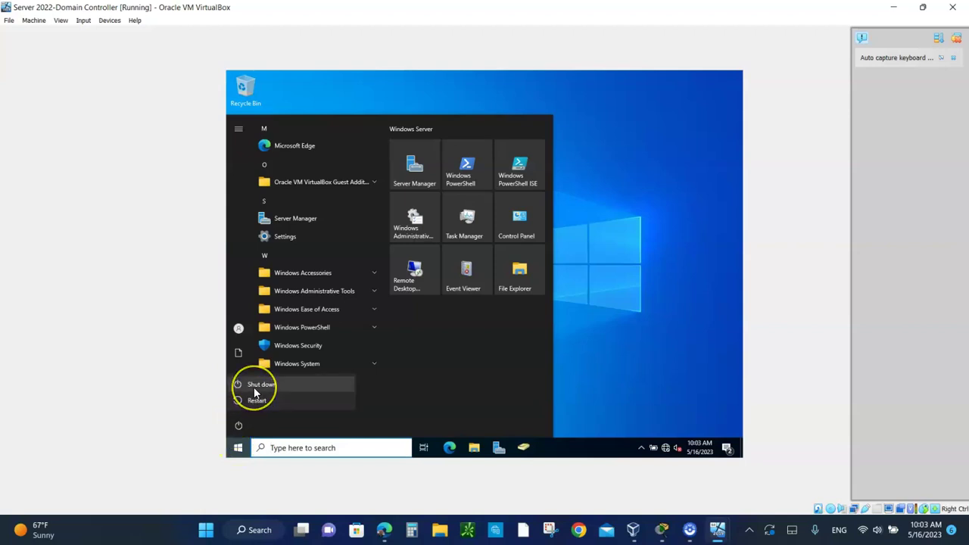
left_click(254, 384)
left_click(375, 397)
mouse_move(717, 532)
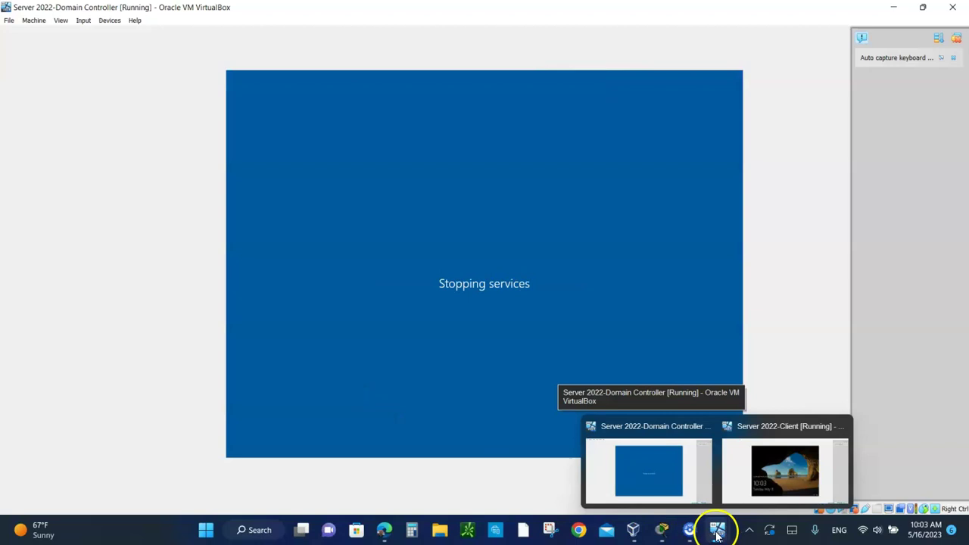
left_click(774, 466)
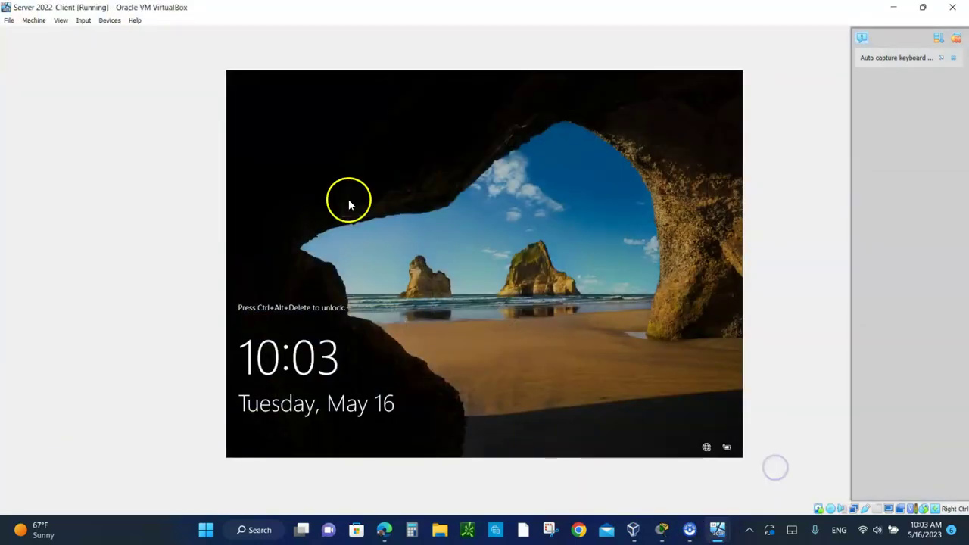
Unlock the client VM with Insert Ctrl-Alt-Del and sign in with the administrator password
left_click(82, 23)
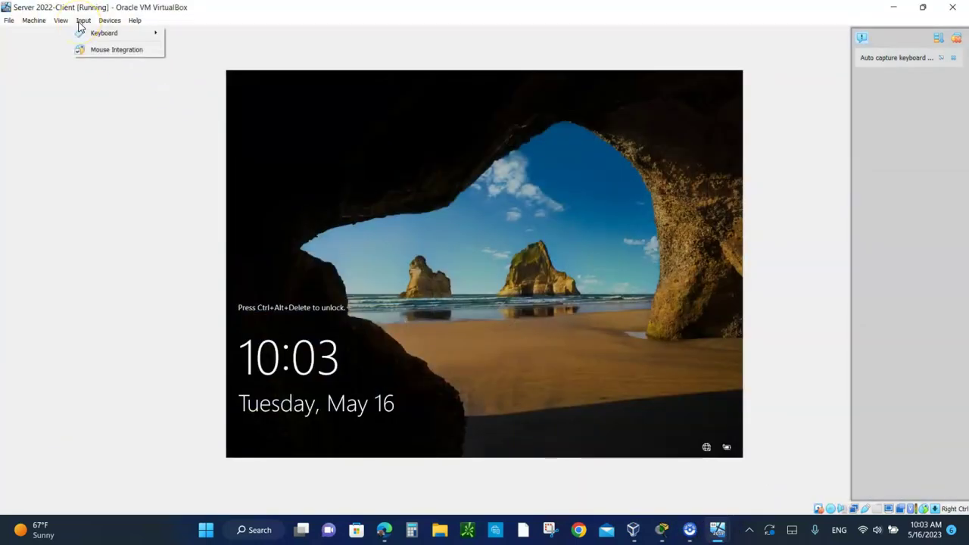
mouse_move(106, 32)
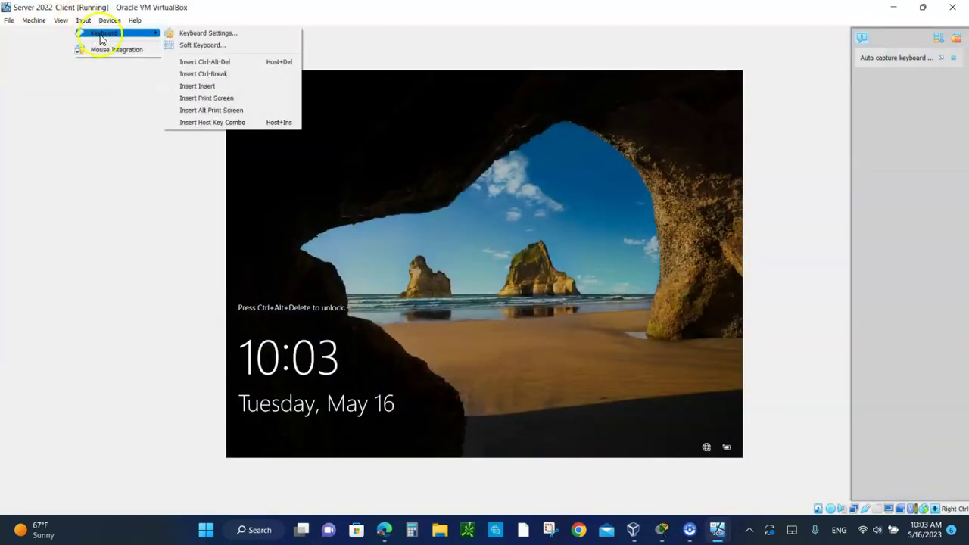
left_click(209, 63)
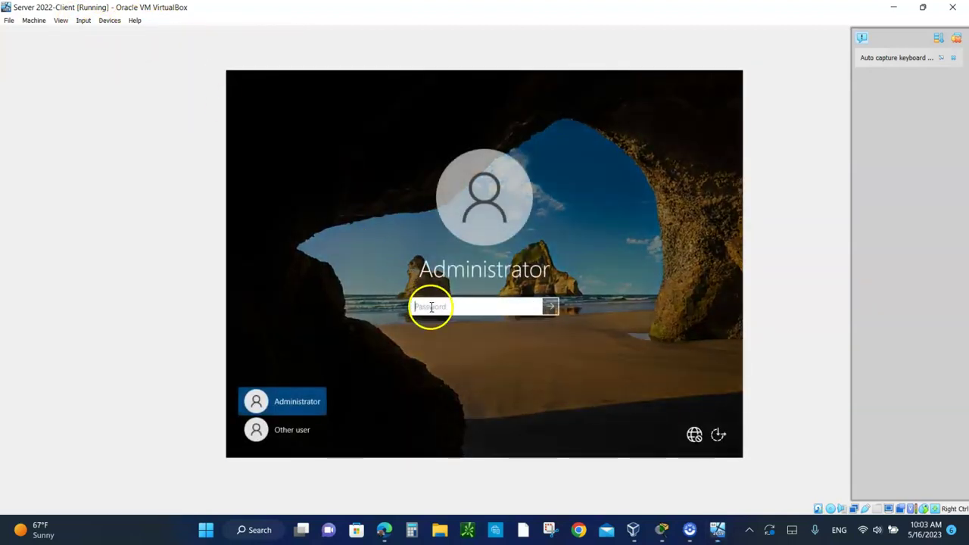
left_click(431, 306)
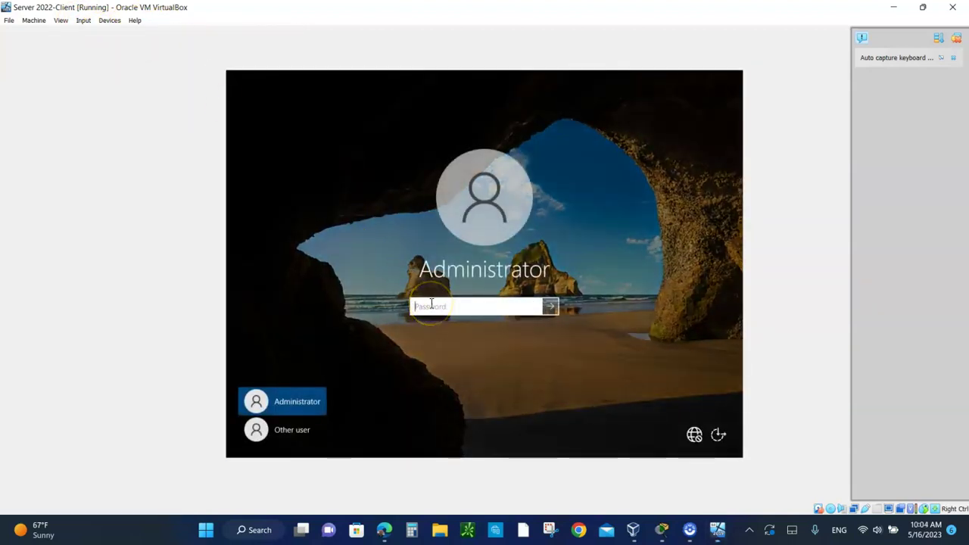
type("*****")
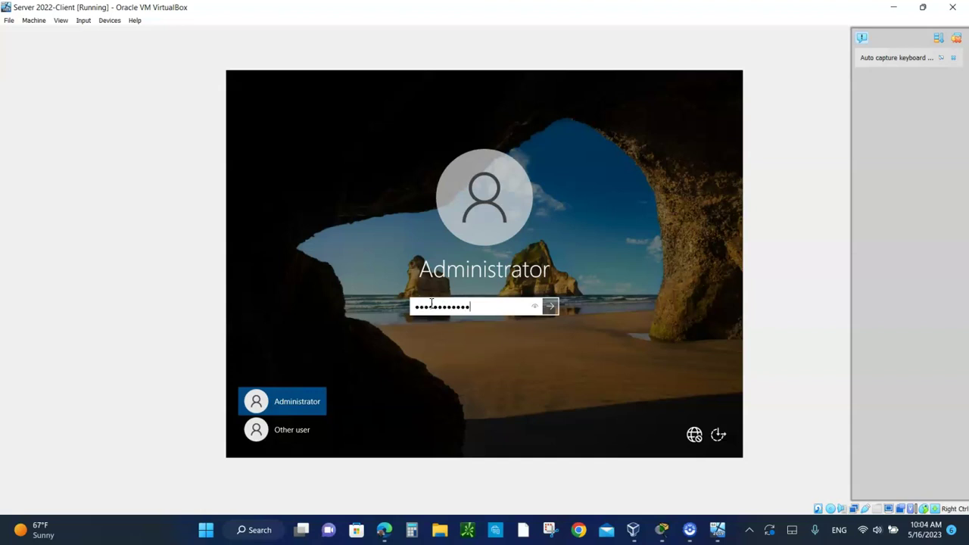
key("Return")
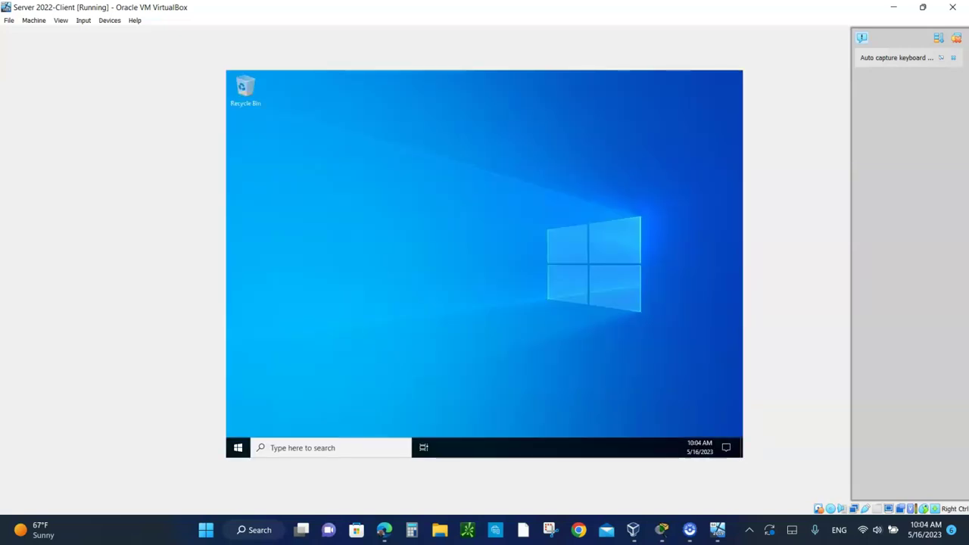
Shut down the Server 2022-Client VM from its Start menu power options
left_click(240, 451)
left_click(239, 429)
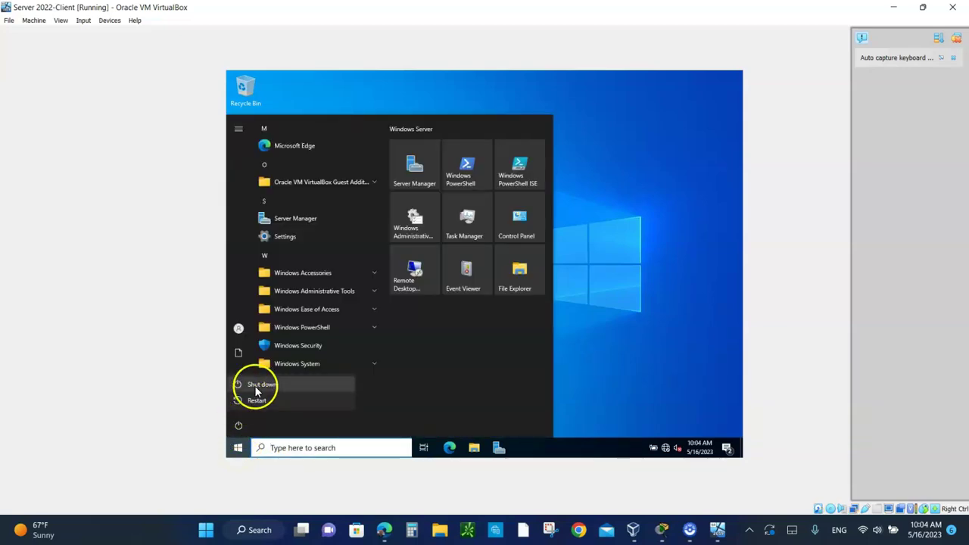
left_click(257, 382)
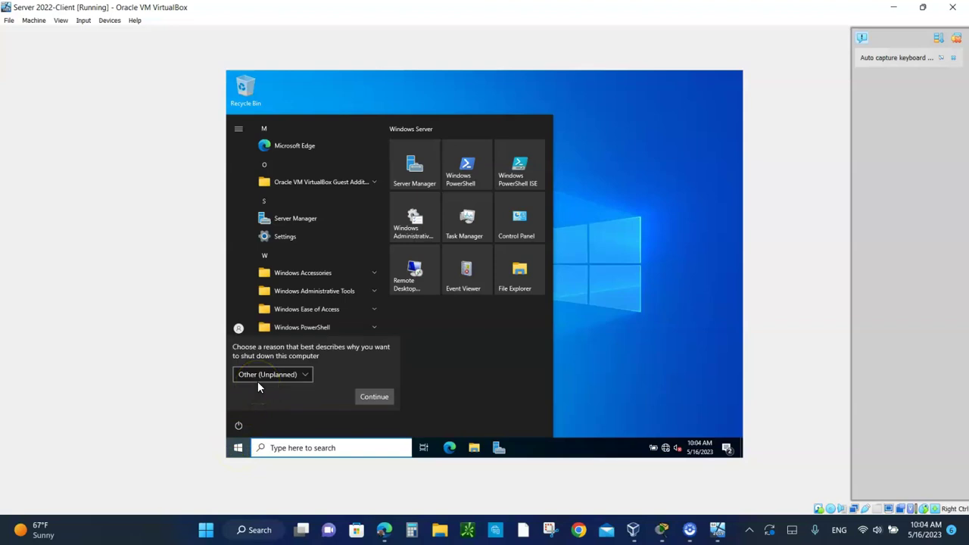
left_click(374, 397)
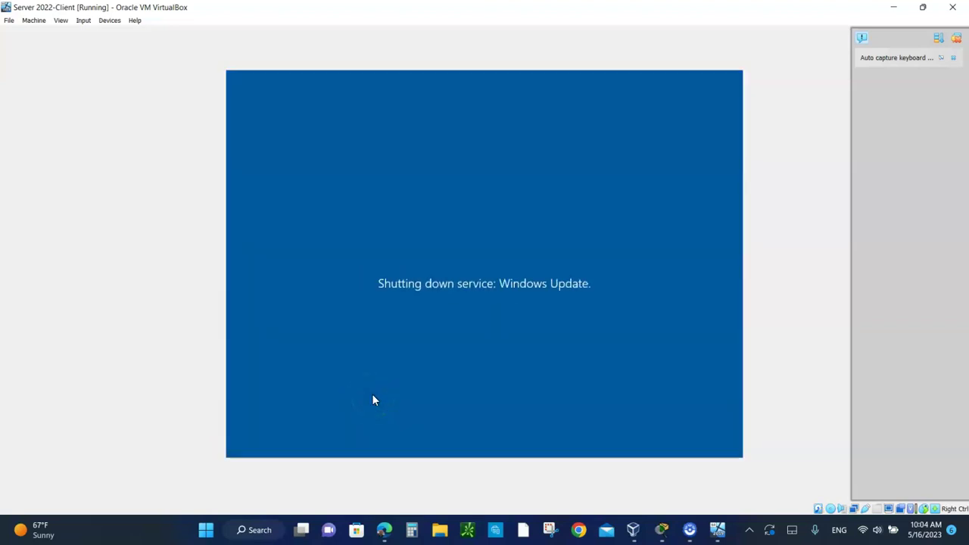